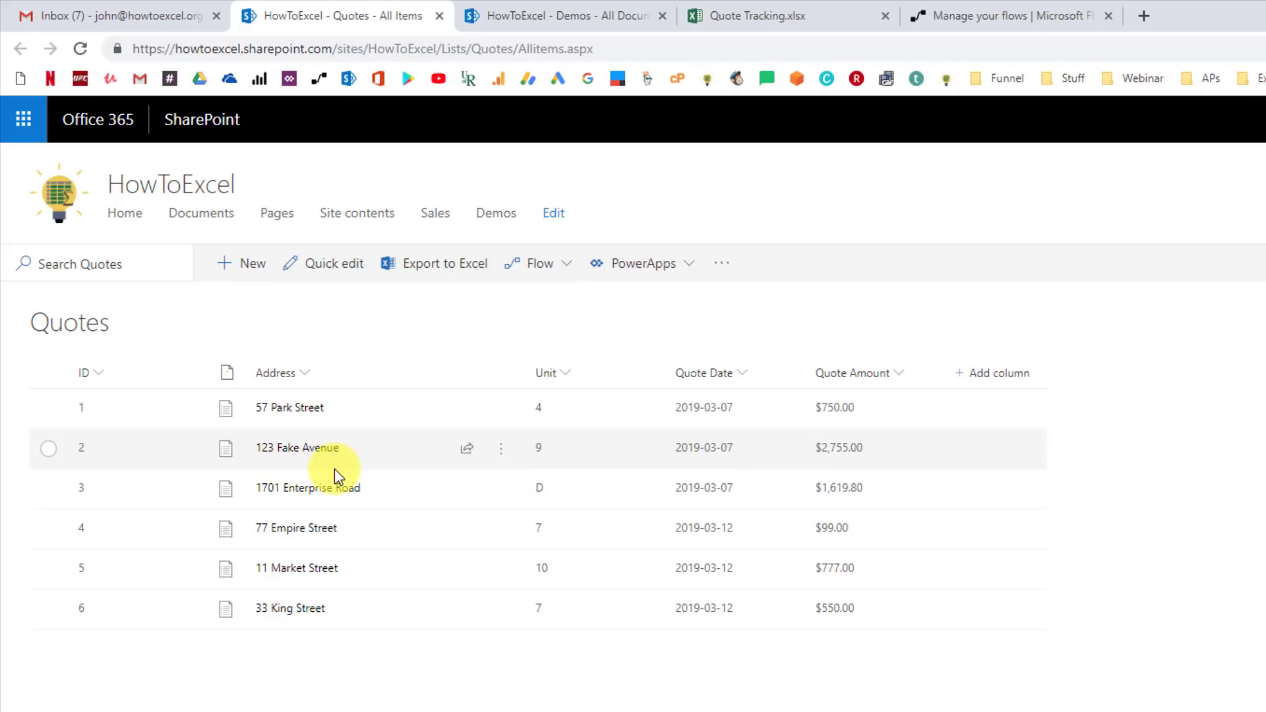
- Switch to the Demos document library holding the Quote Tracking.xlsx workbook
click(595, 13)
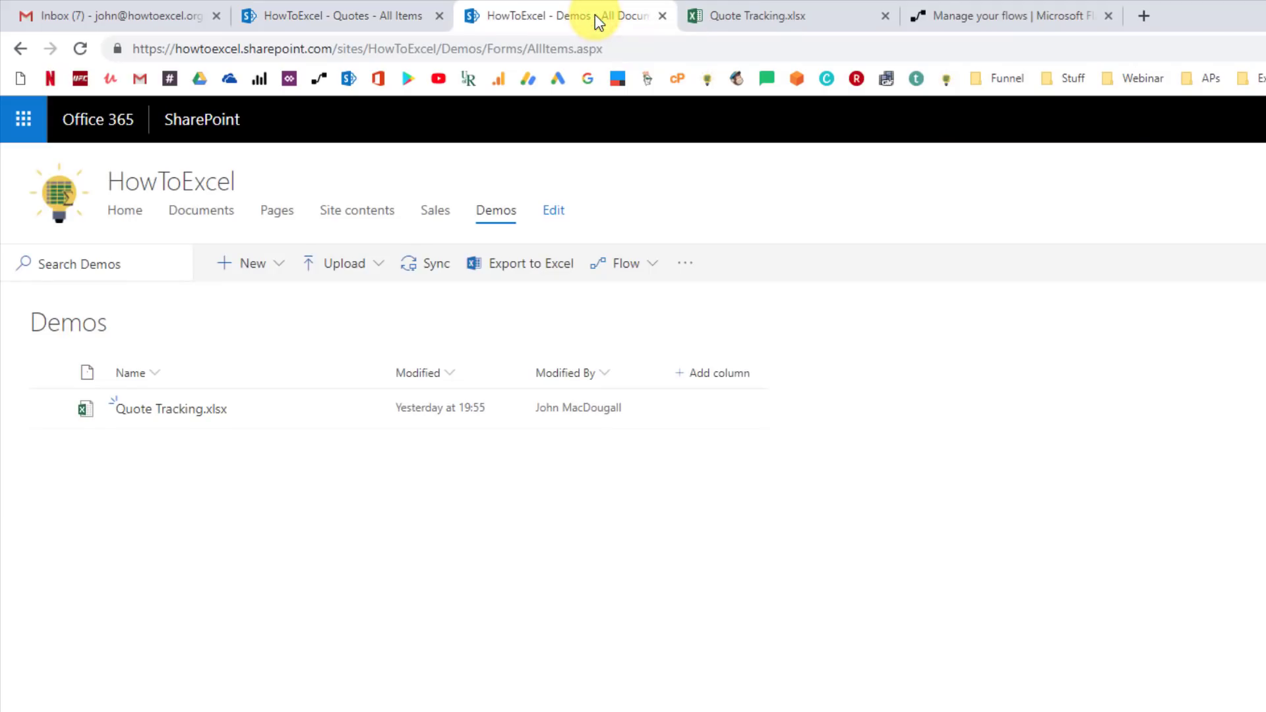
- Open Quote Tracking.xlsx in Excel Online to see quotes 1–6
click(777, 21)
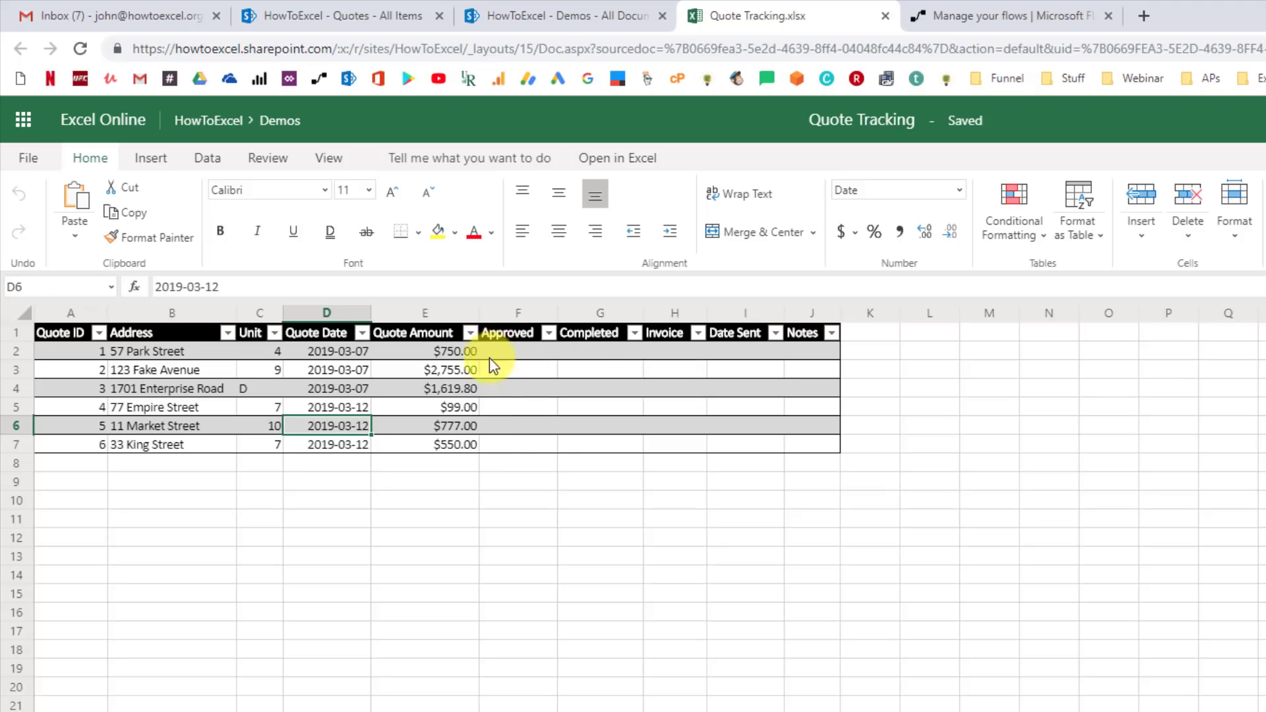
- Review the Quote Amount and empty Approved and Completed columns, then return to the SharePoint Quotes list
click(456, 351)
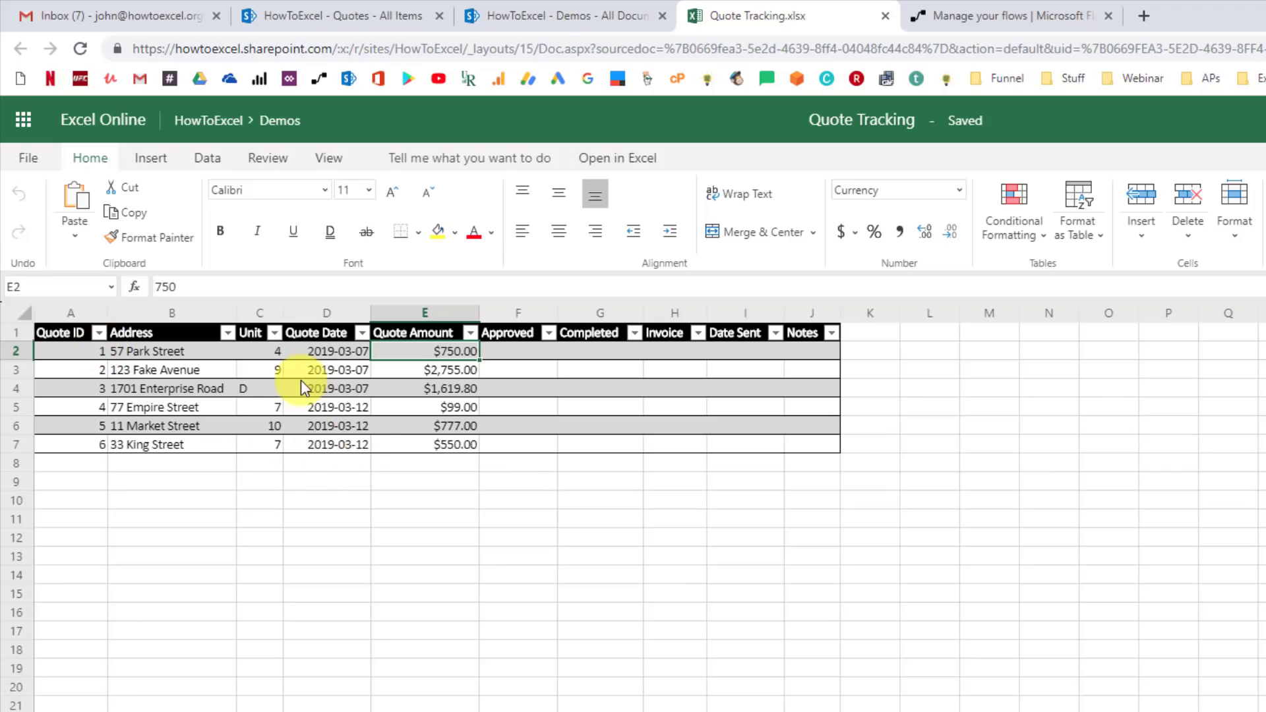
click(521, 353)
click(599, 349)
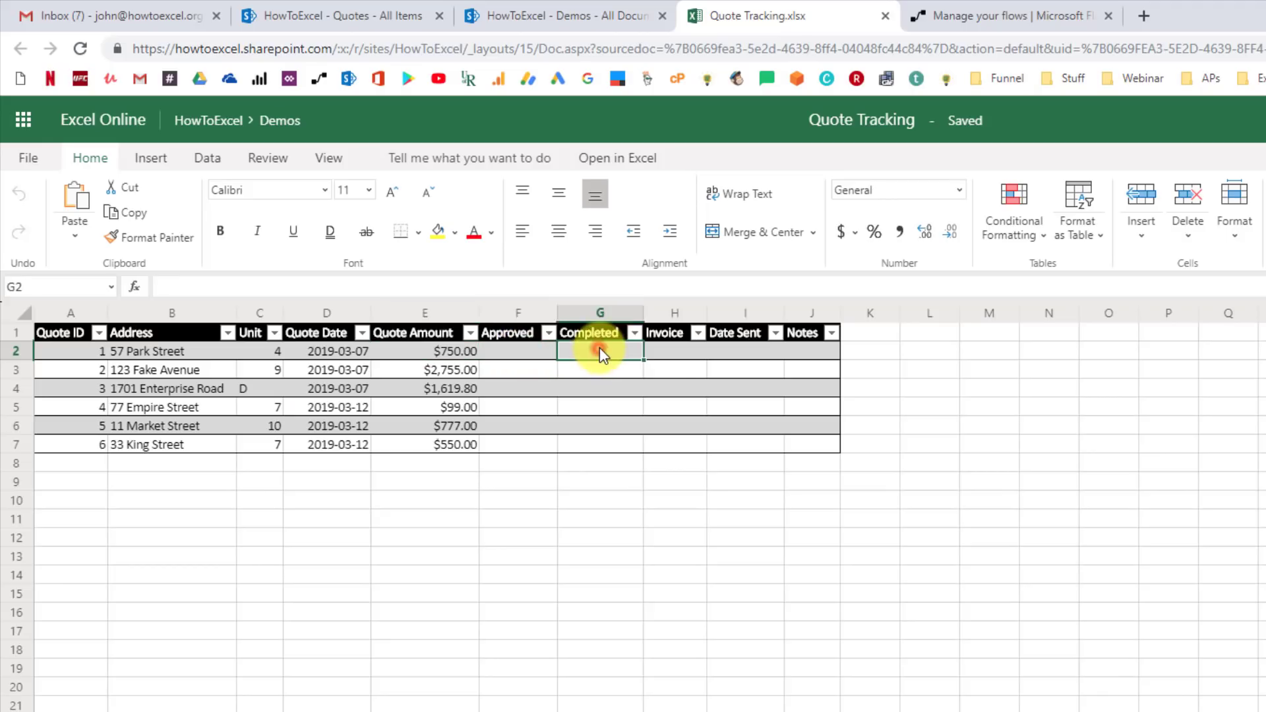
click(683, 354)
click(439, 354)
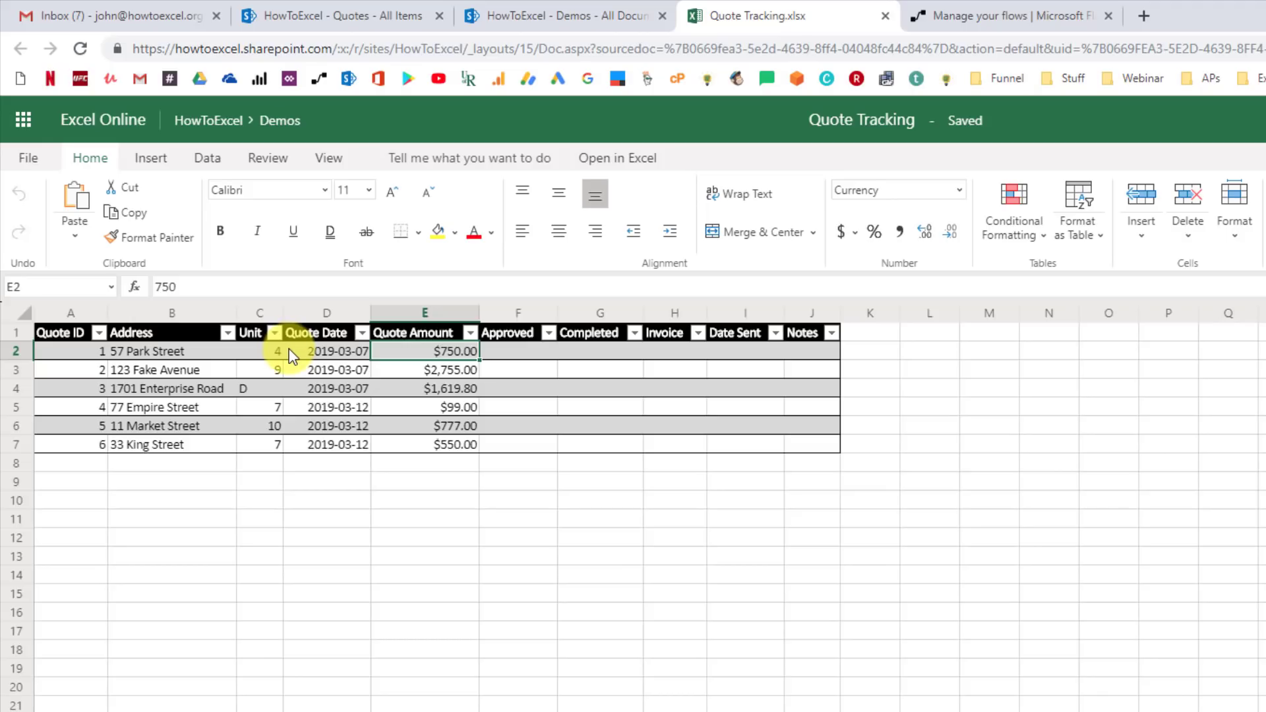
click(386, 16)
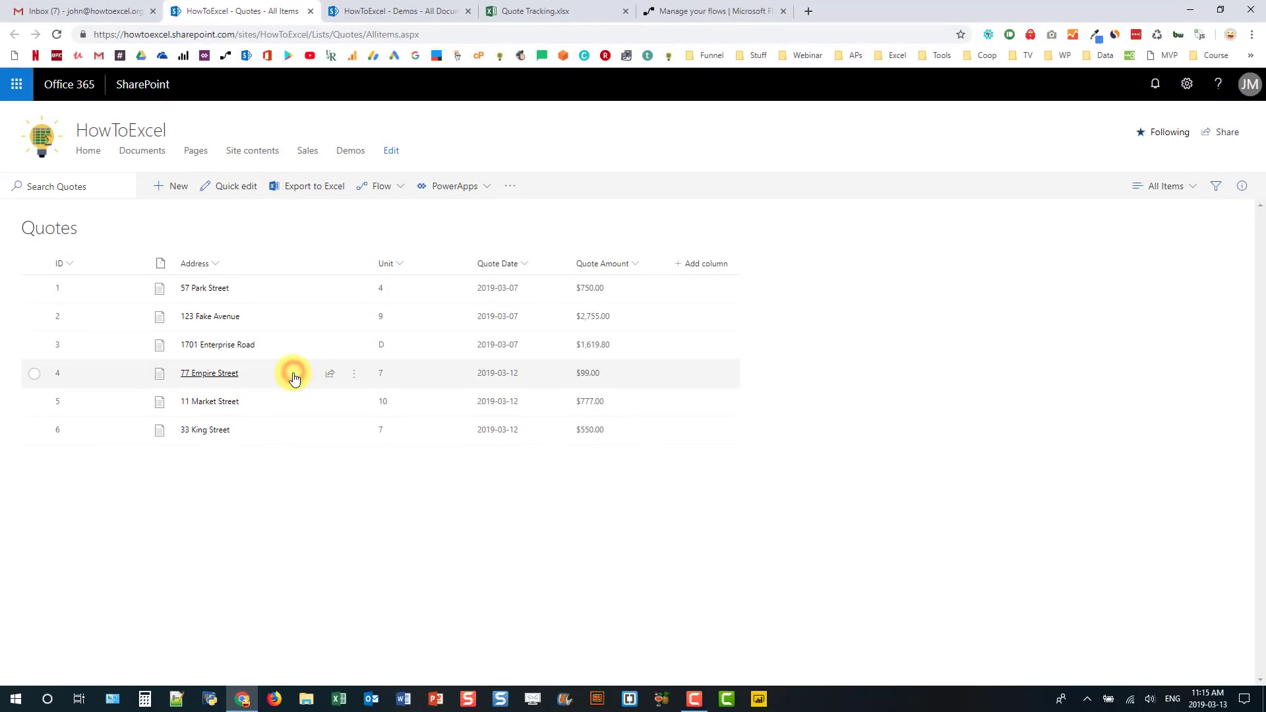
click(209, 373)
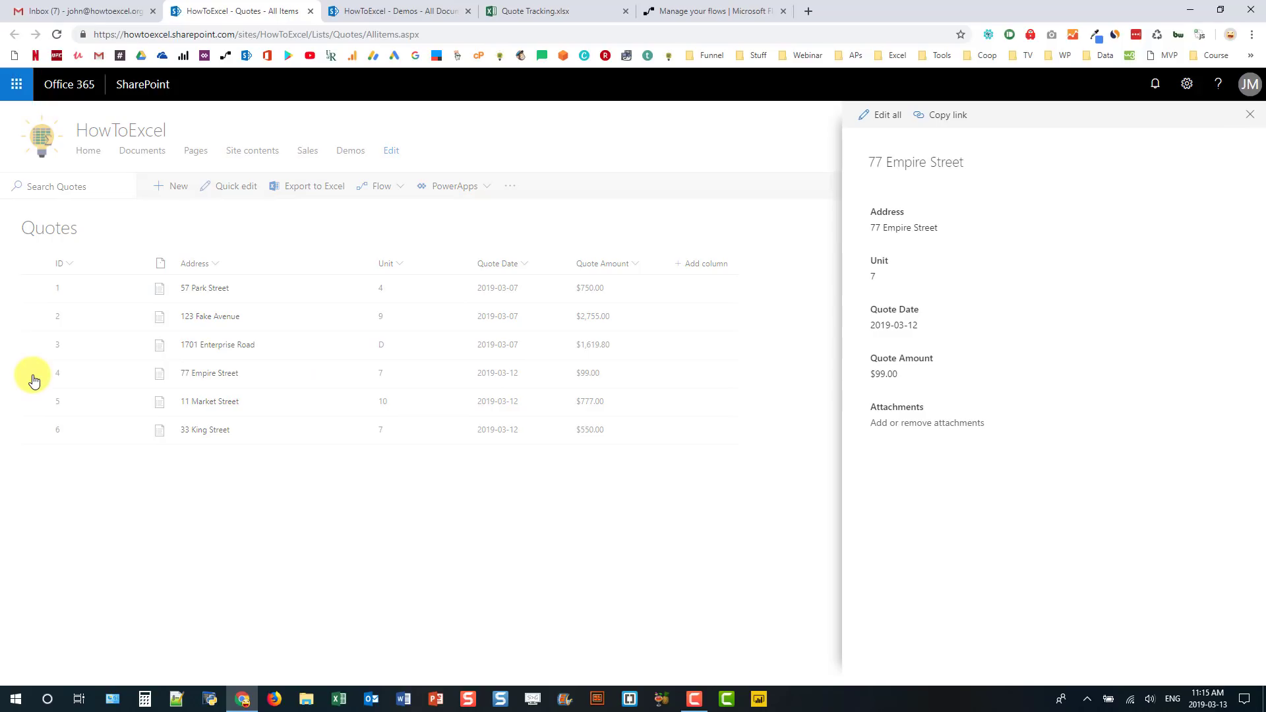
click(881, 117)
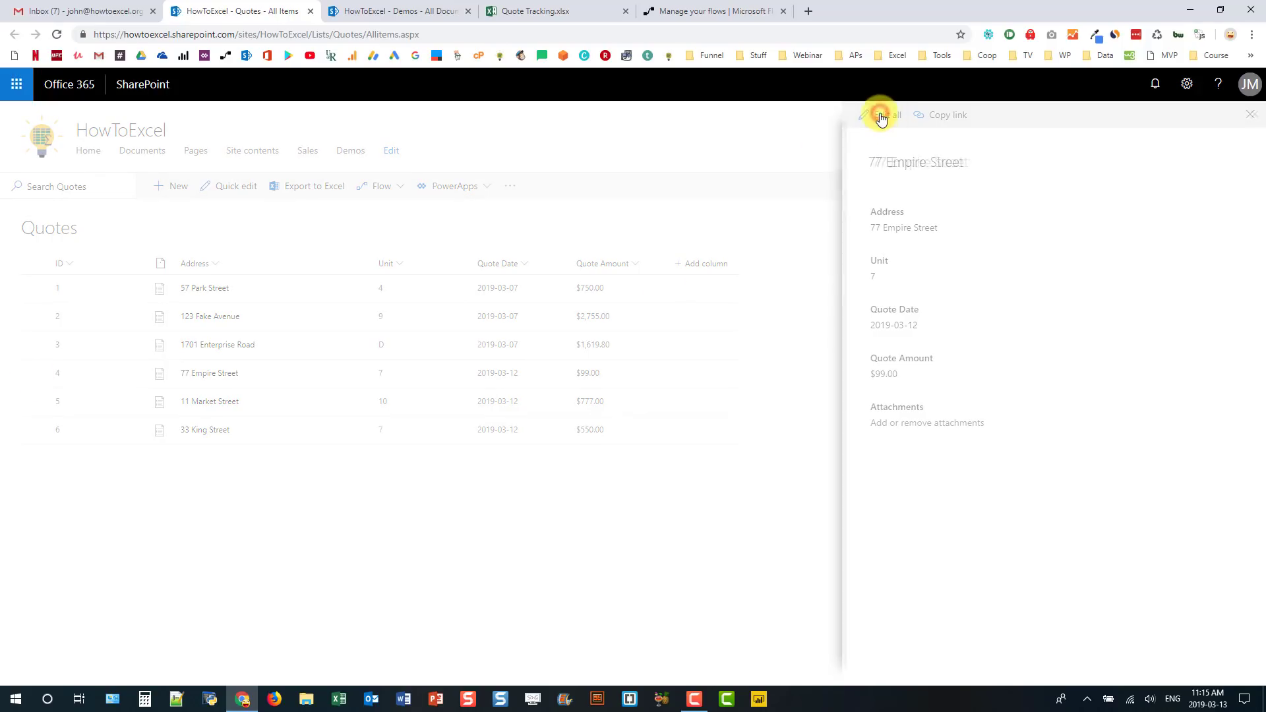
click(888, 230)
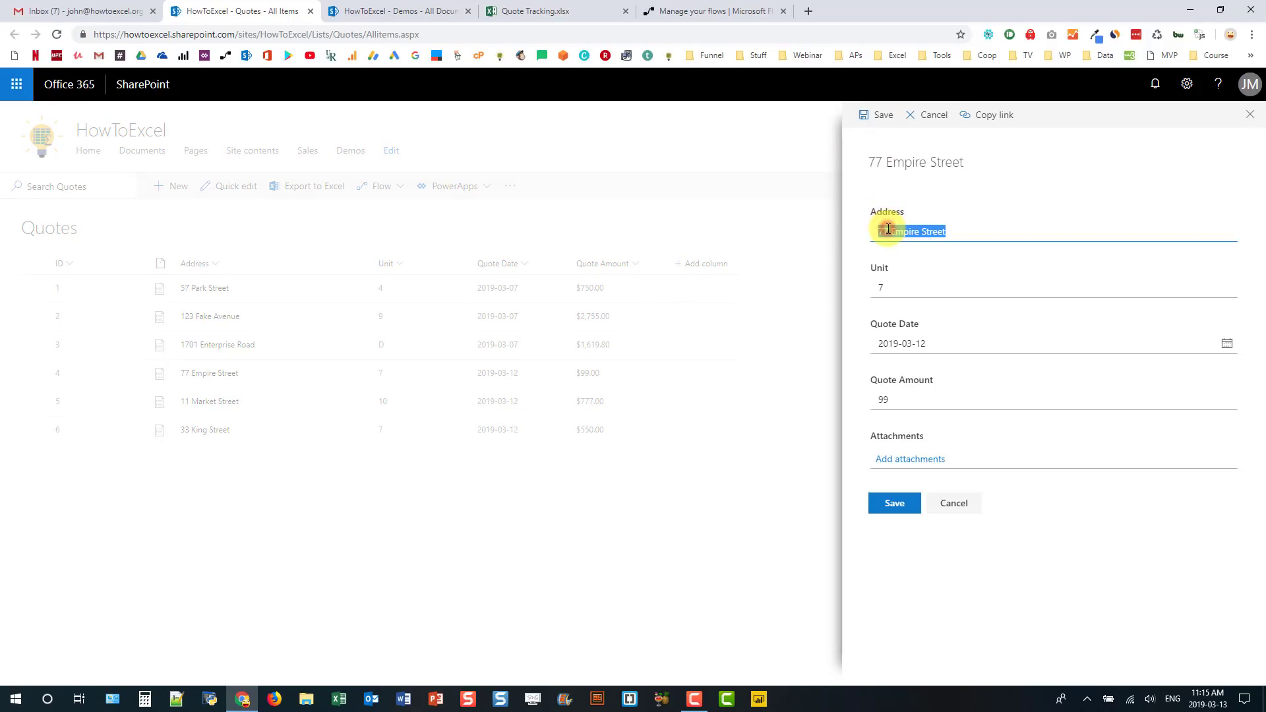
click(887, 230)
drag(888, 230, 849, 231)
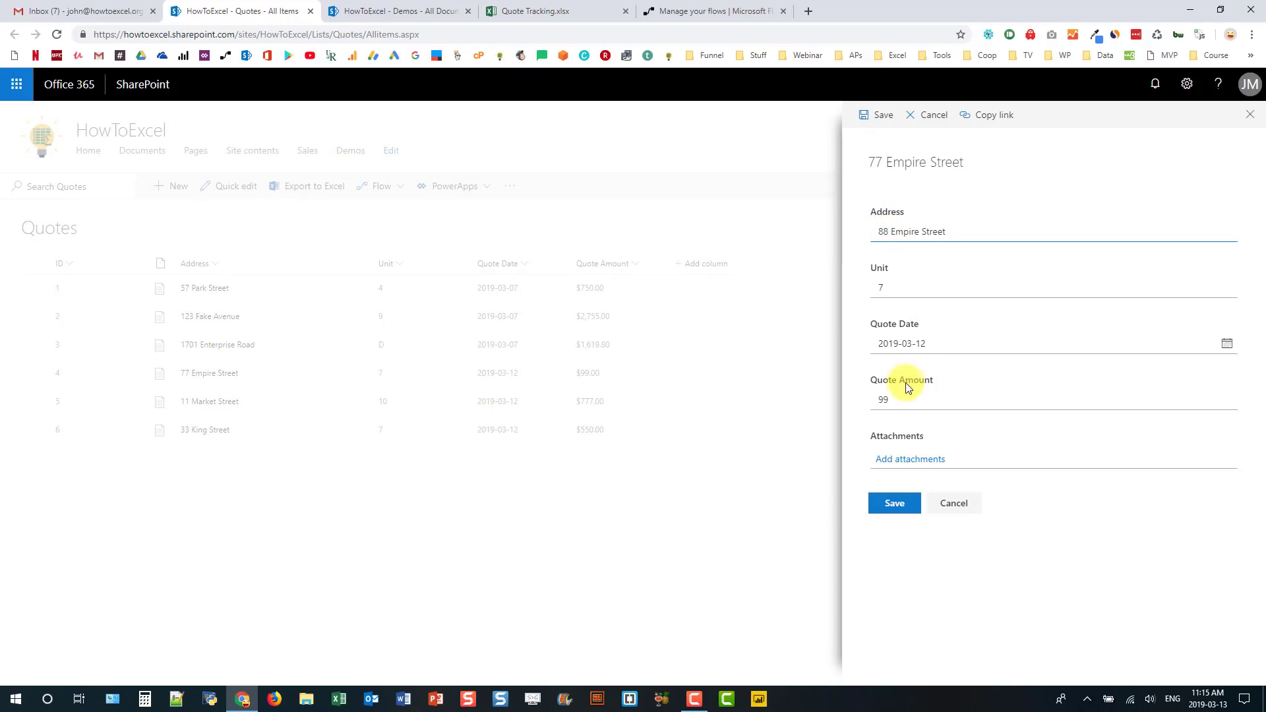
double_click(883, 399)
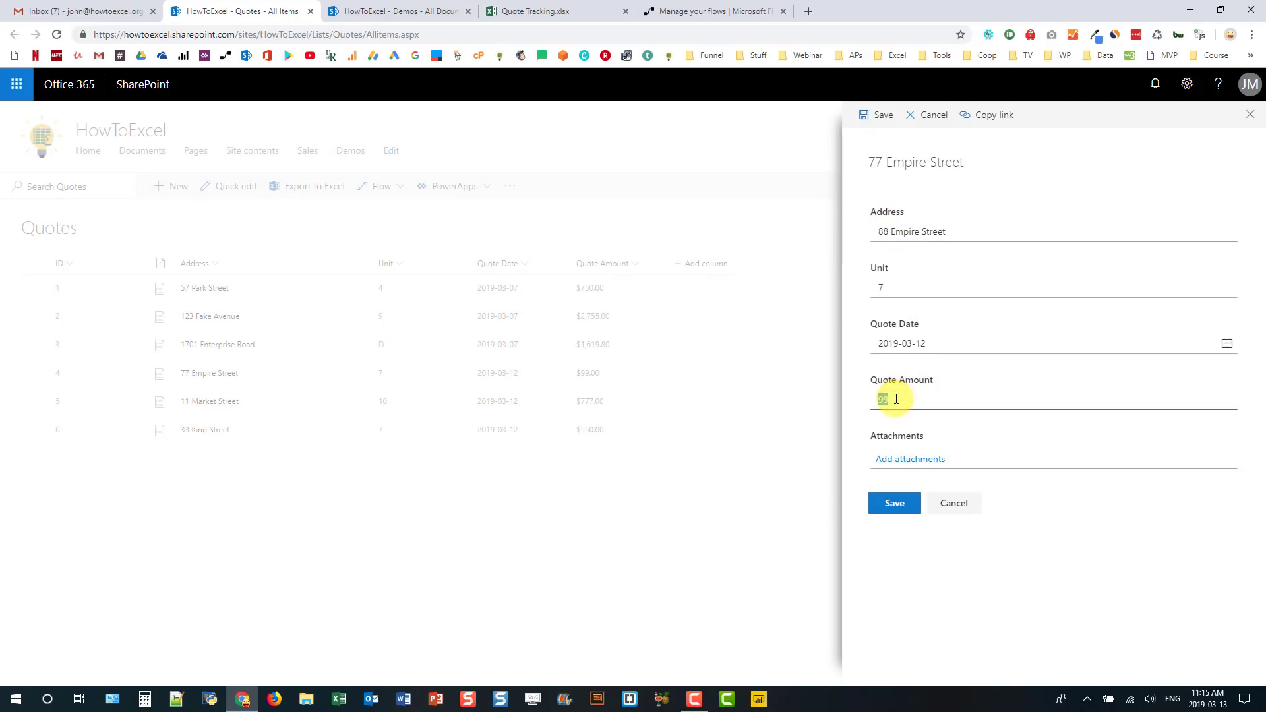
text(450)
click(894, 504)
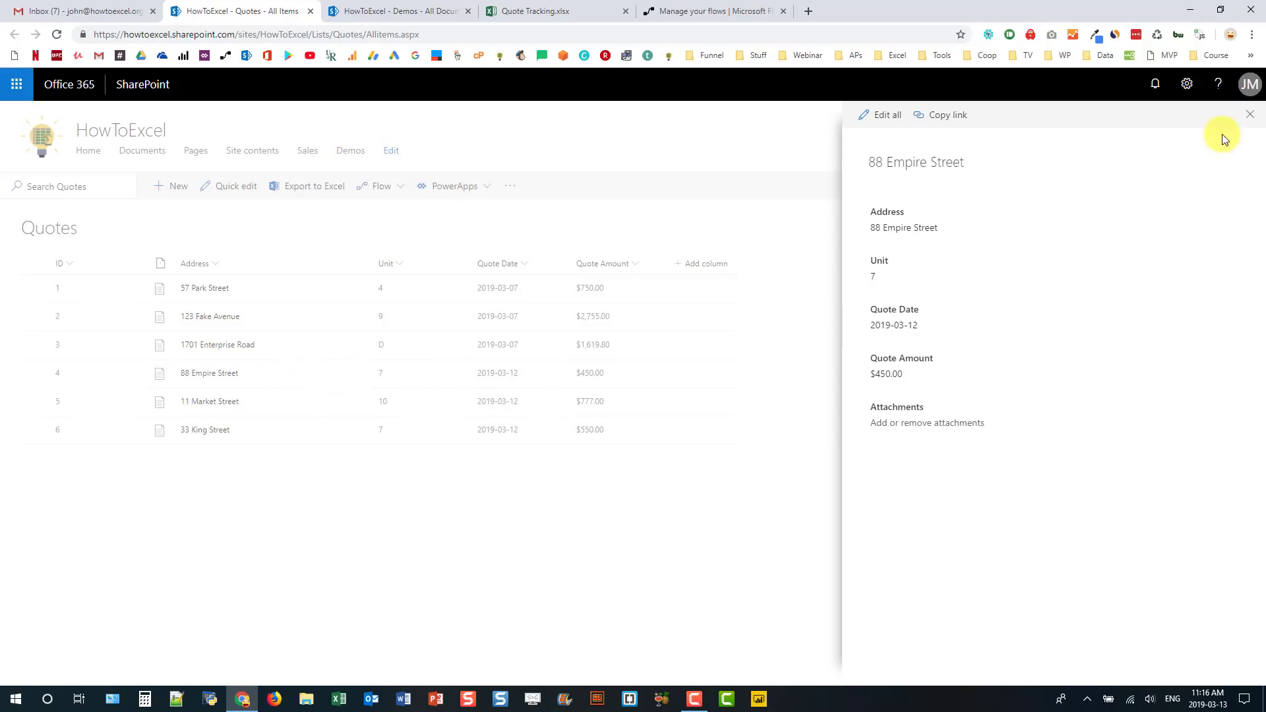
click(1251, 117)
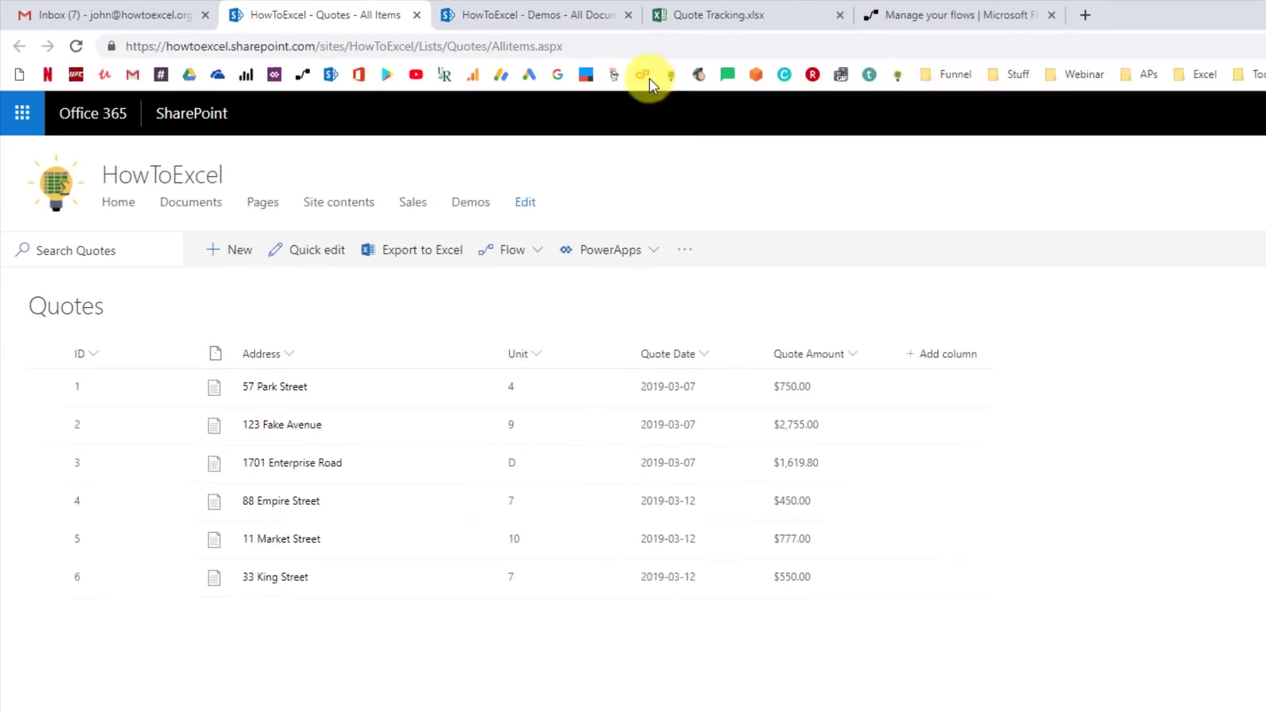
click(549, 9)
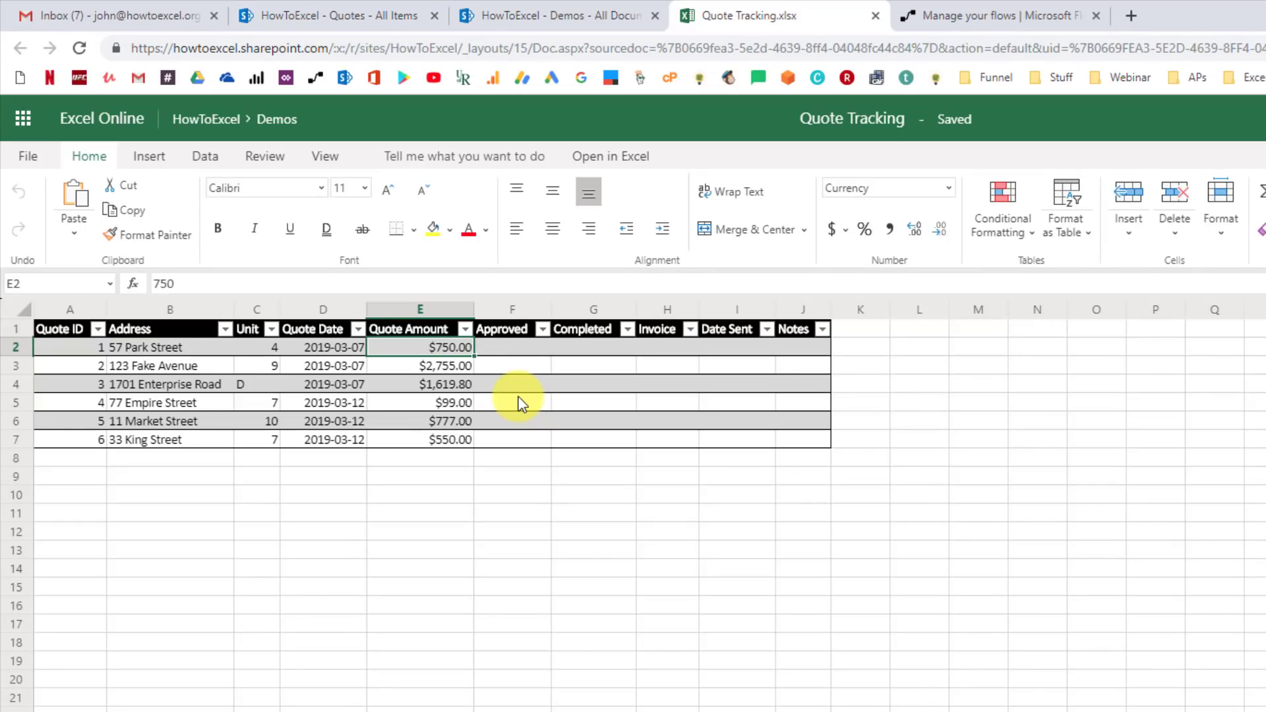
click(462, 402)
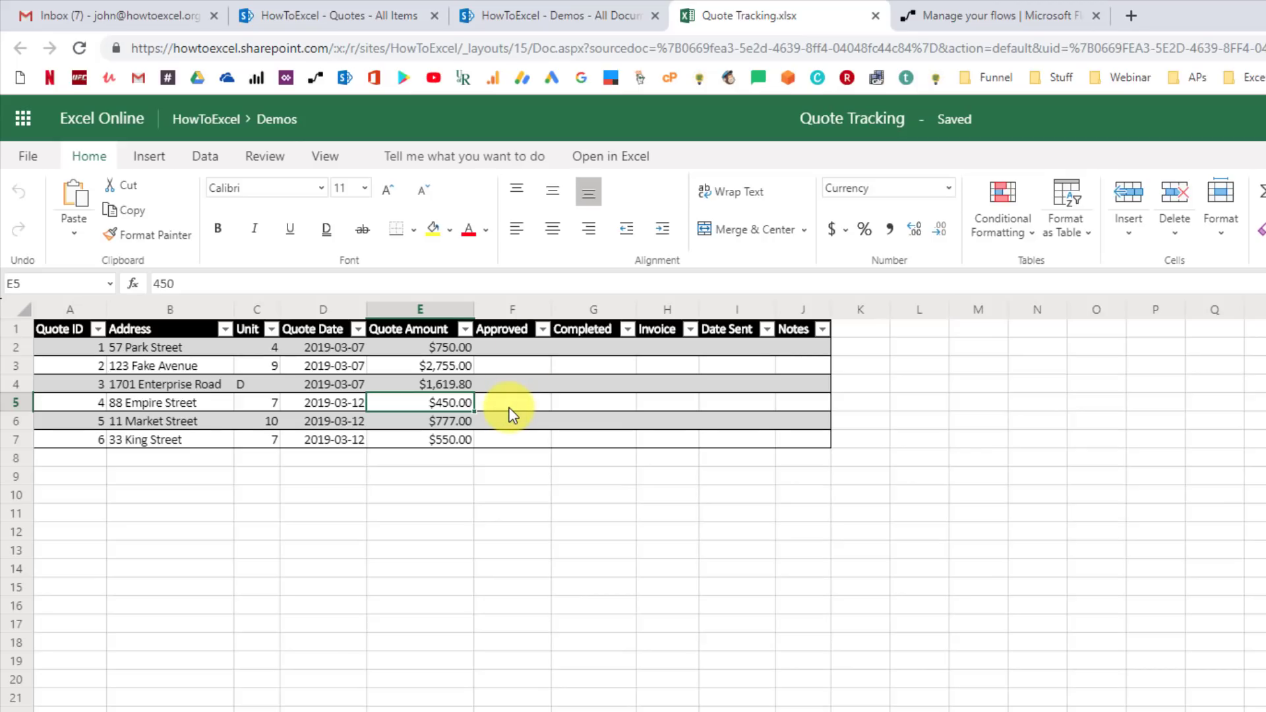
click(379, 15)
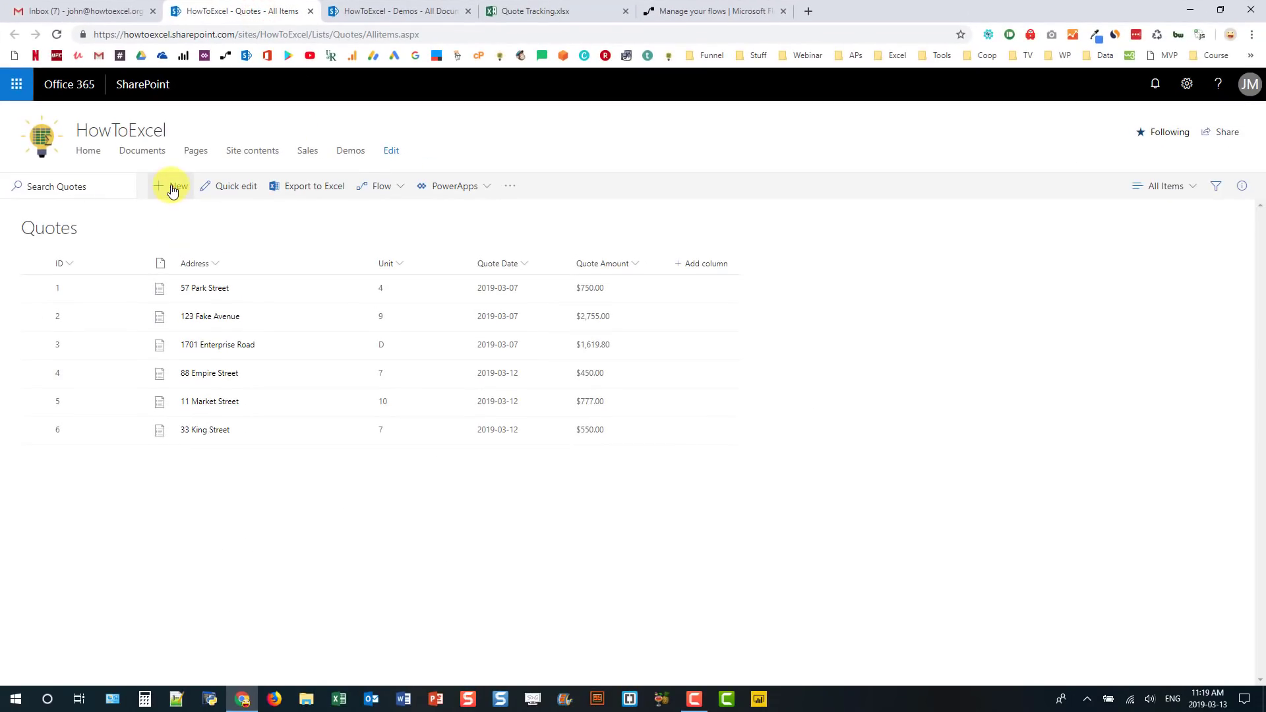
click(173, 189)
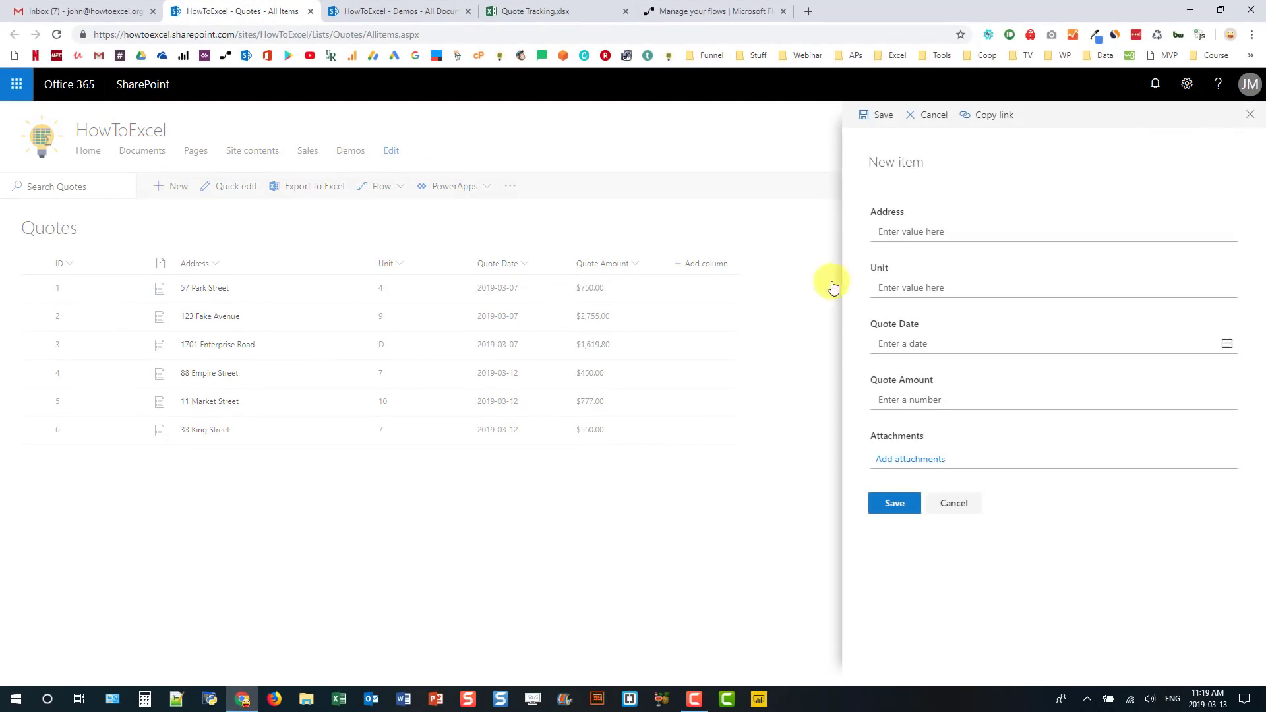
click(909, 231)
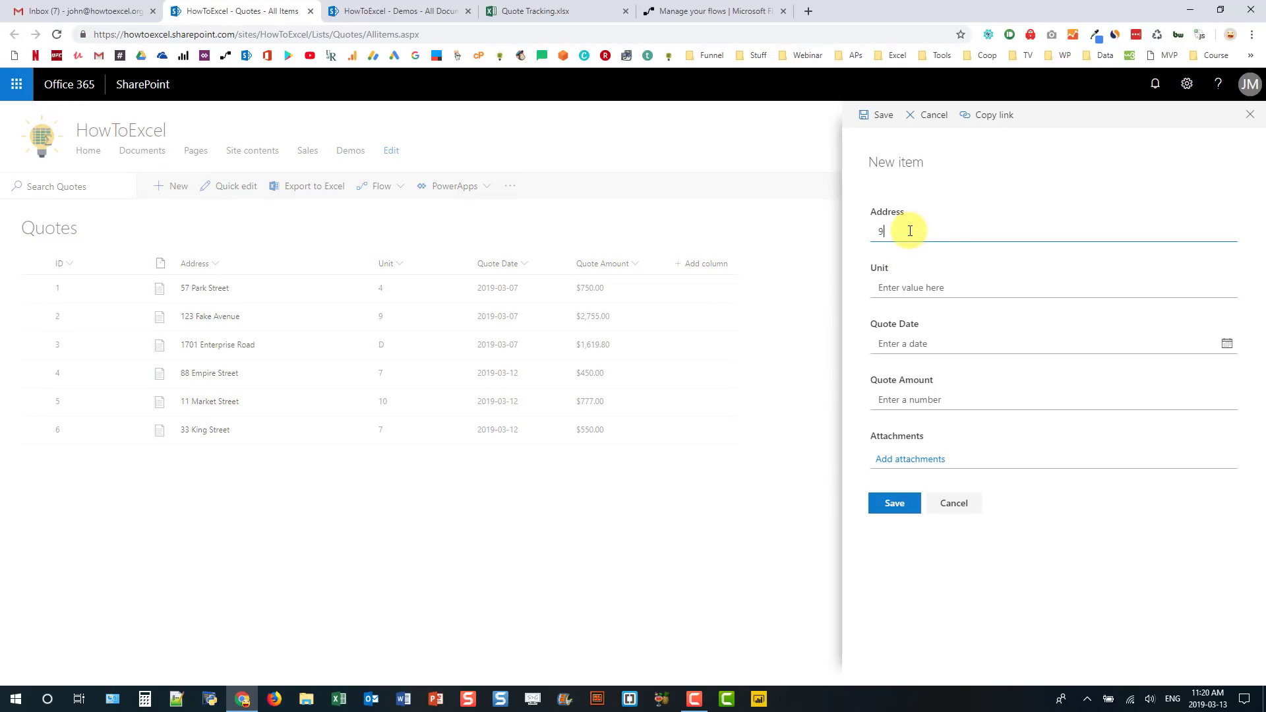
key(Tab)
text(4)
key(Tab)
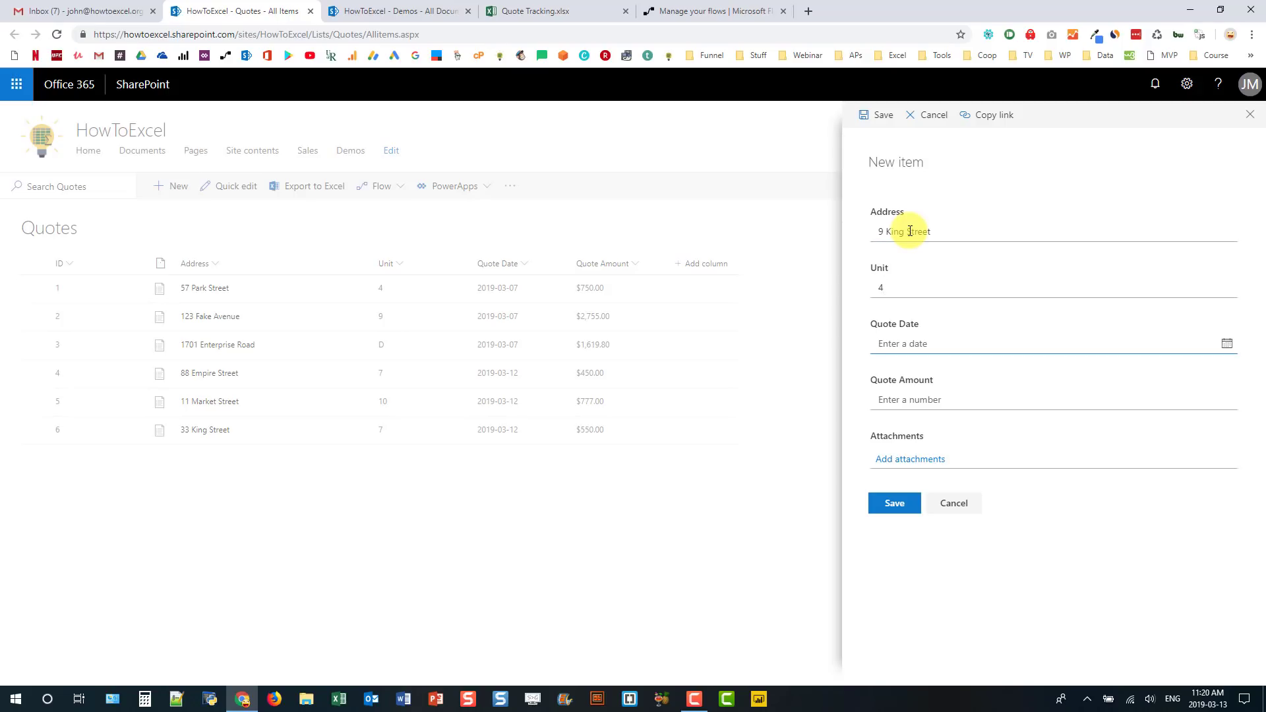
text(760)
key(BackSpace)
- Set the quote date to 2019-03-13 and amount to 760, then save the item
click(1227, 345)
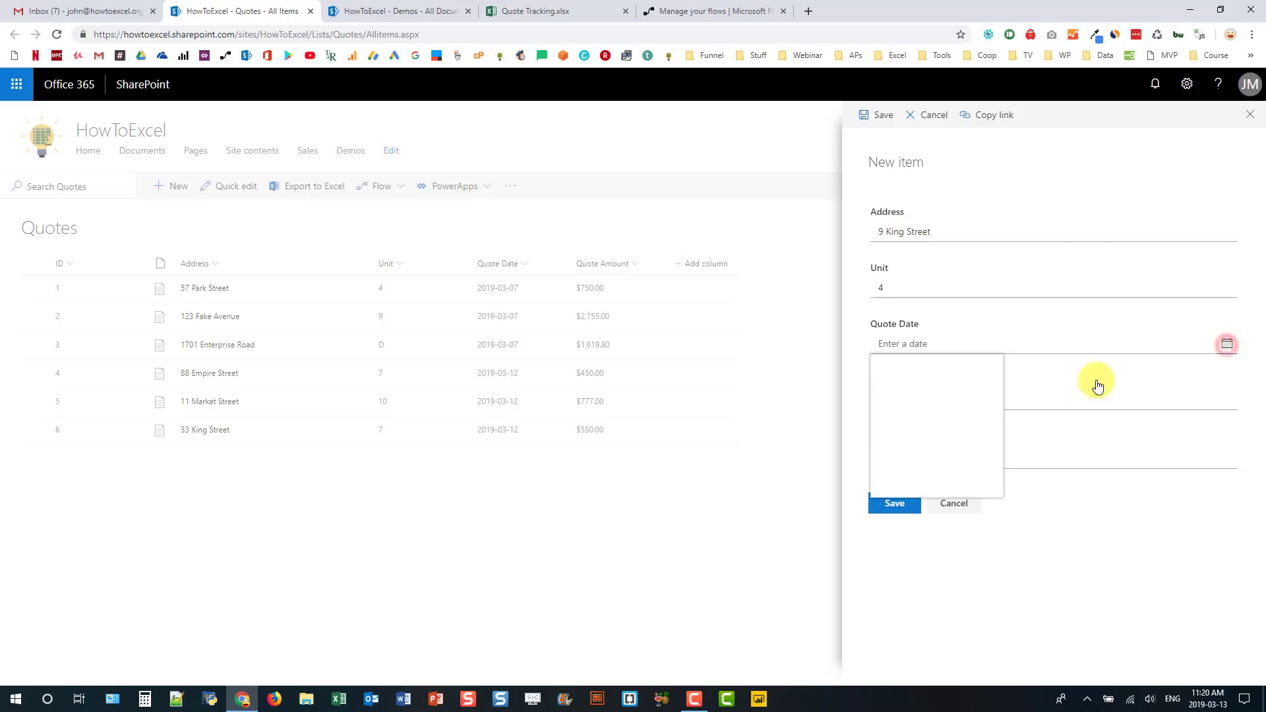
click(937, 427)
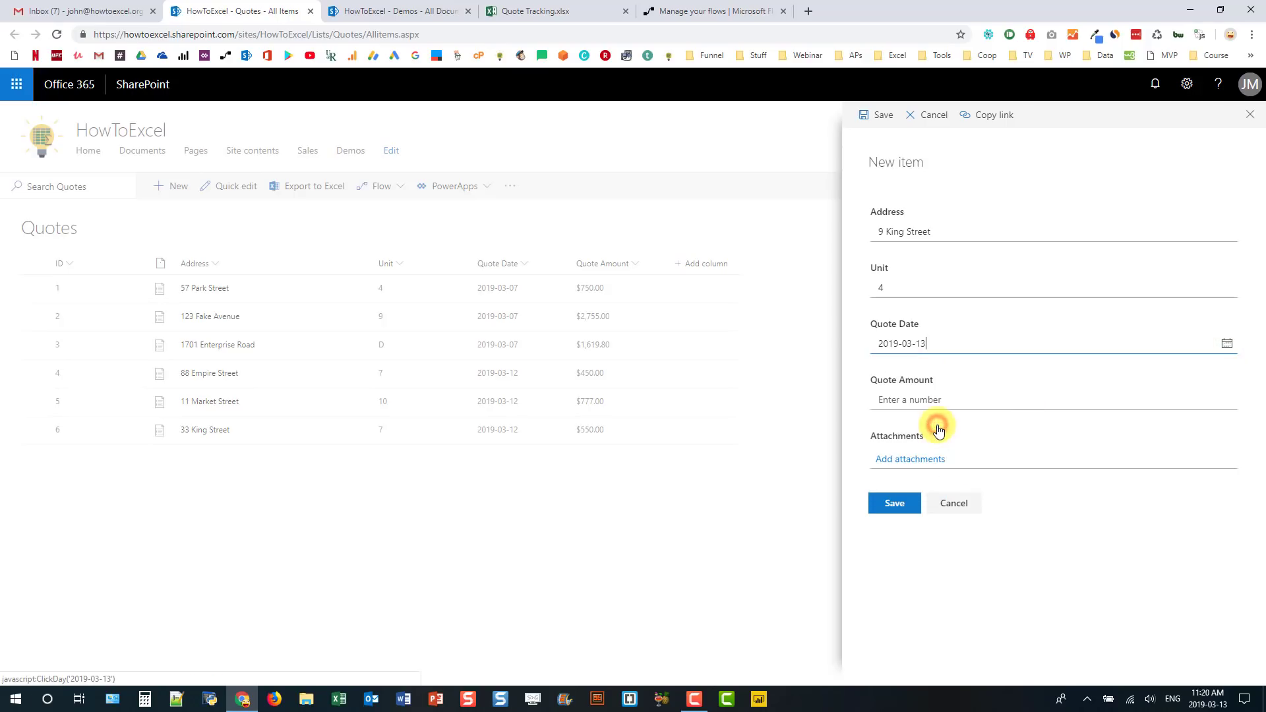
click(932, 405)
text(760)
click(887, 503)
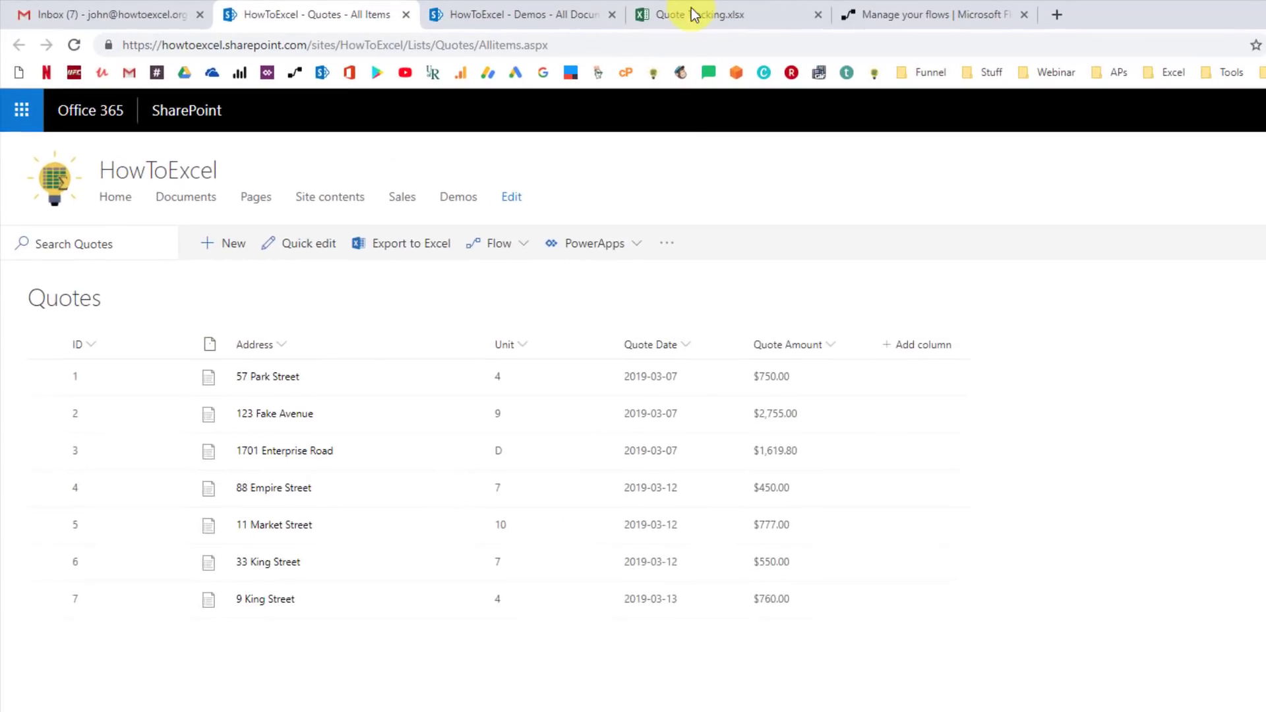
click(692, 14)
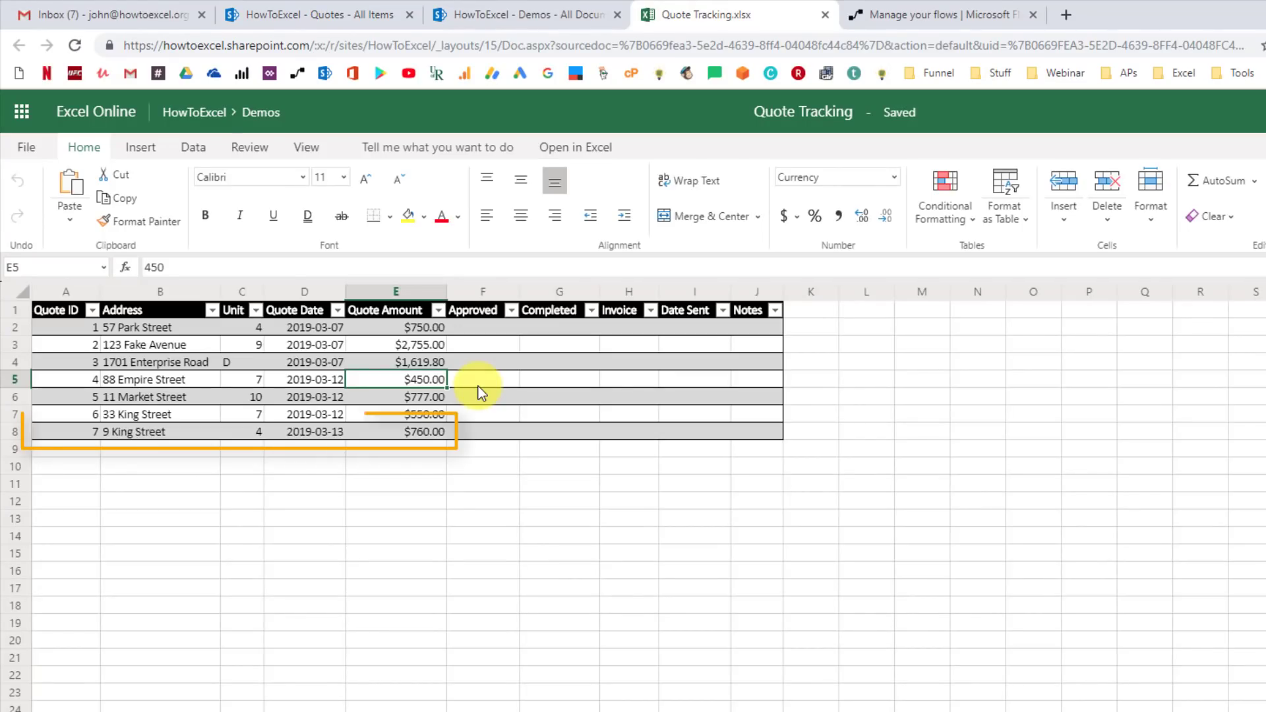
click(465, 431)
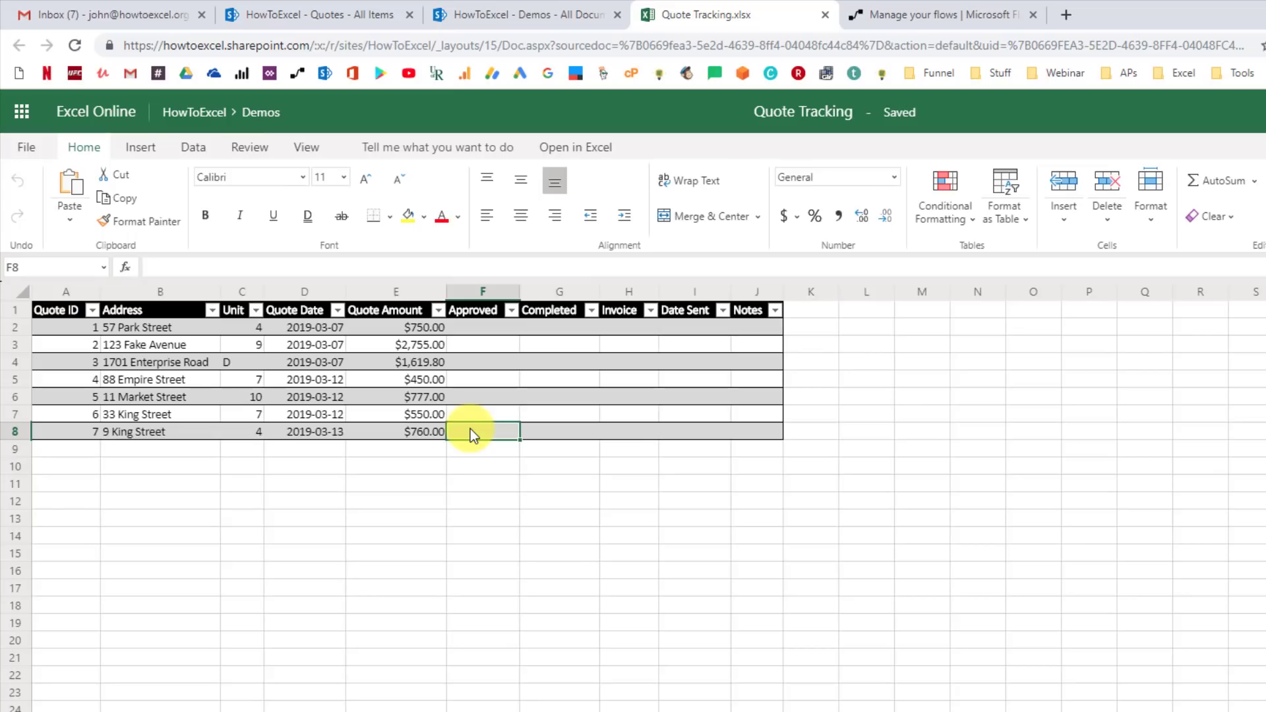
click(957, 20)
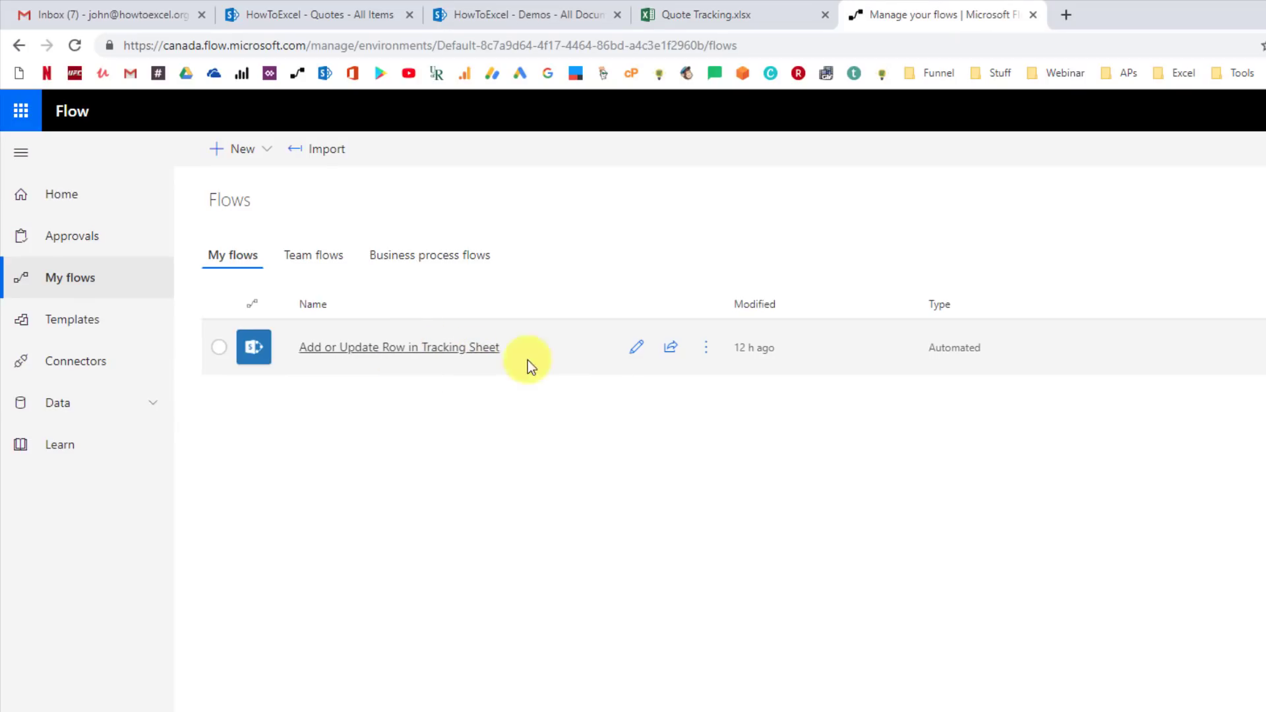
- Turn off the Add or Update Row in Tracking Sheet flow and start a blank flow
click(707, 350)
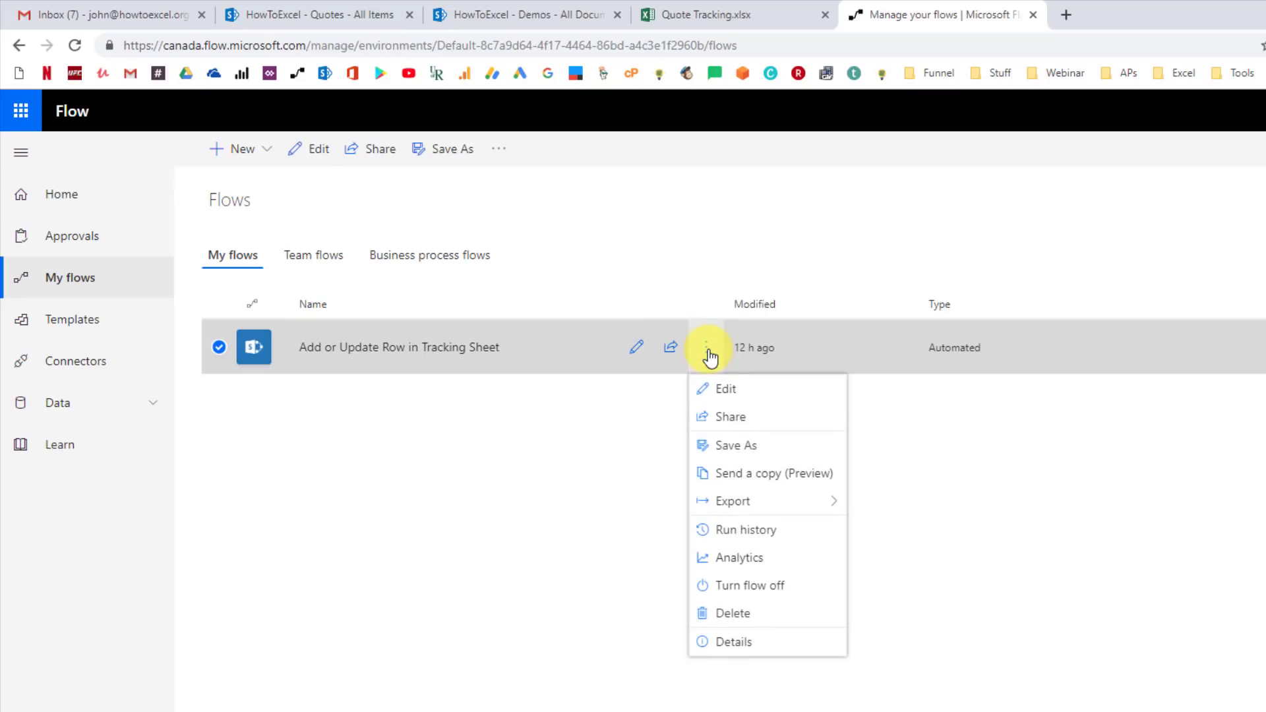
click(739, 586)
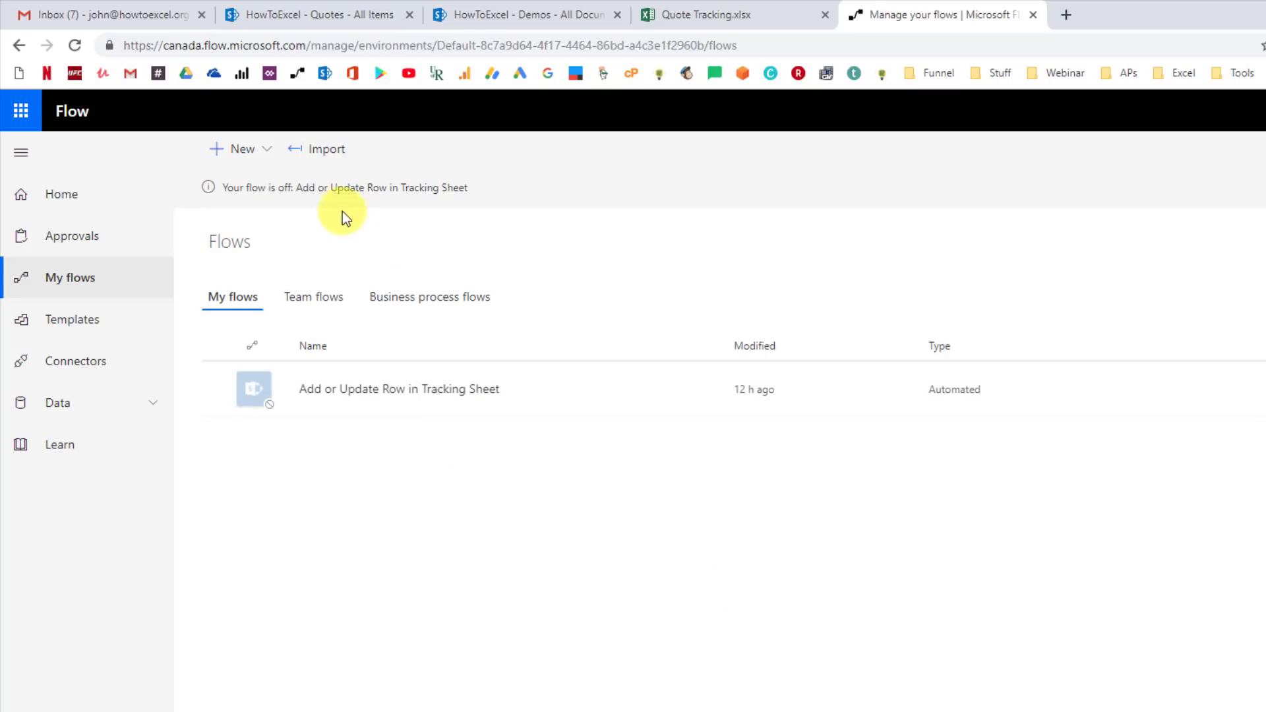
click(246, 158)
click(252, 185)
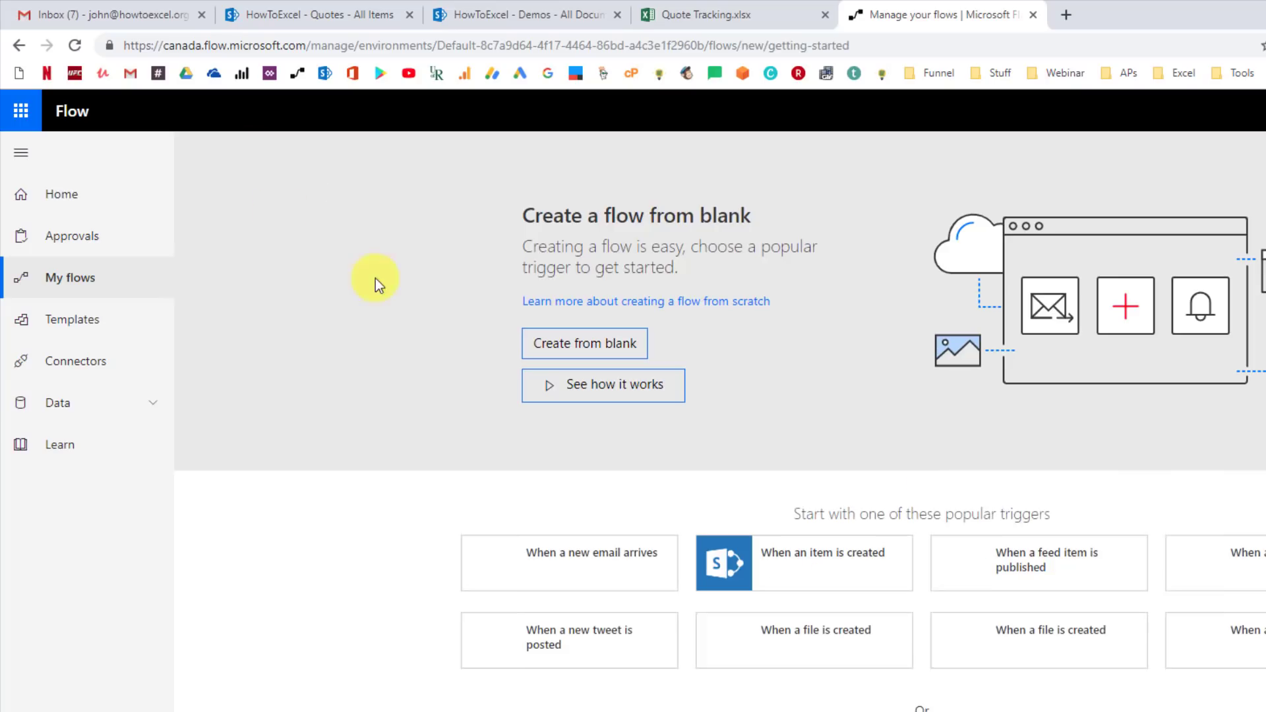
click(611, 353)
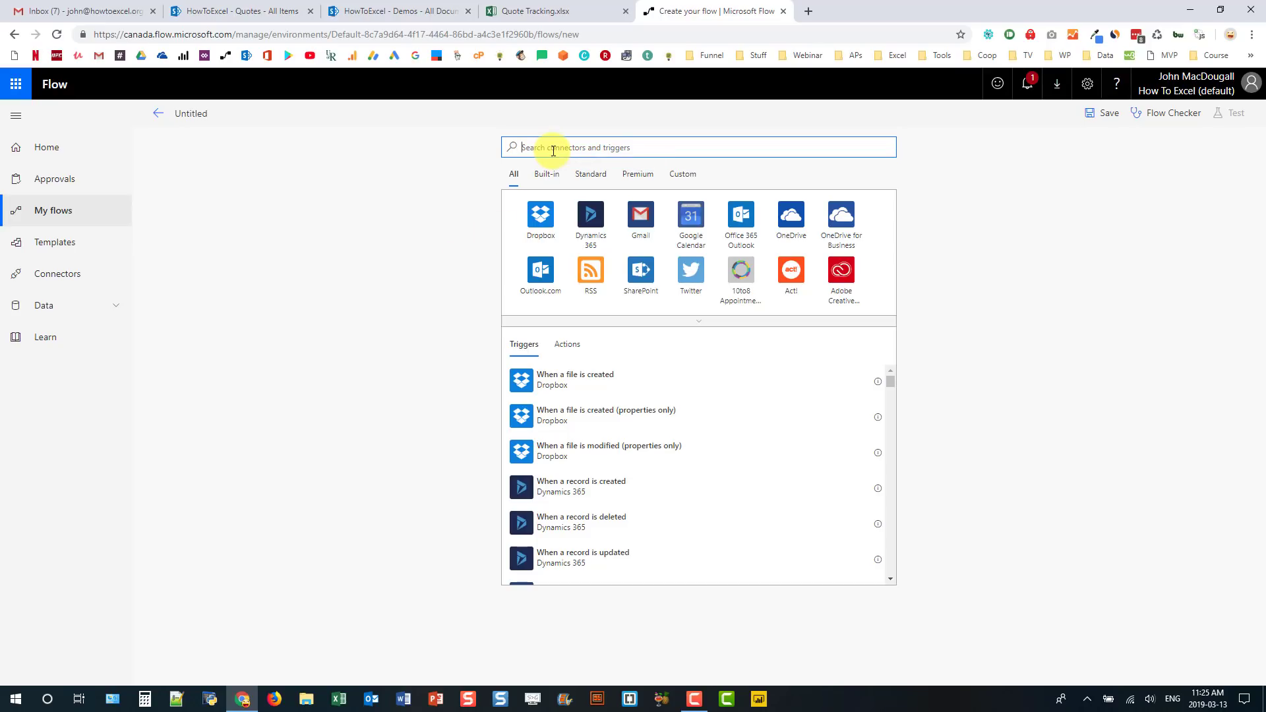
- Trigger the flow with SharePoint 'When an item is created or modified' on HowToExcel's Quotes list
text(share)
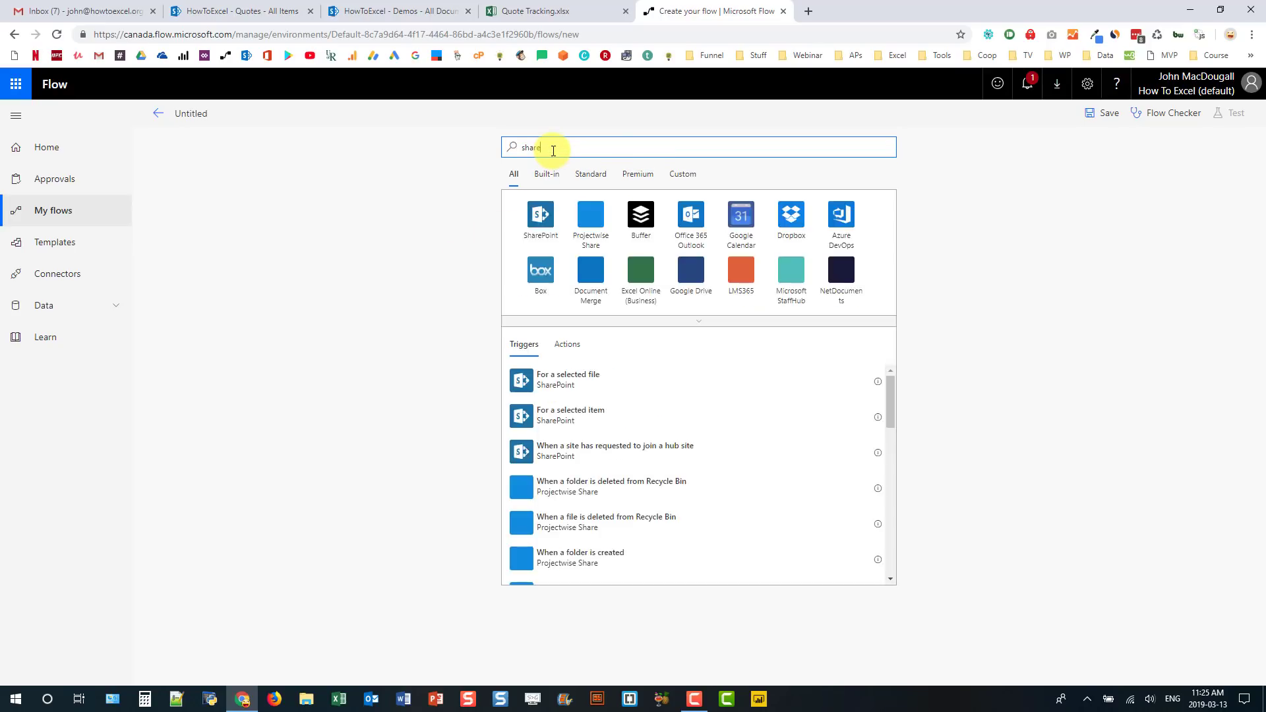
click(545, 219)
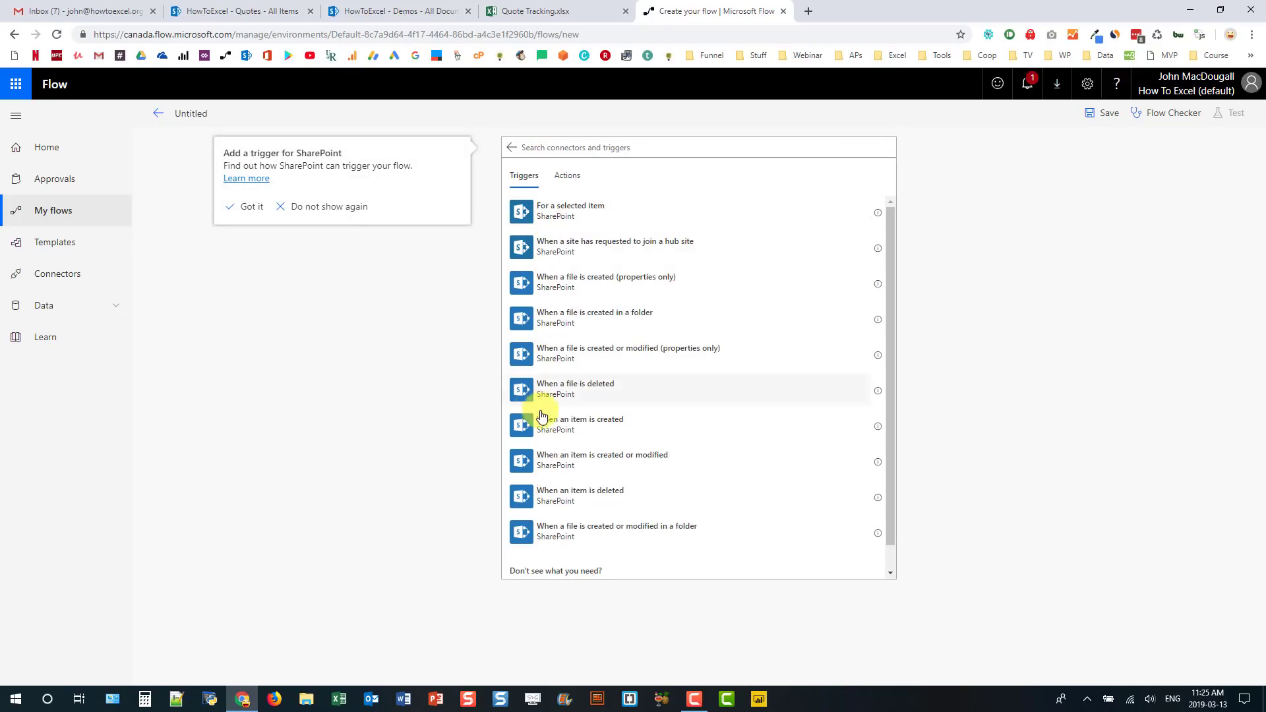
click(594, 466)
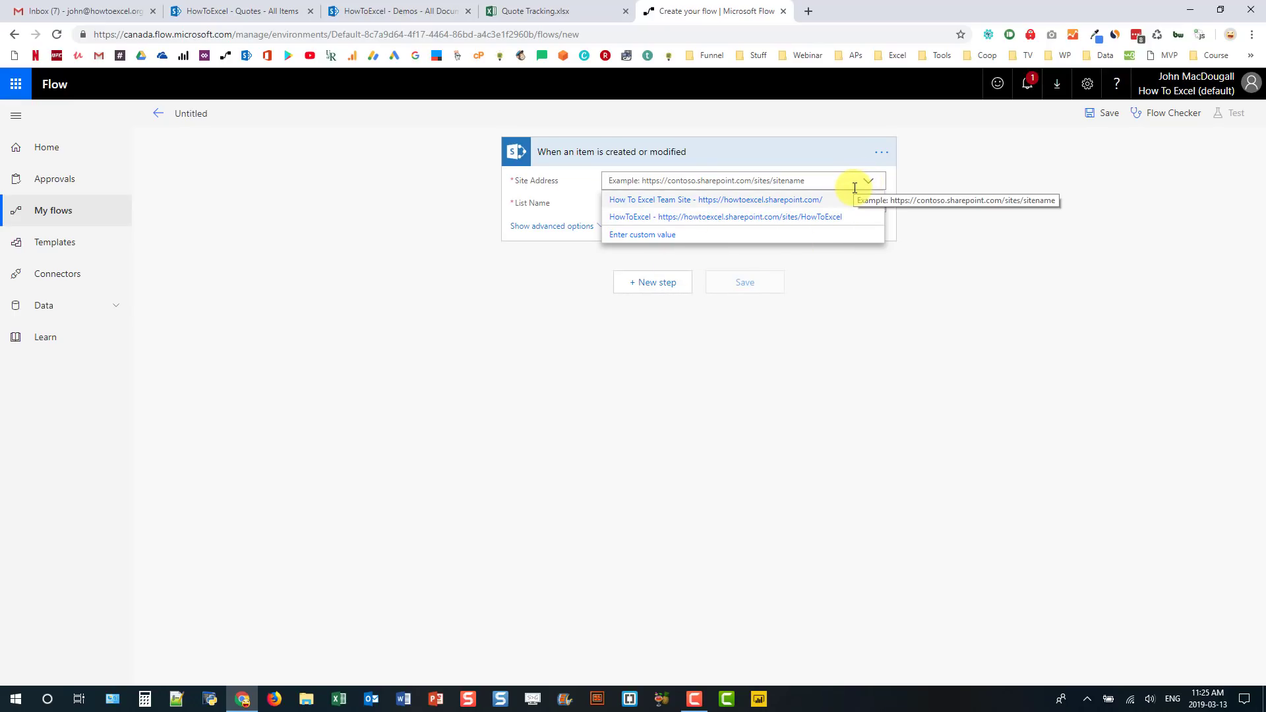
click(835, 217)
click(800, 203)
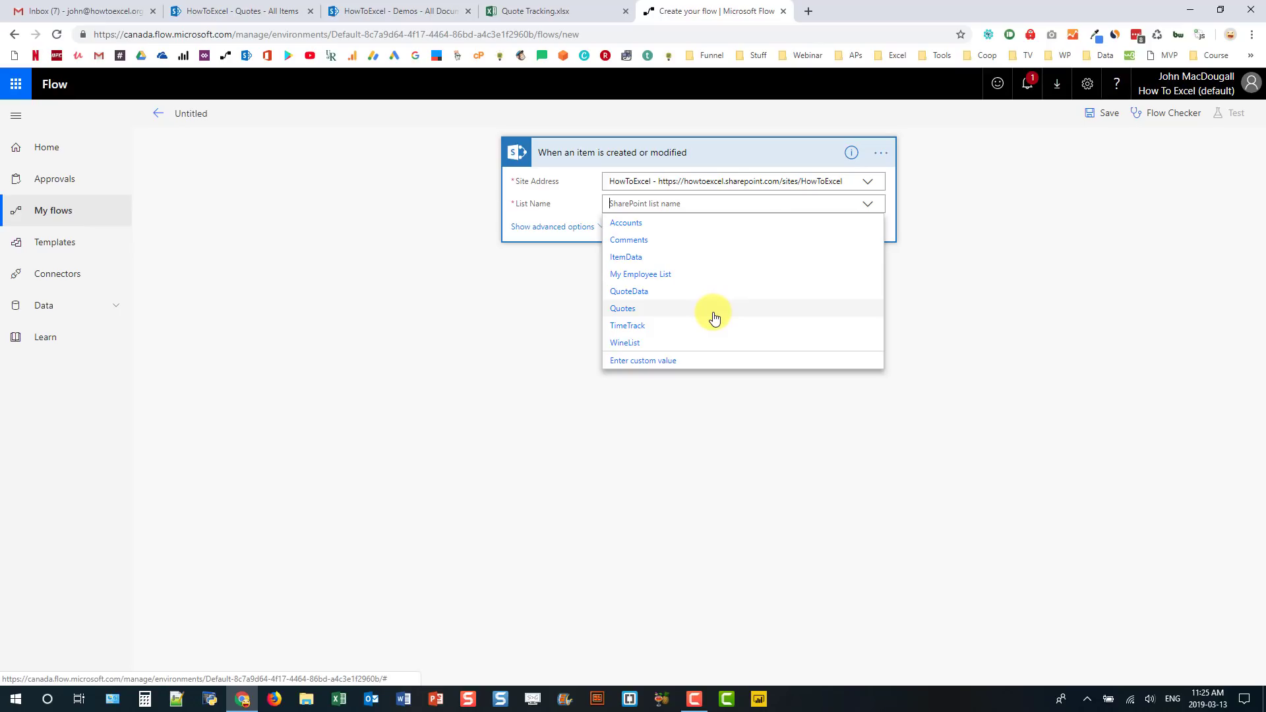
click(713, 313)
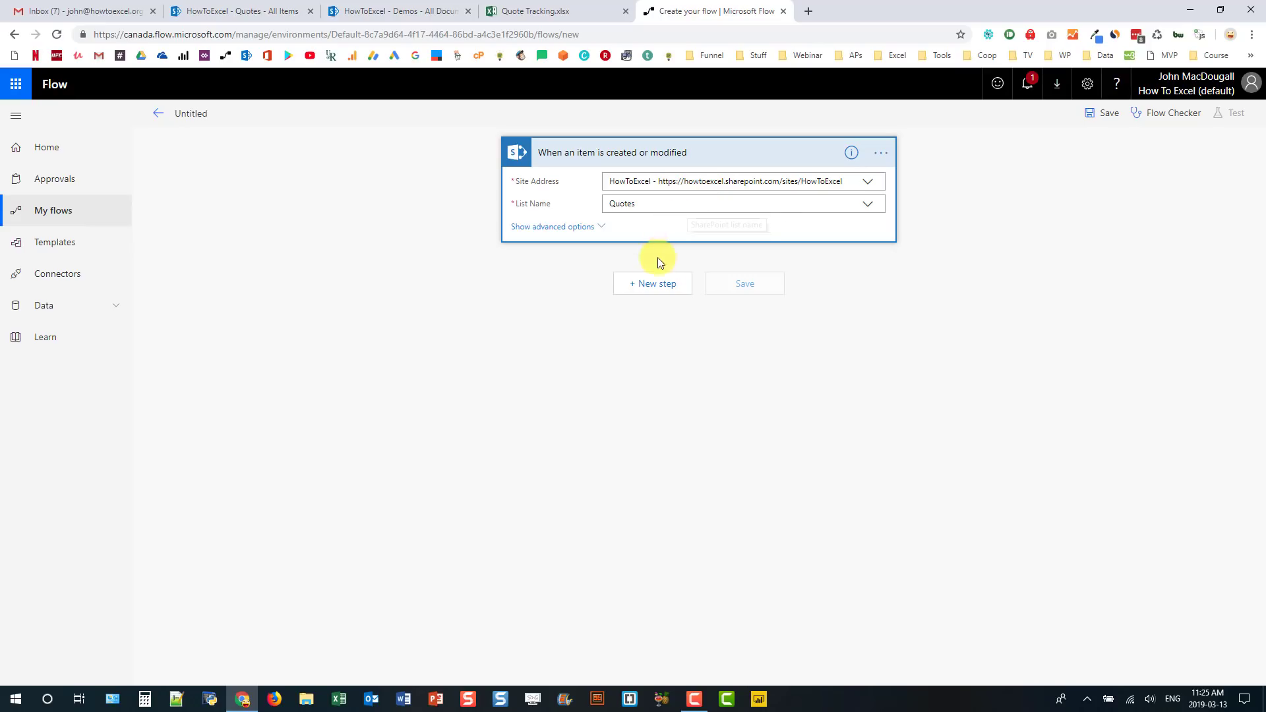
click(646, 285)
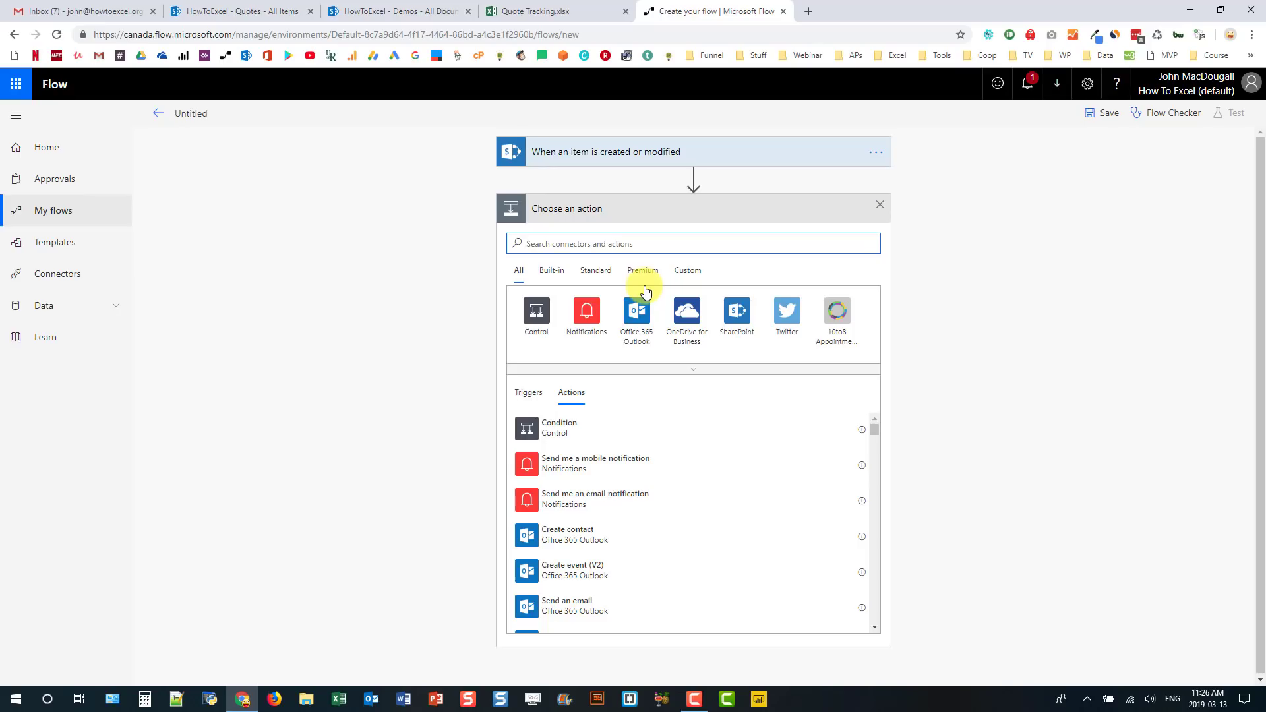
- Add Excel 'List rows present in a table' reading QuoteTracking from Demos/Quote Tracking.xlsx
text(excel)
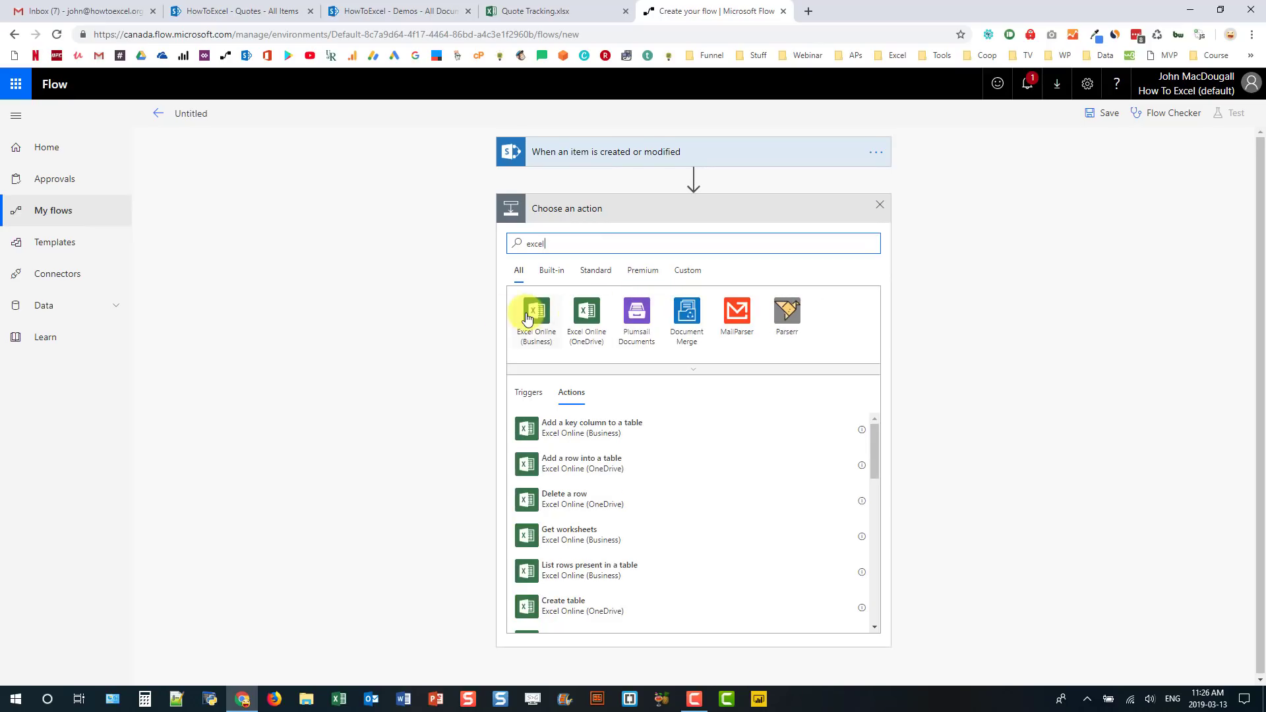
click(534, 318)
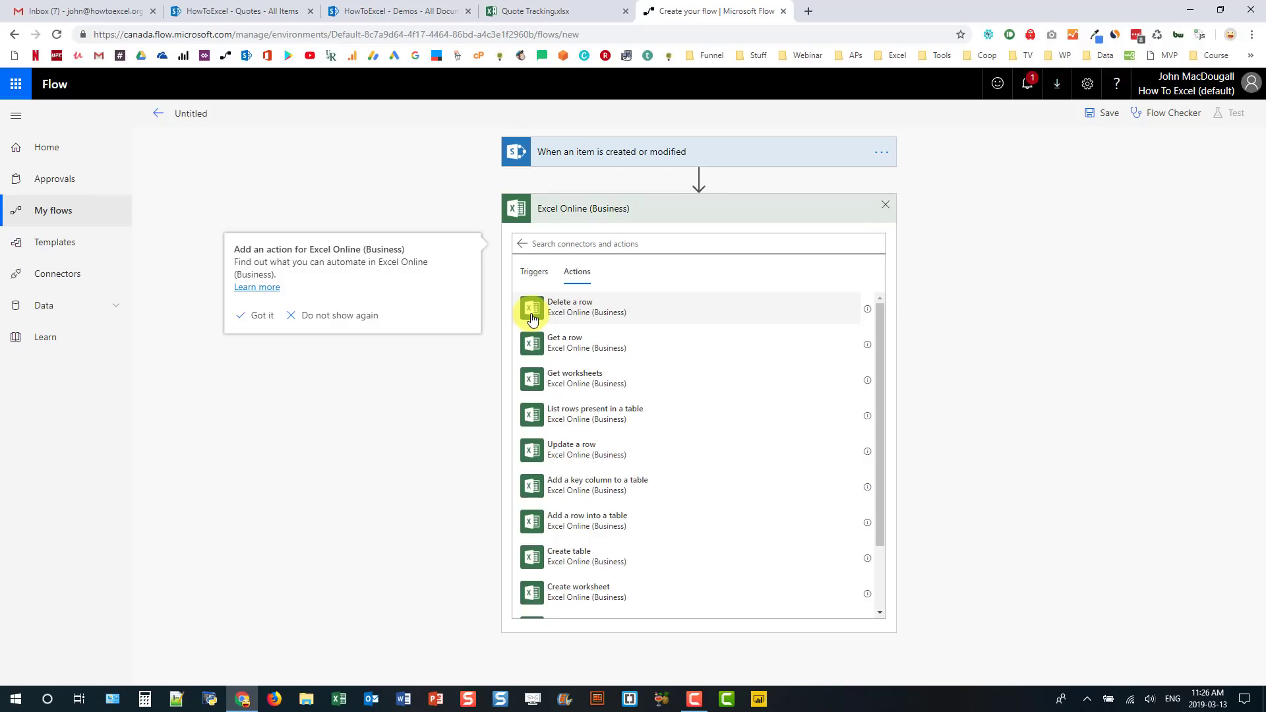
click(597, 414)
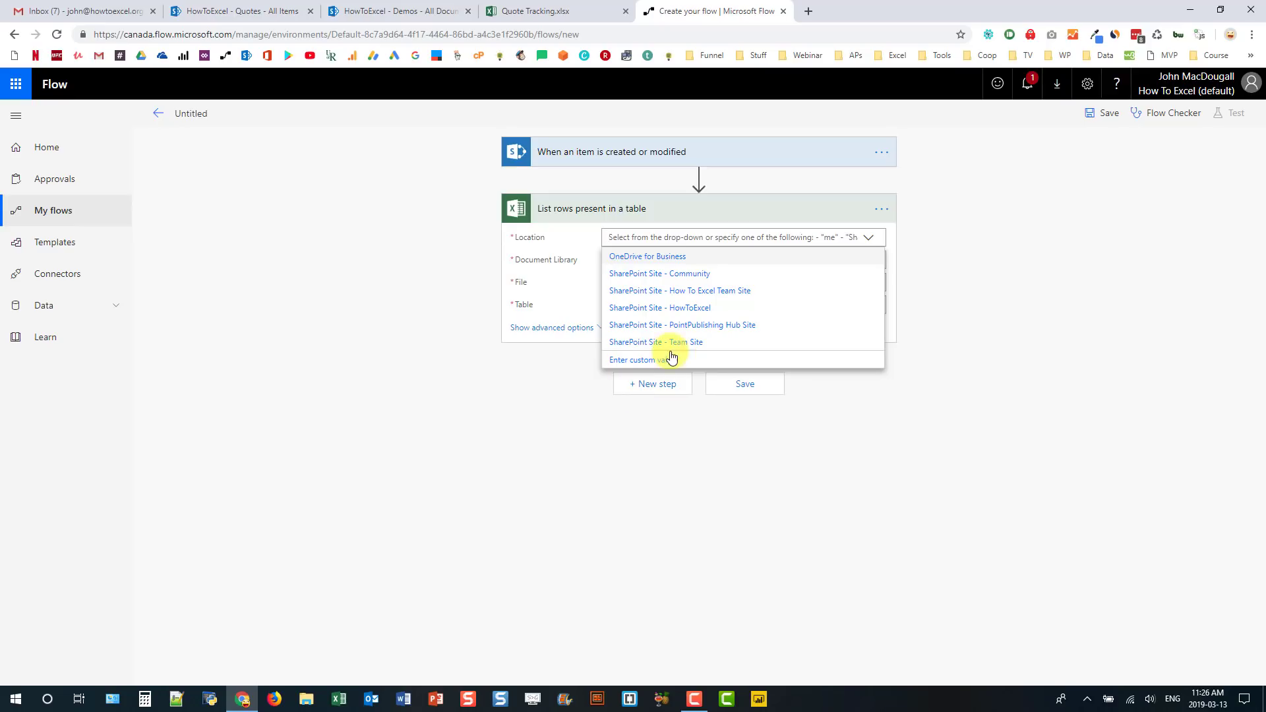
click(721, 312)
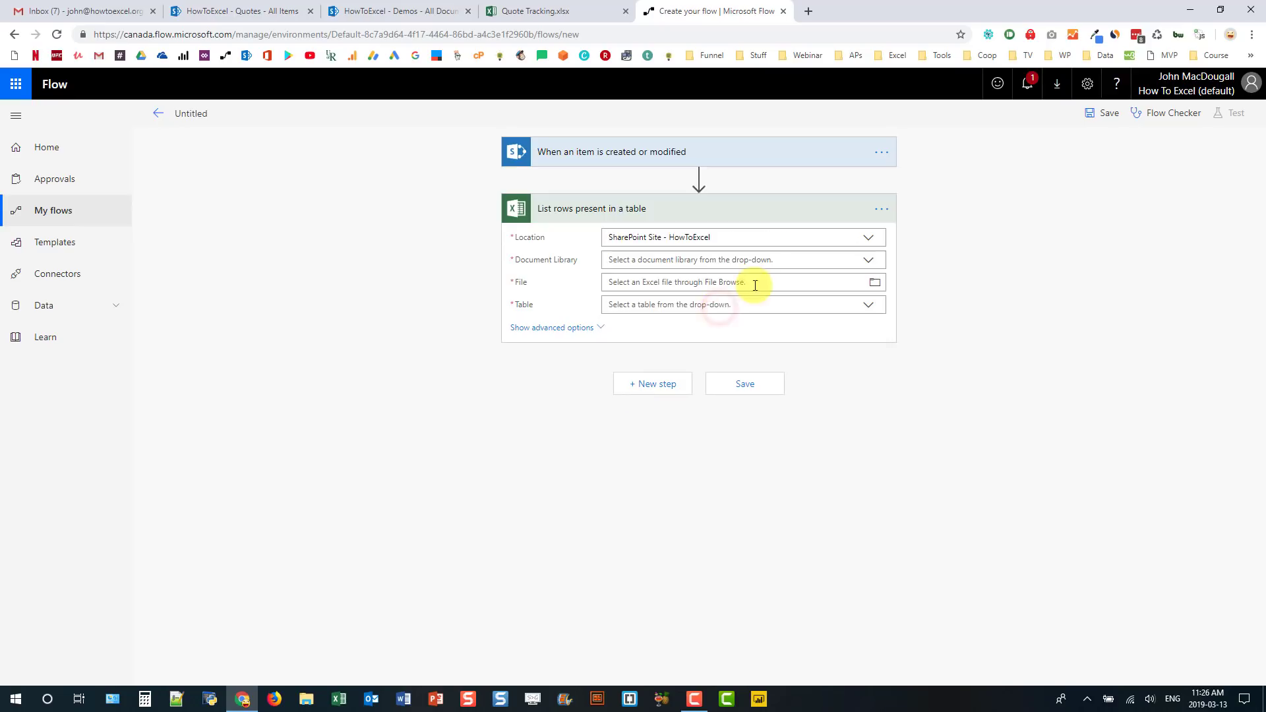
click(870, 260)
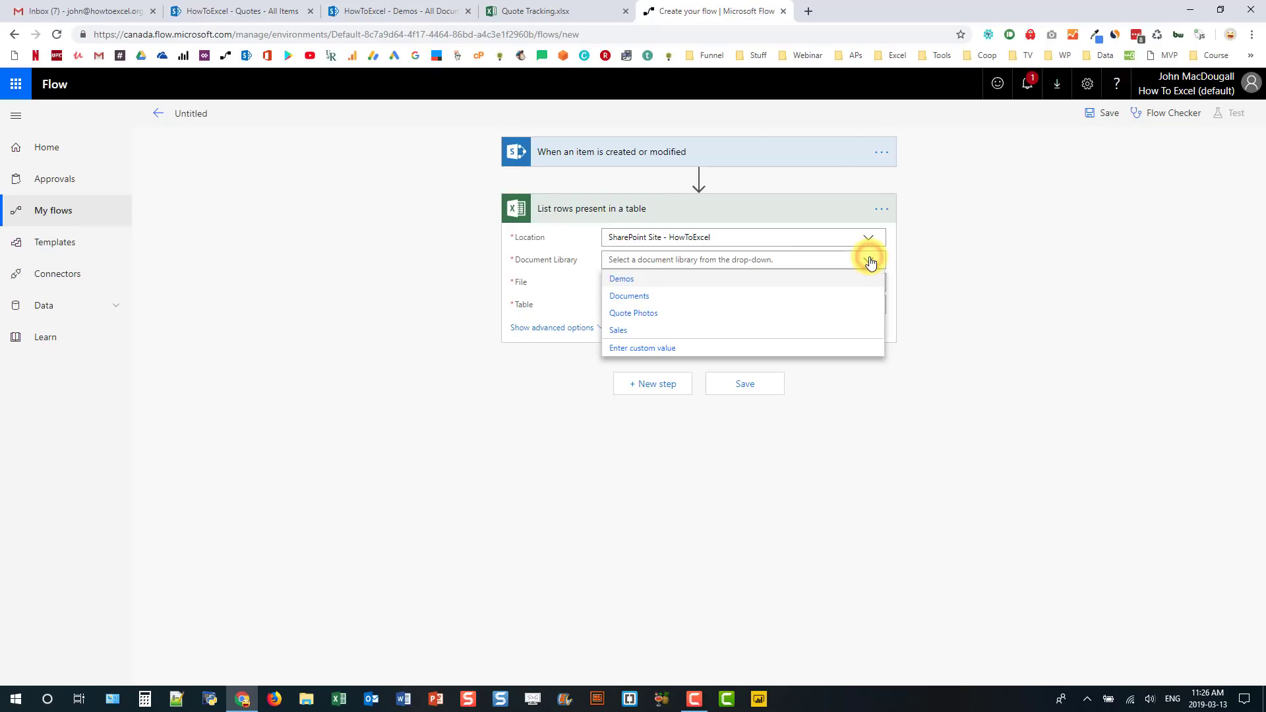
click(824, 280)
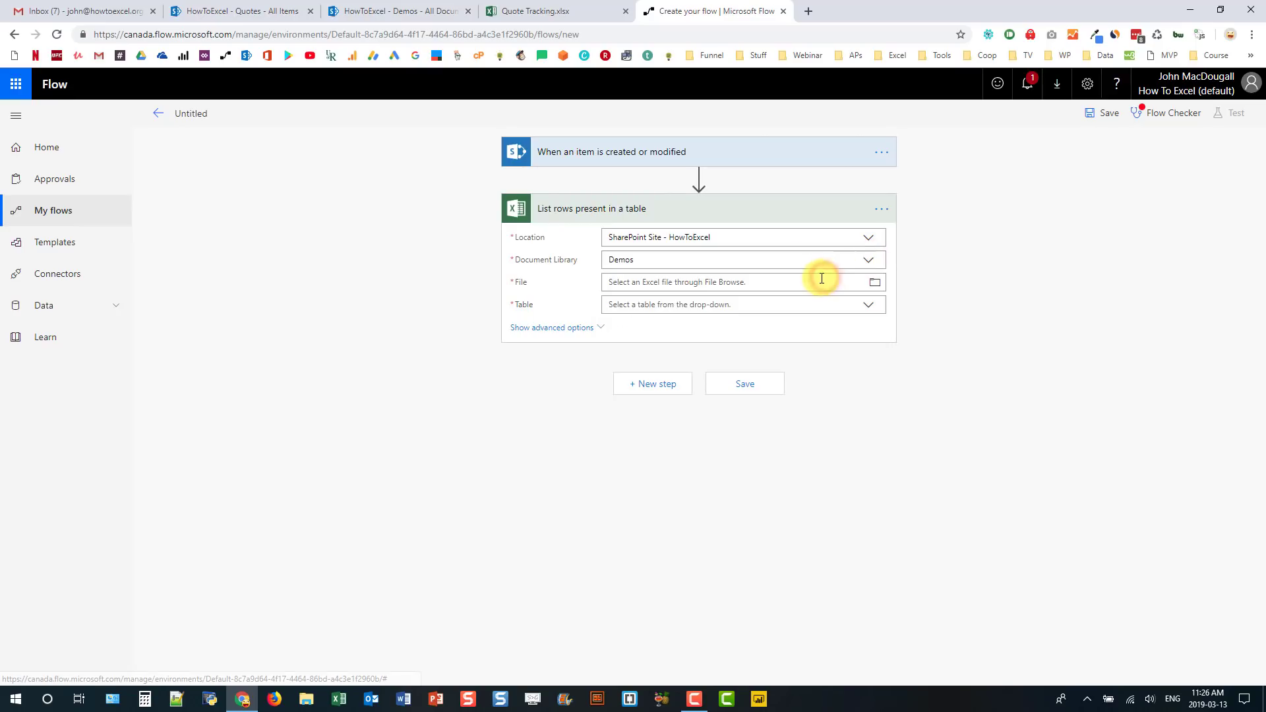
click(873, 284)
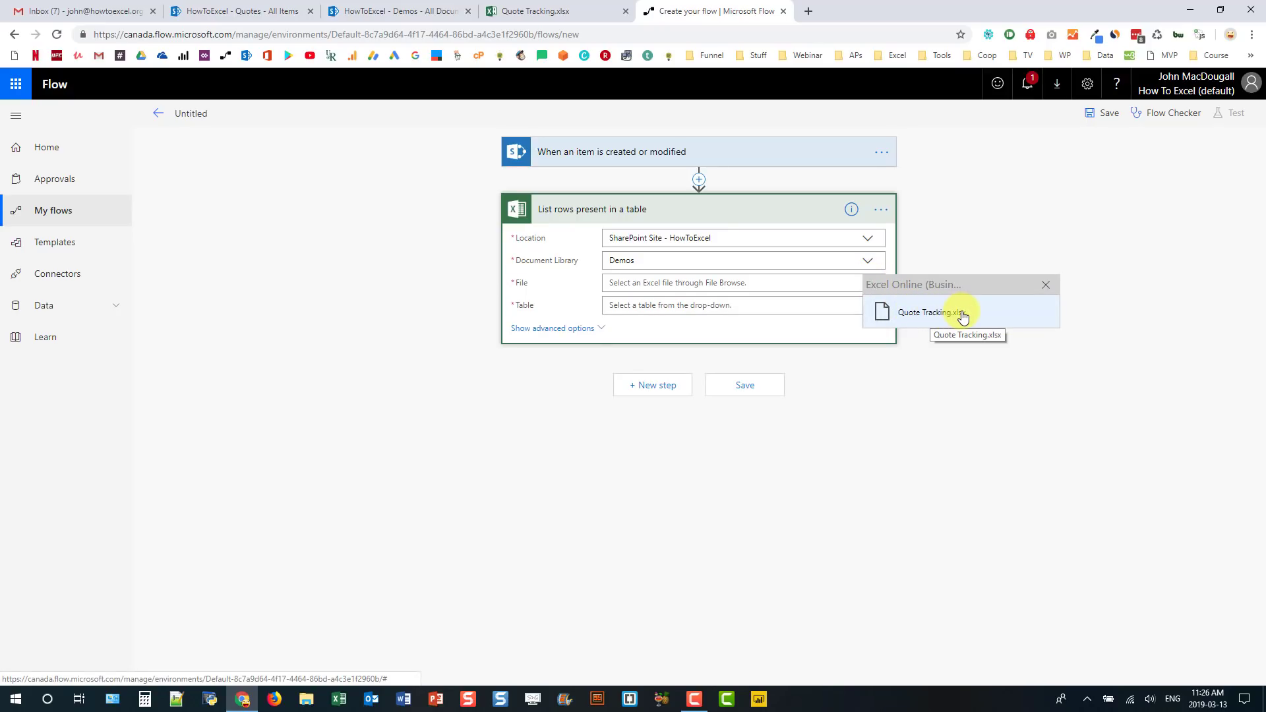
click(963, 317)
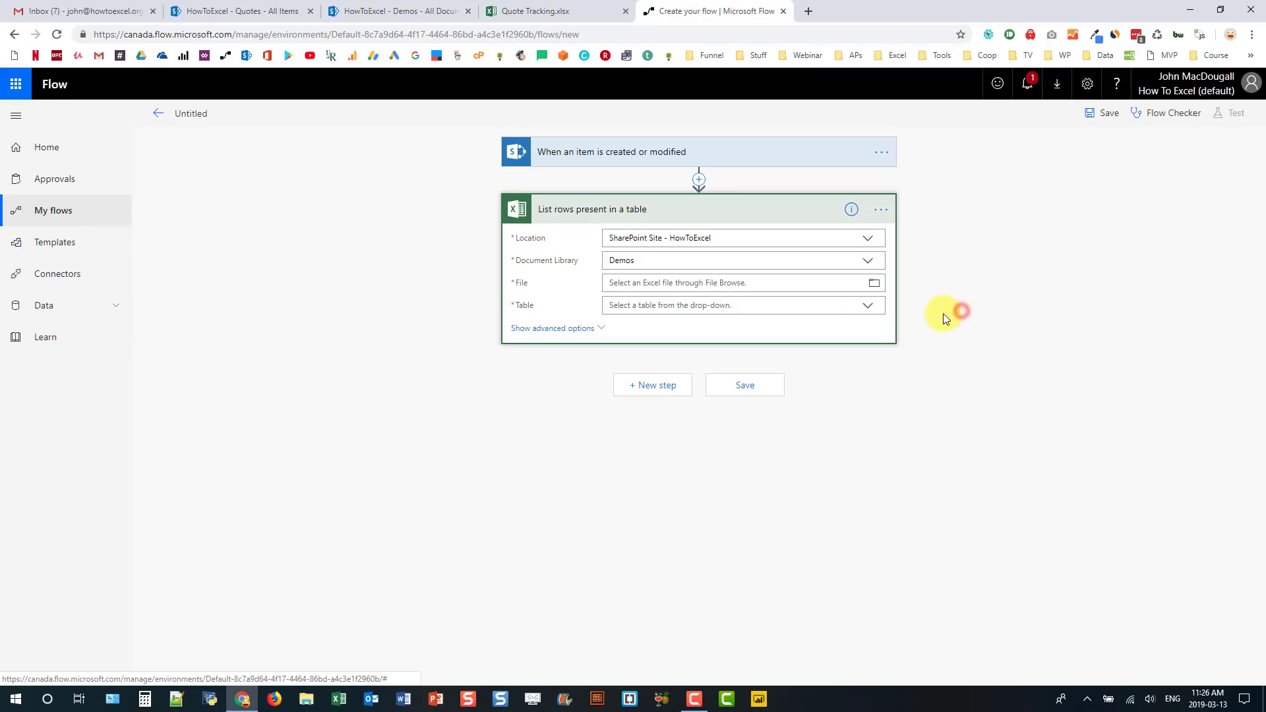
click(868, 308)
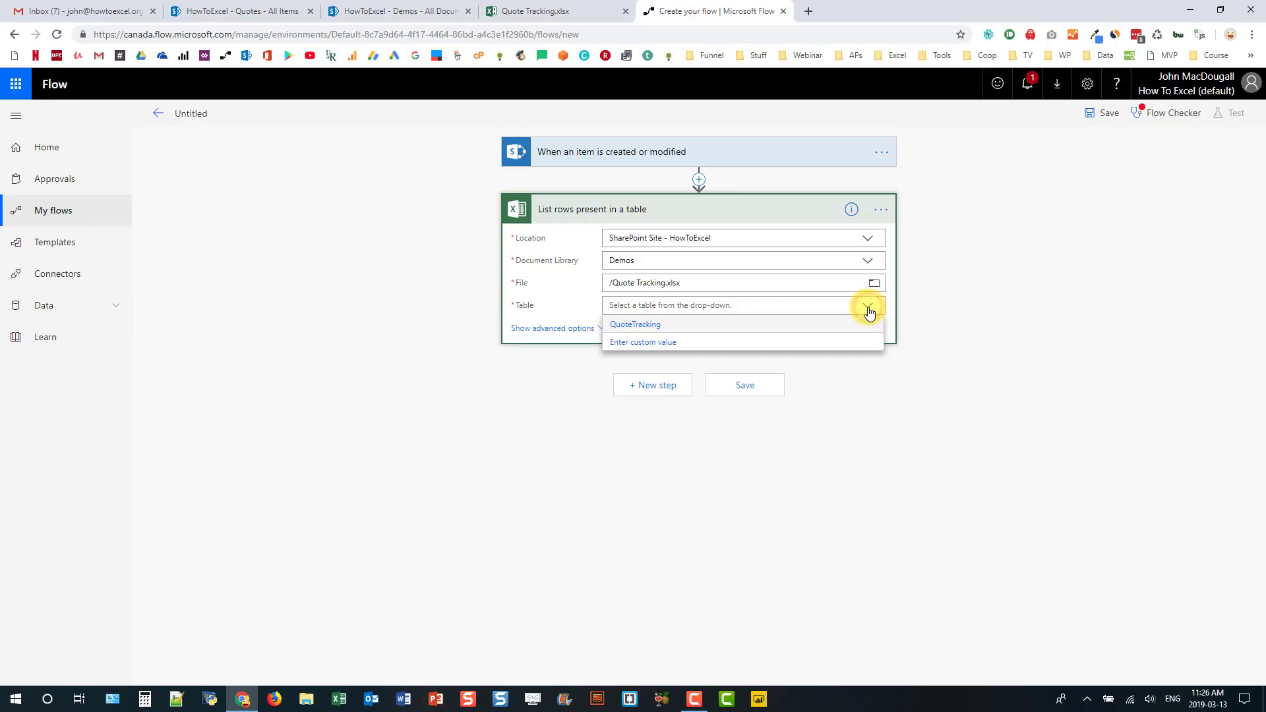
click(748, 326)
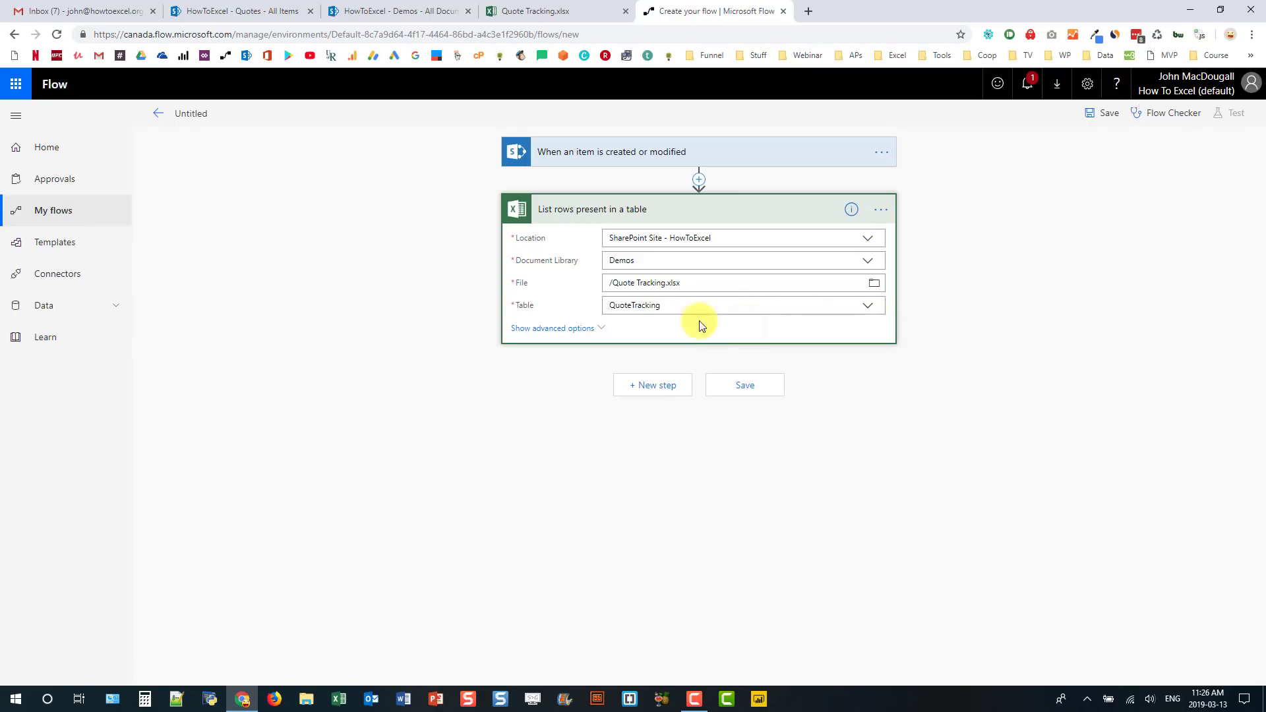
click(649, 386)
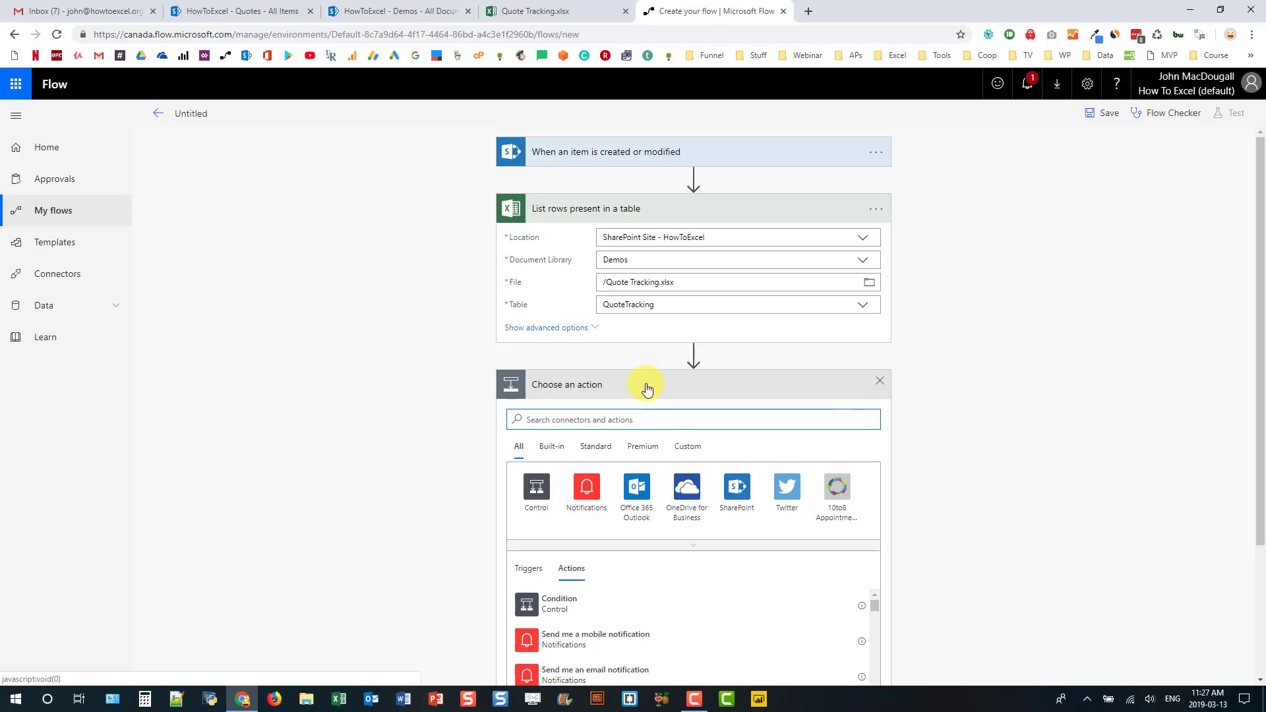
- Add a Filter array action over the listed rows' value
text(filter)
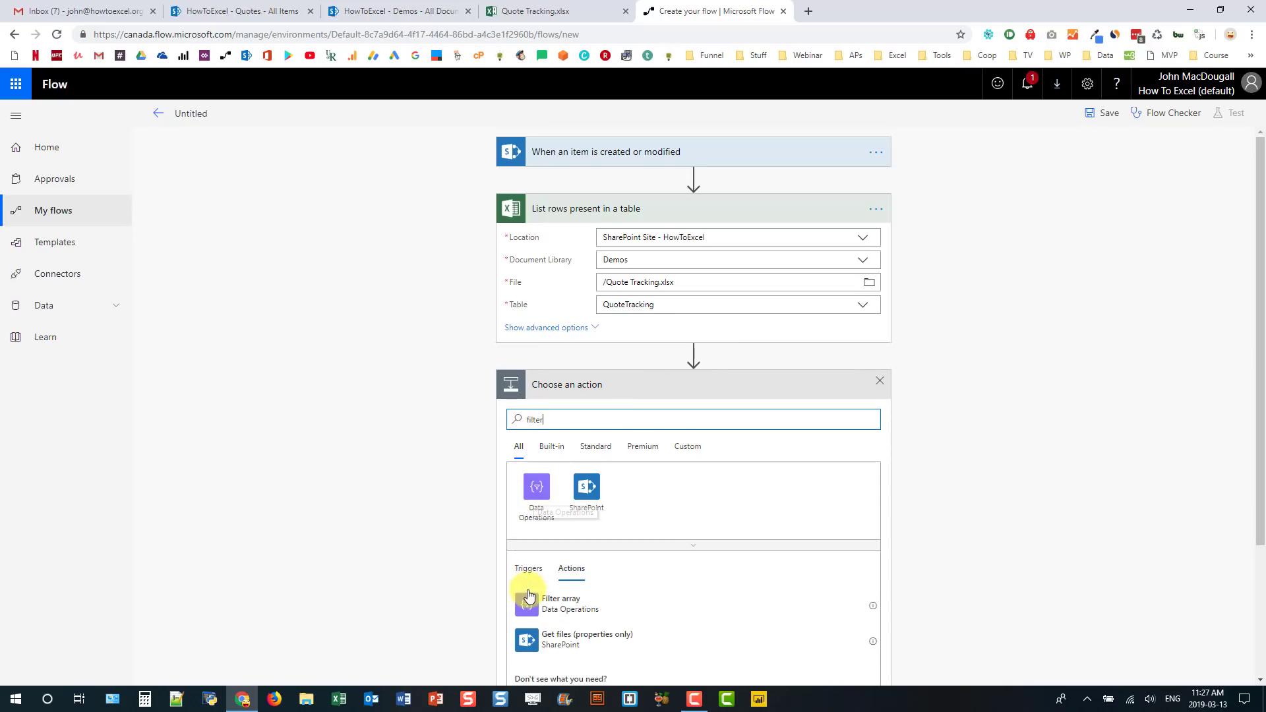
click(534, 605)
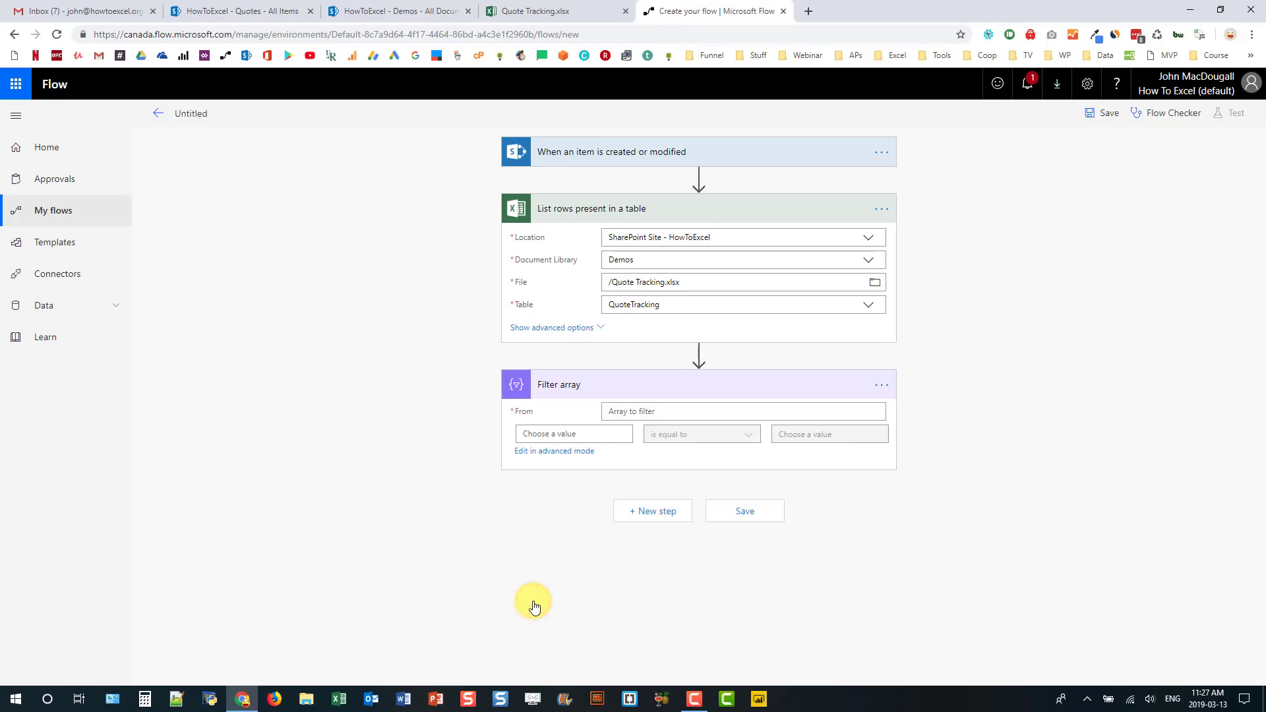
click(640, 412)
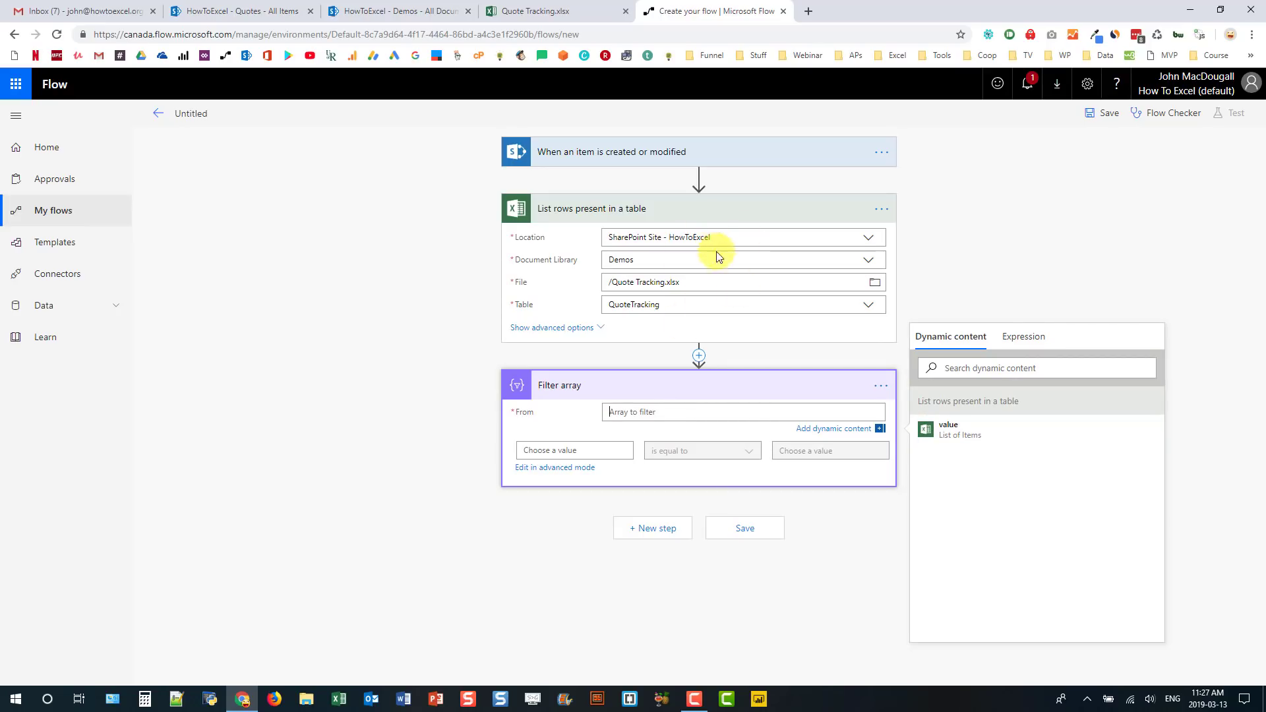
click(954, 433)
- Set the filter condition to Quote ID is equal to the SharePoint item's ID
click(580, 454)
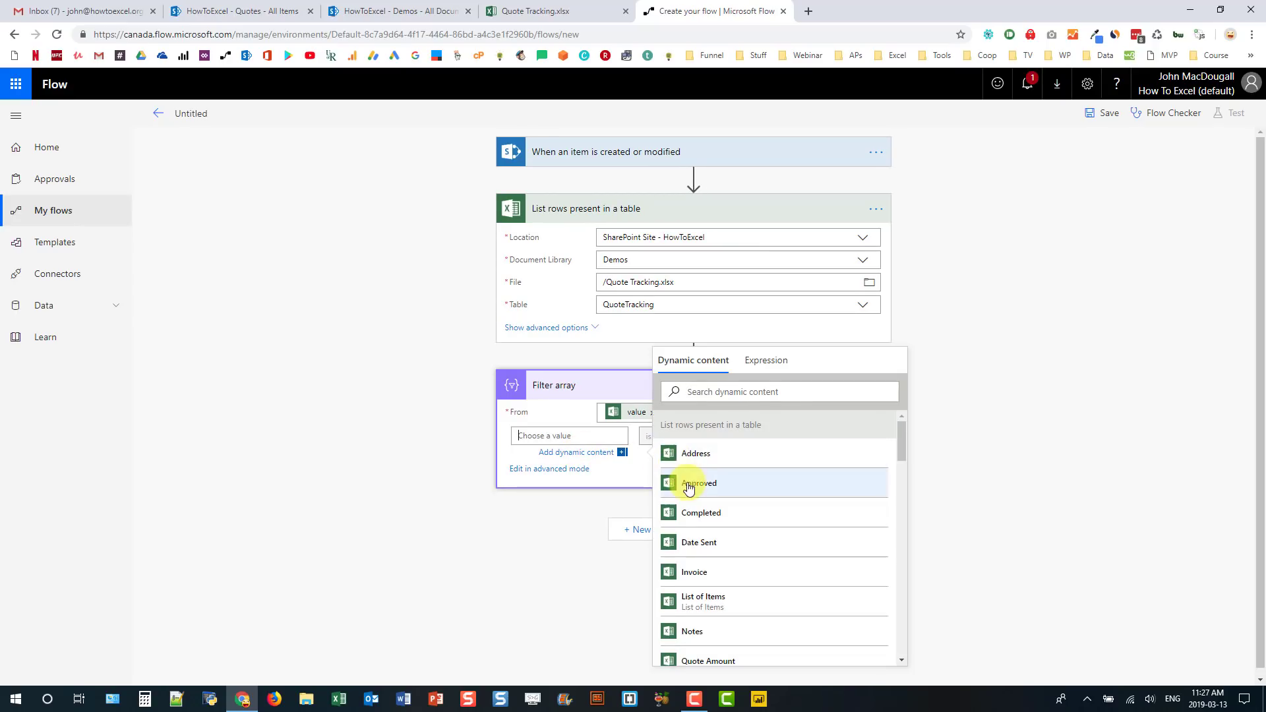
scroll(688, 482, down, 4)
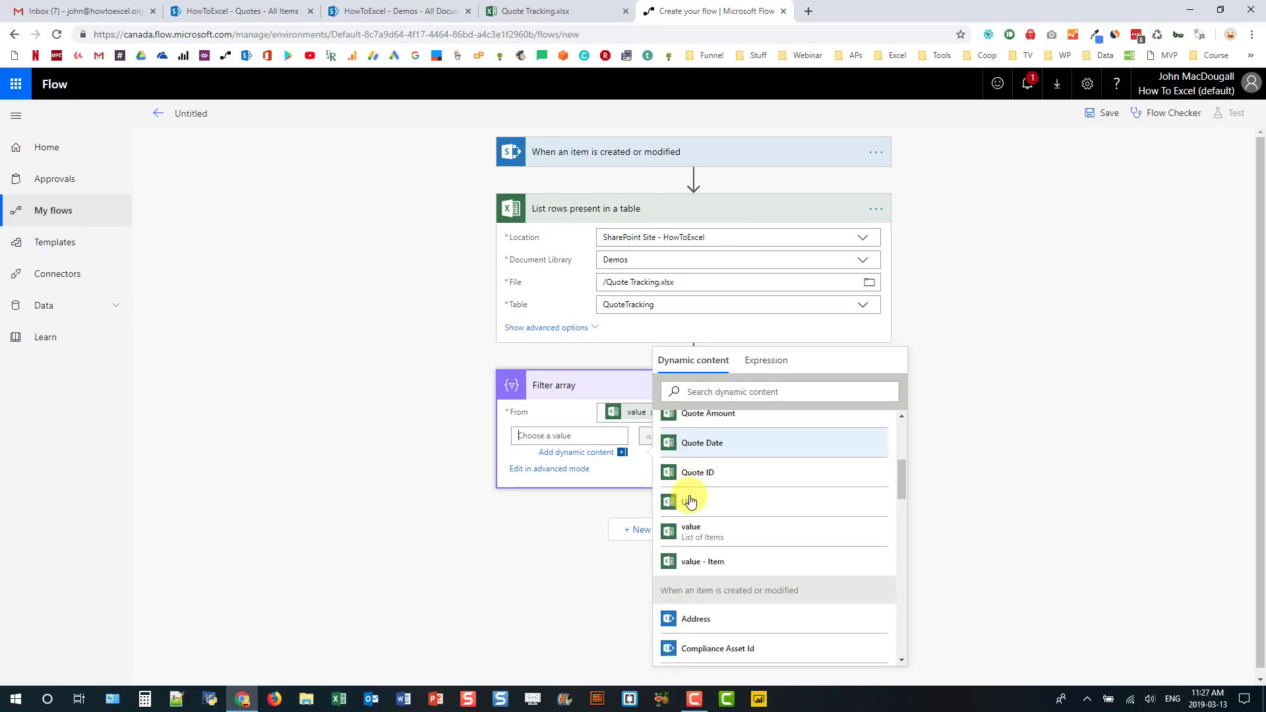
click(701, 459)
click(620, 476)
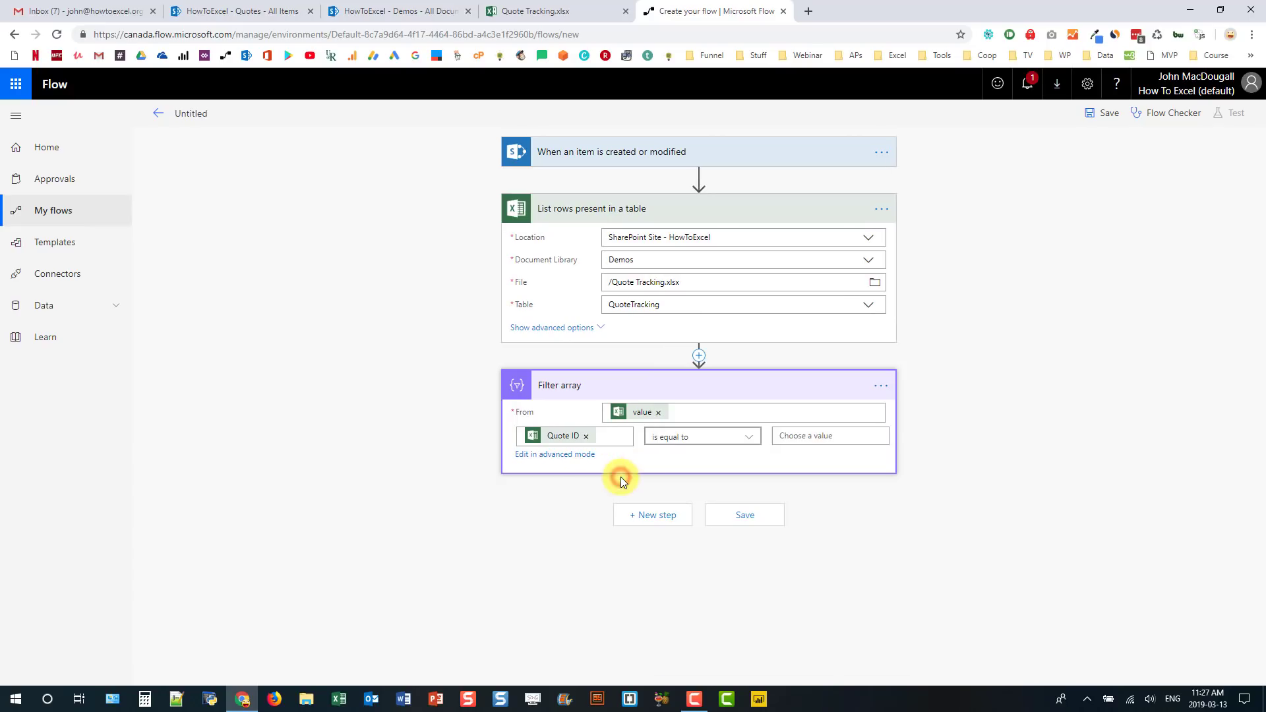
click(804, 440)
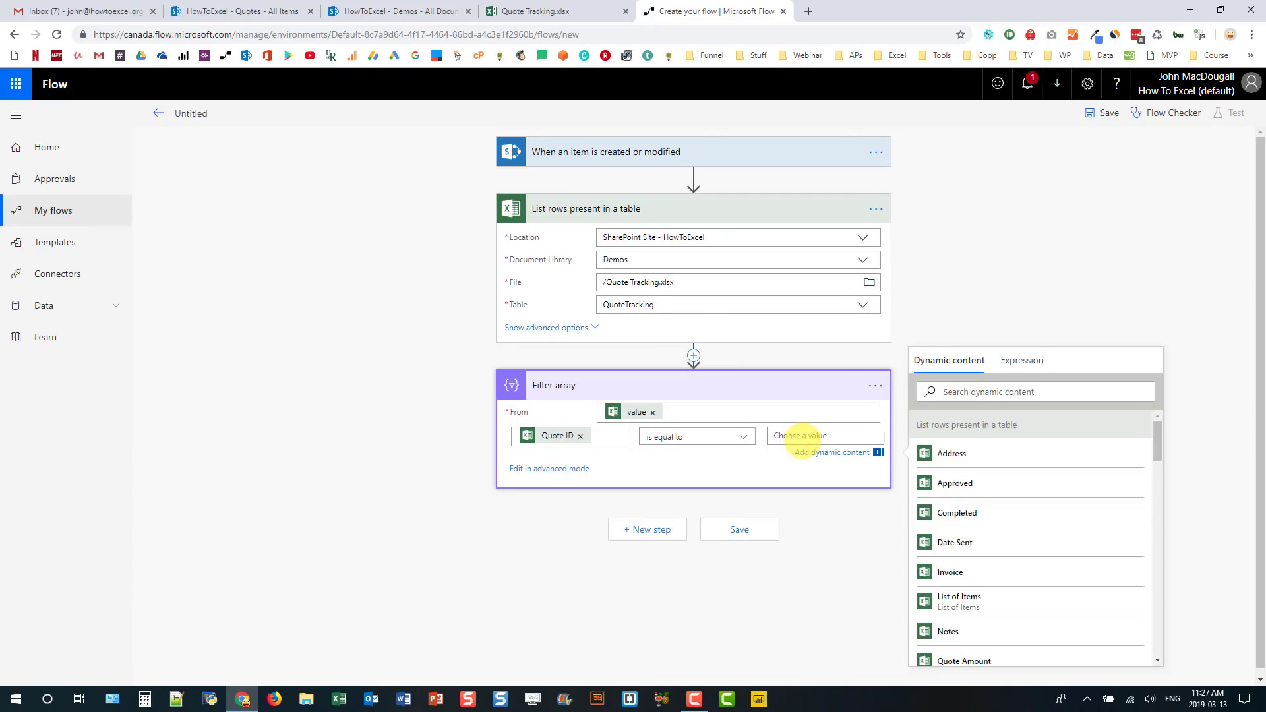
scroll(989, 468, down, 5)
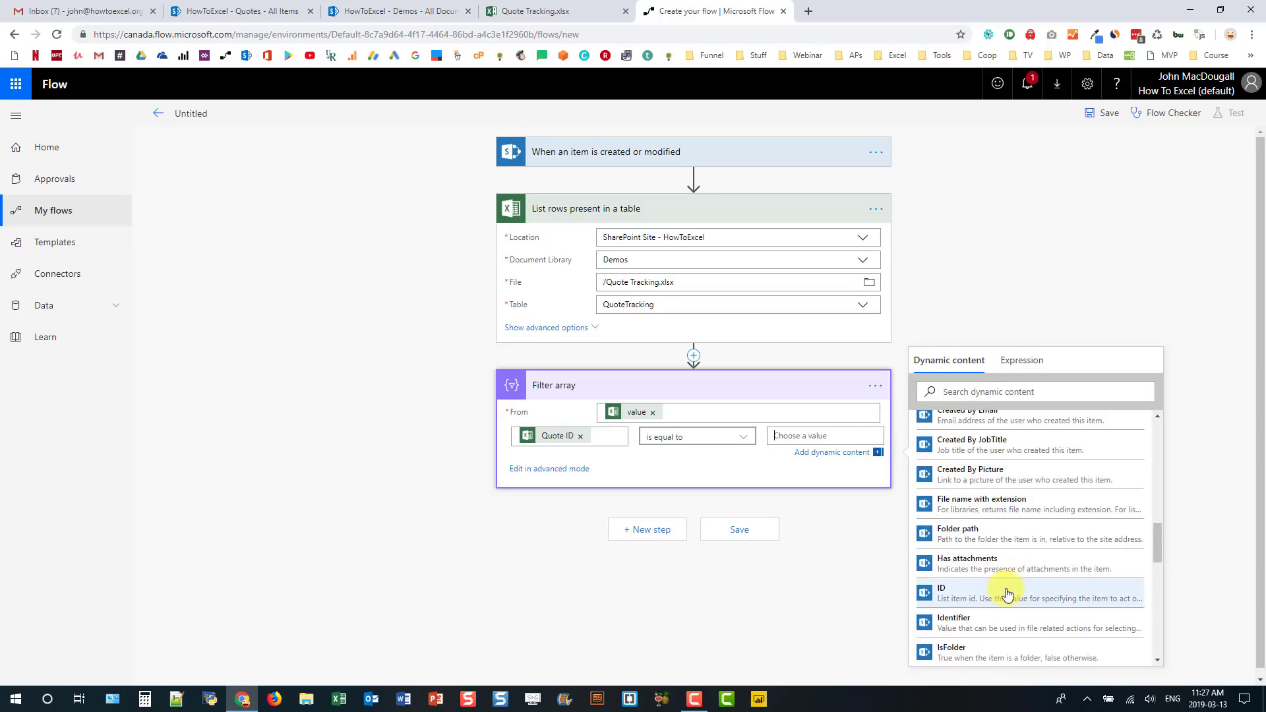
click(1007, 595)
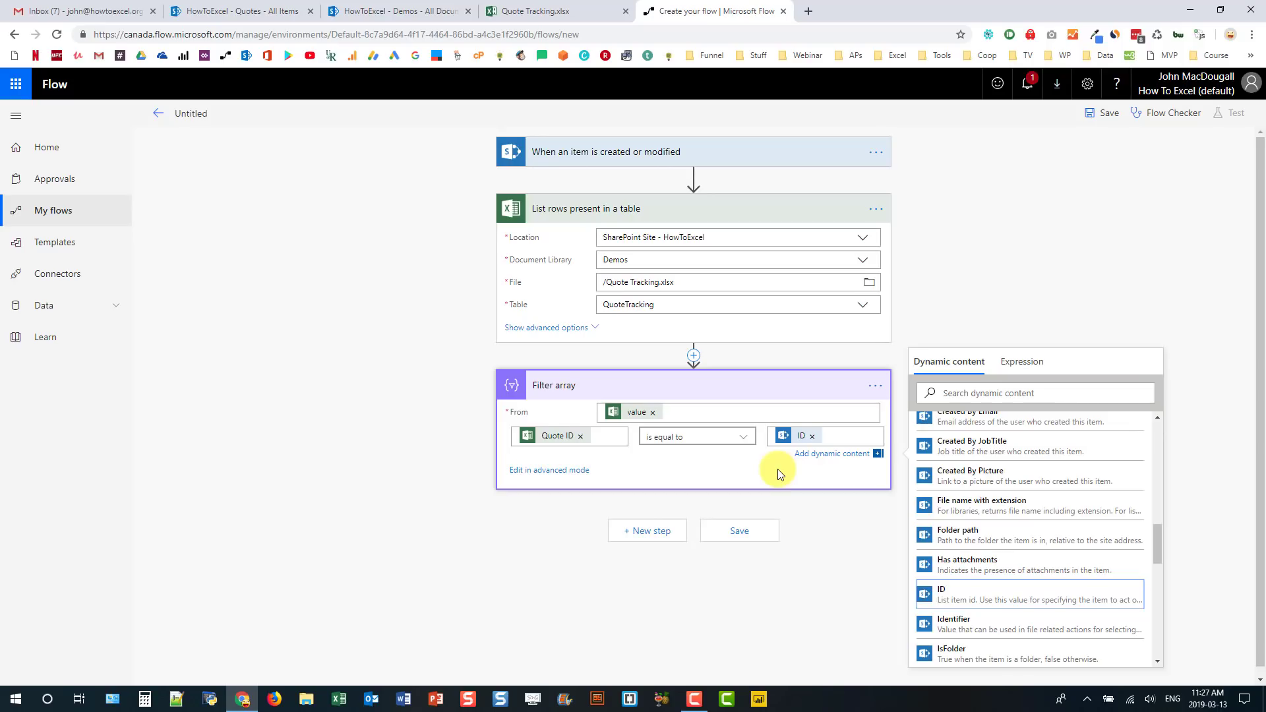
click(549, 10)
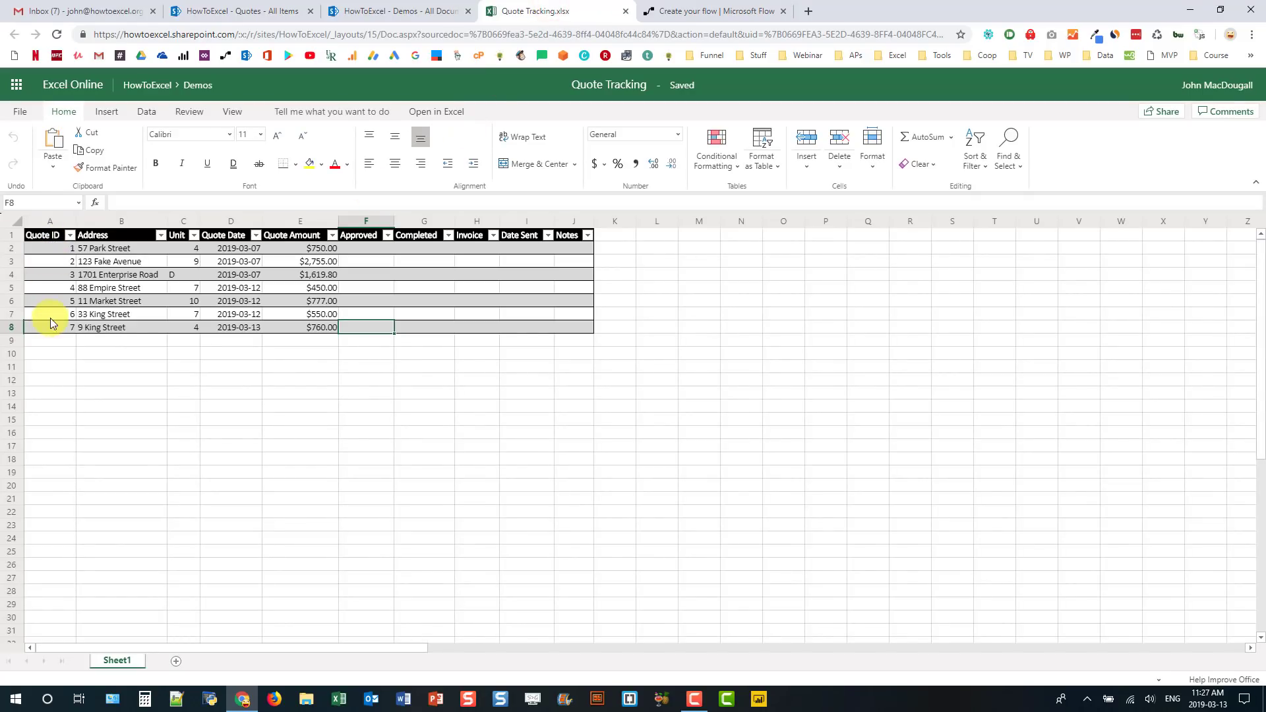
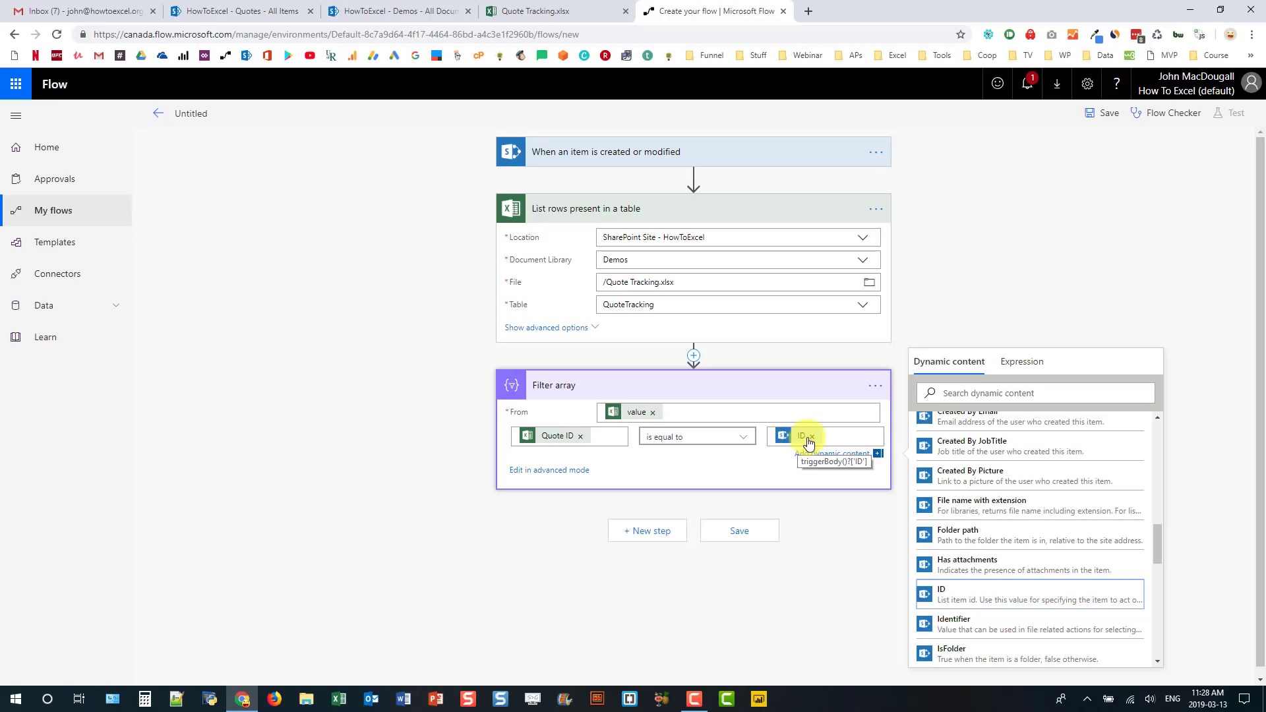
- Replace the Filter array's ID comparison value with the expression string(triggerBody()?['ID'])
click(812, 436)
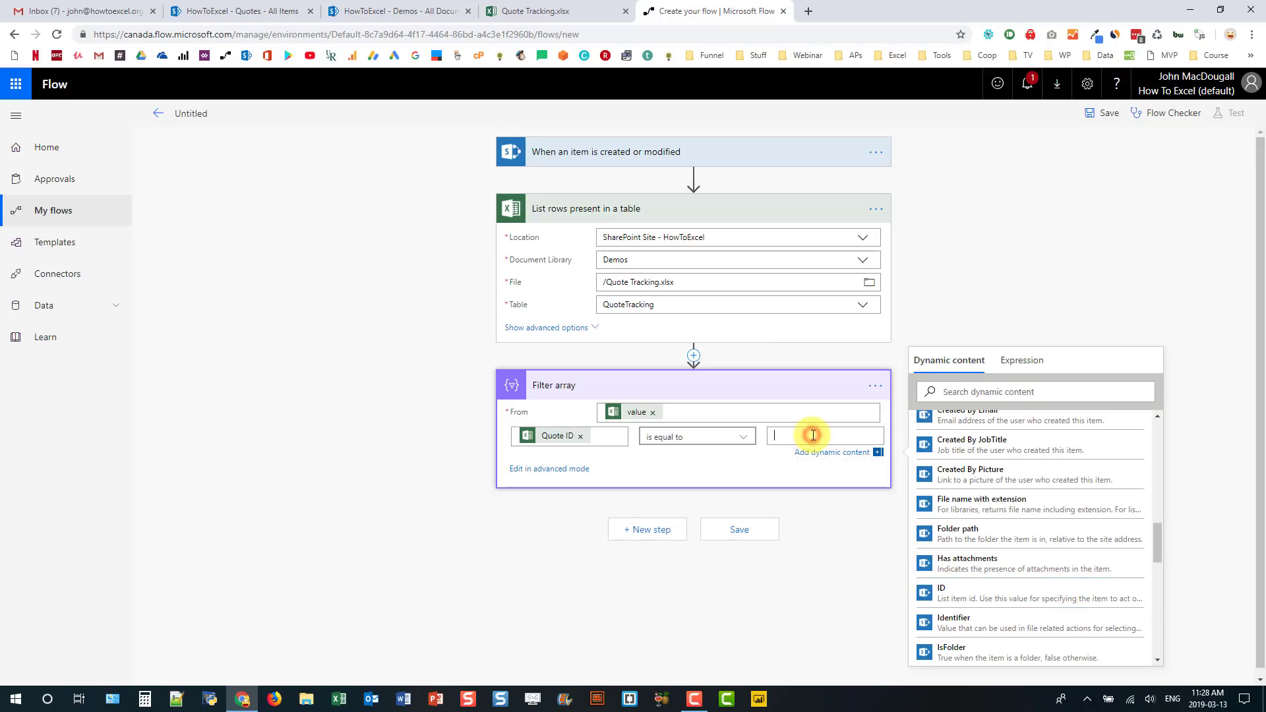
click(1022, 371)
click(981, 390)
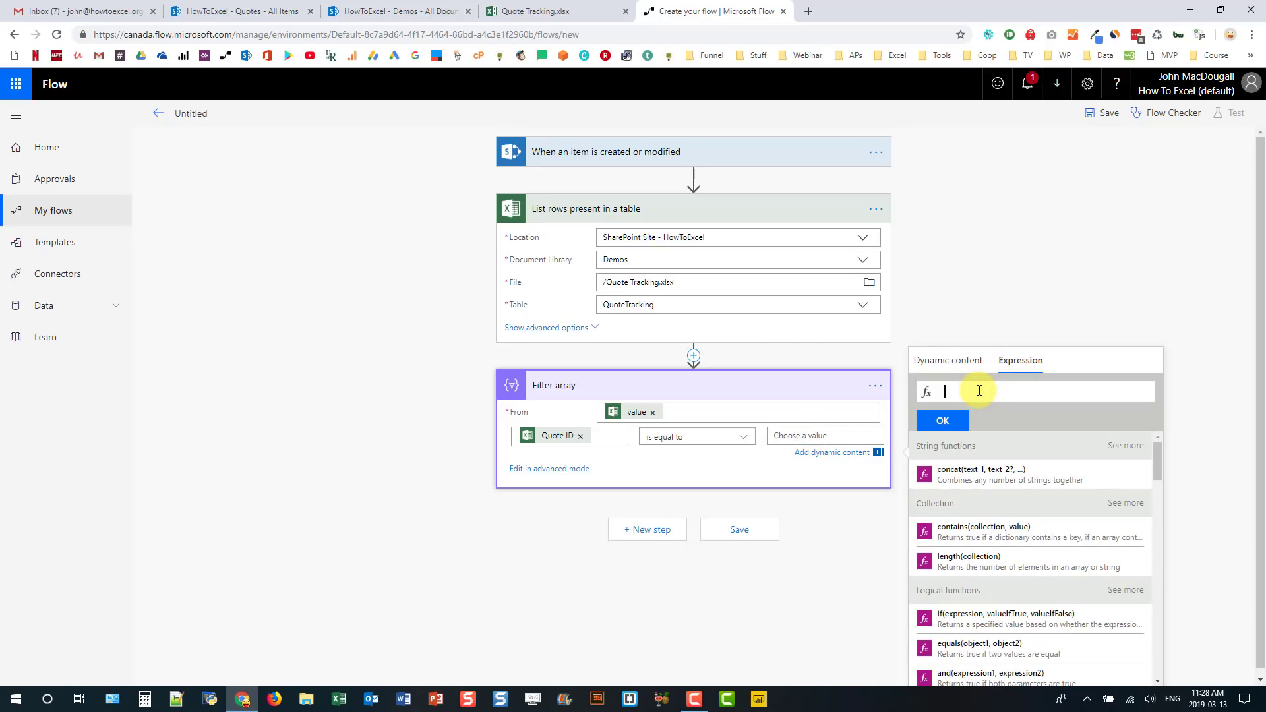
text(strin)
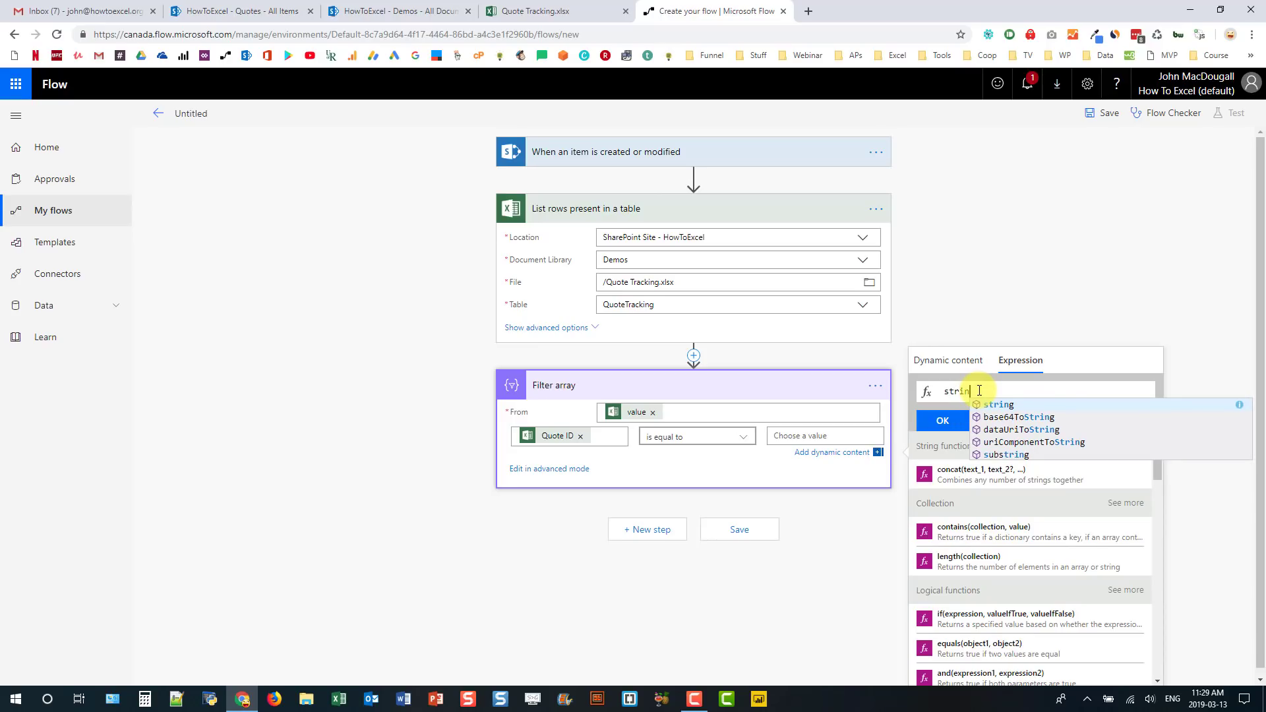
key(Return)
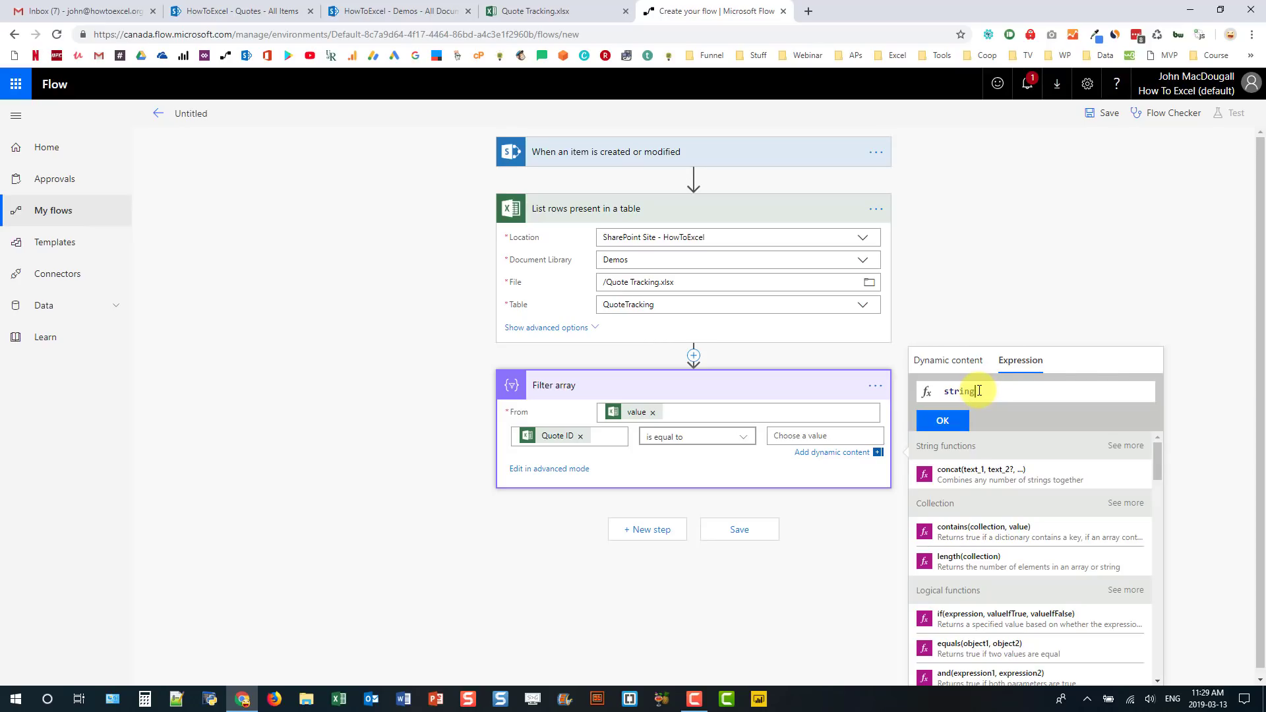
text(()
text(trig)
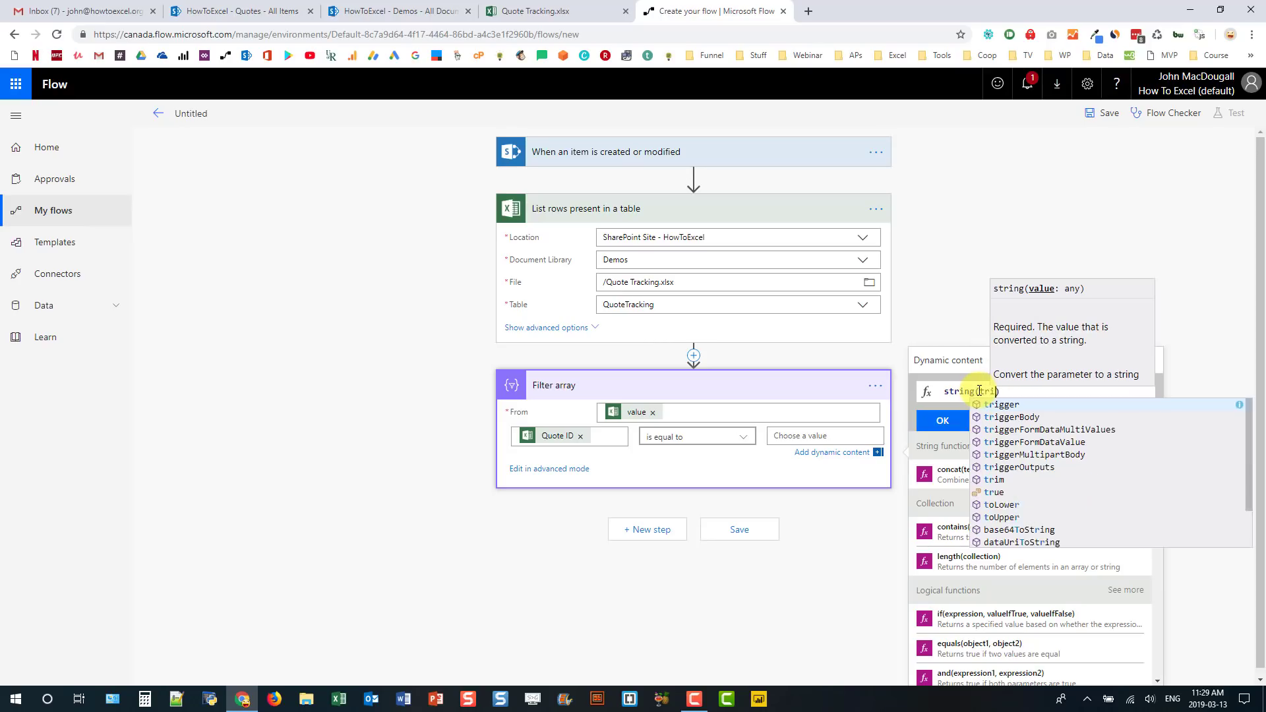
key(Return)
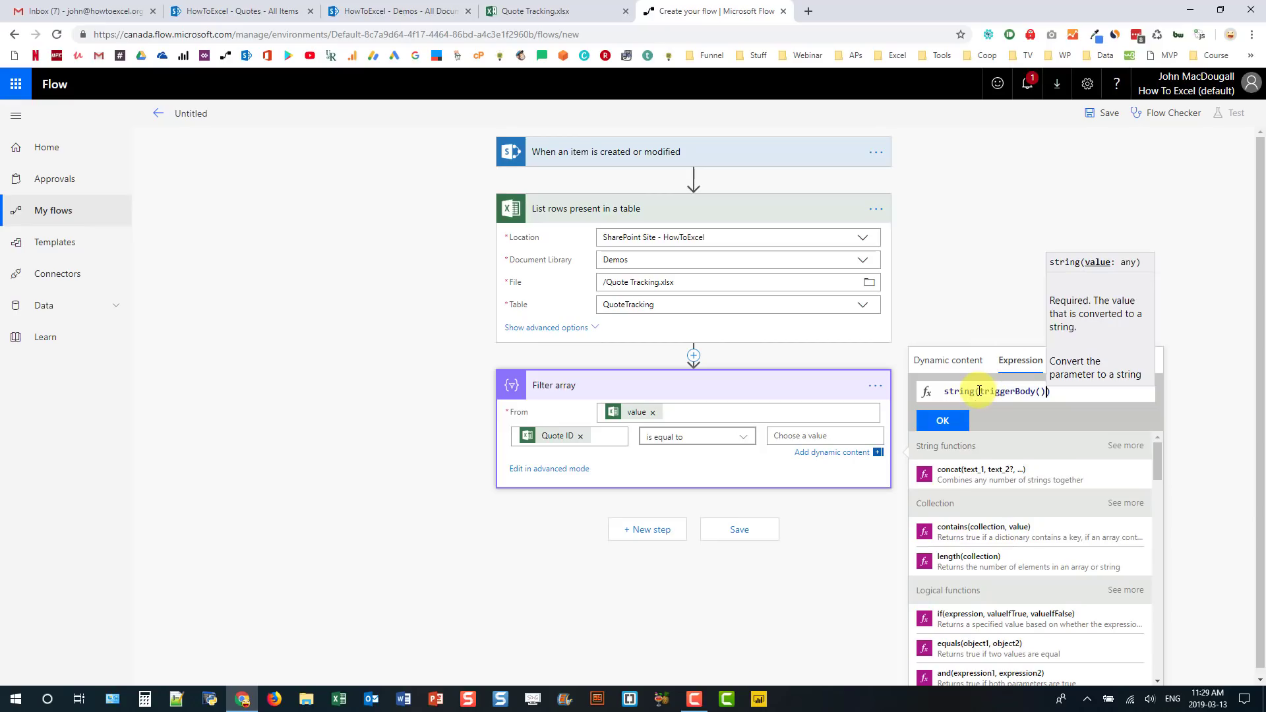
text(?[)
text('I)
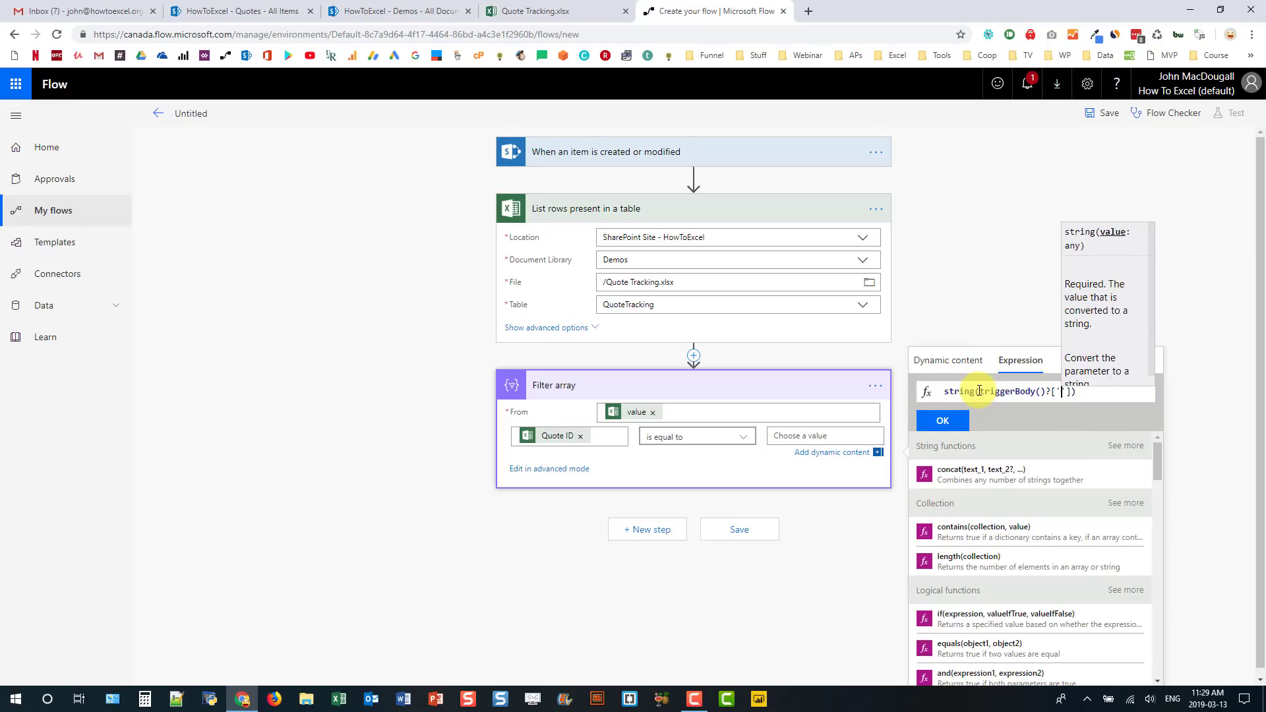
text(D)
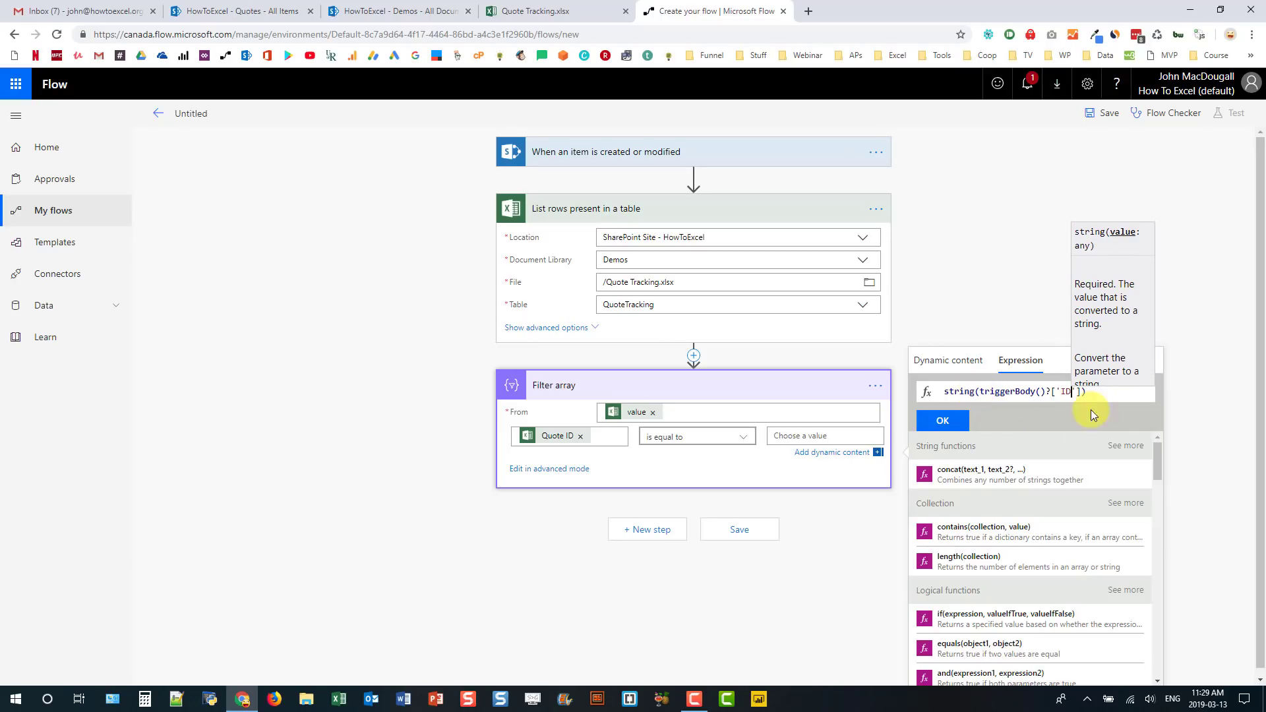
drag(1100, 394, 928, 391)
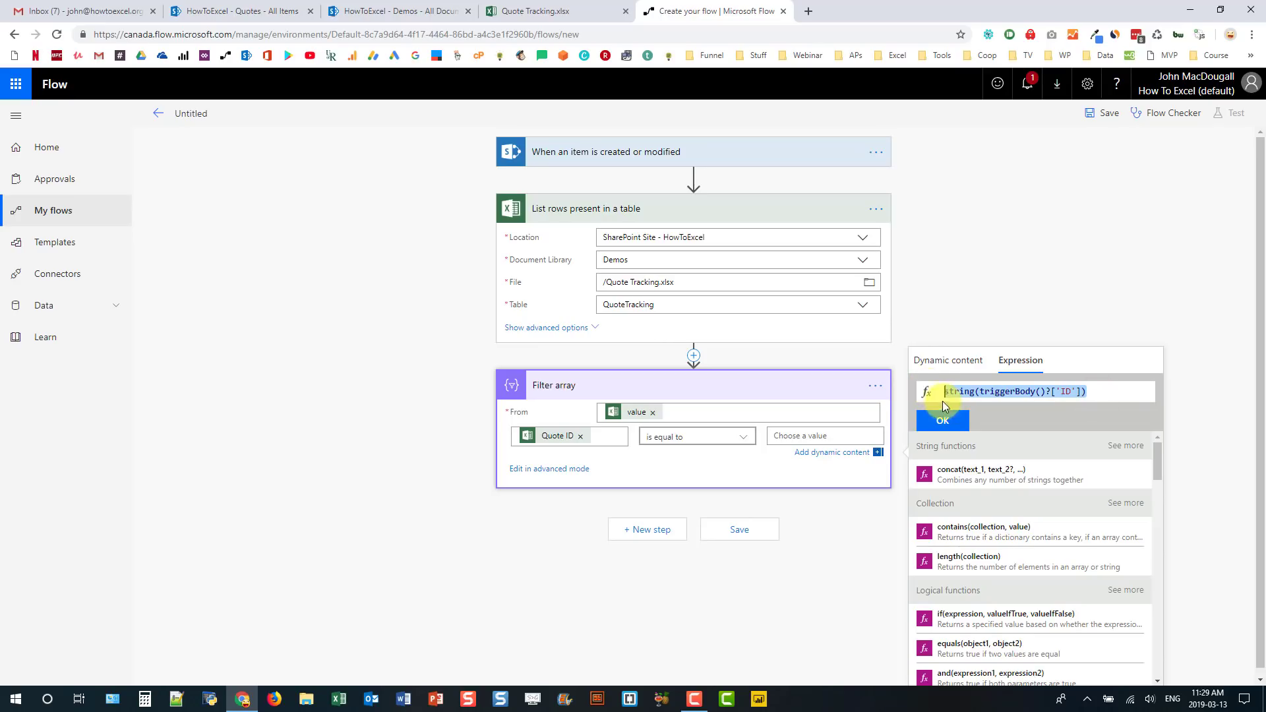
click(944, 421)
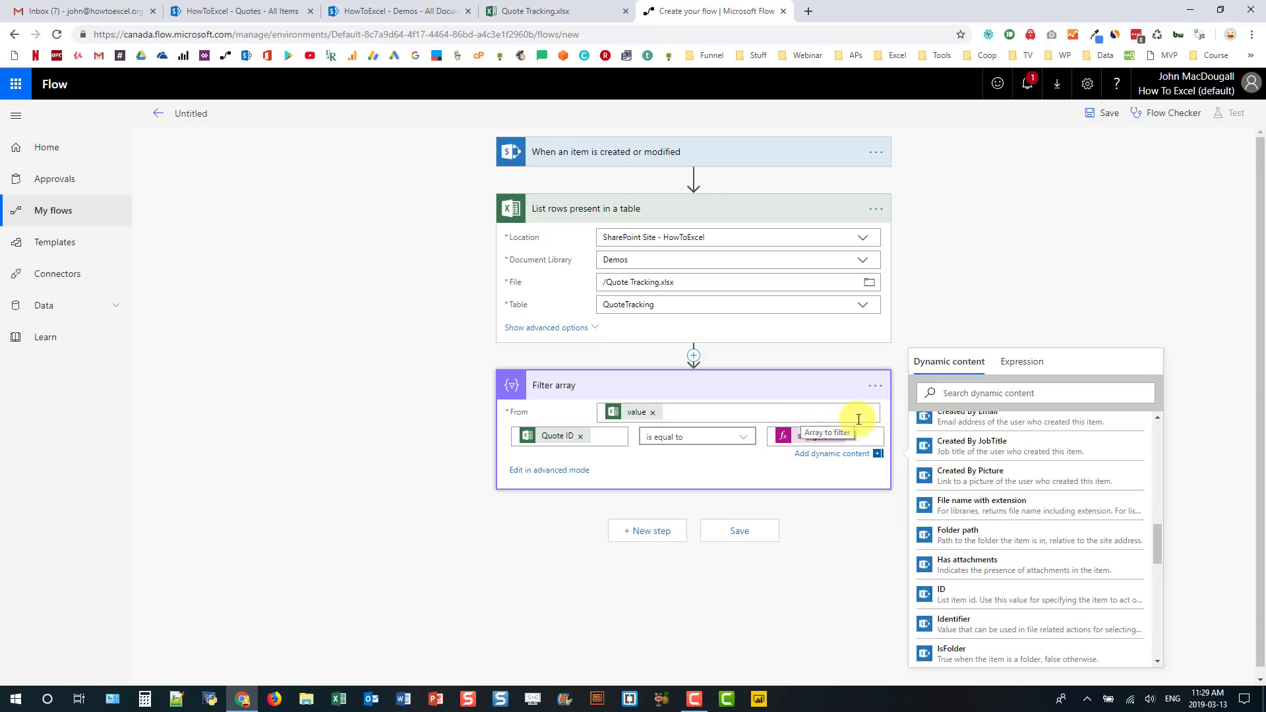
click(778, 470)
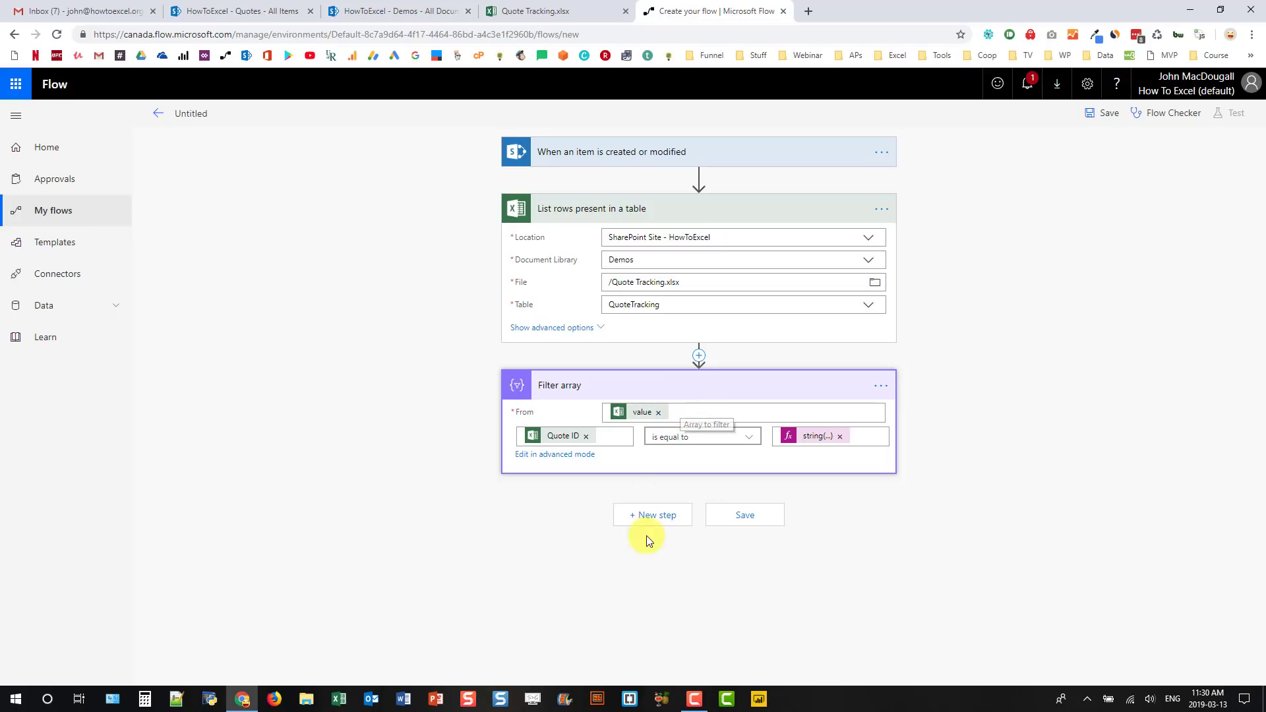
- Add a Condition action after Filter array by searching for 'cond'
click(655, 514)
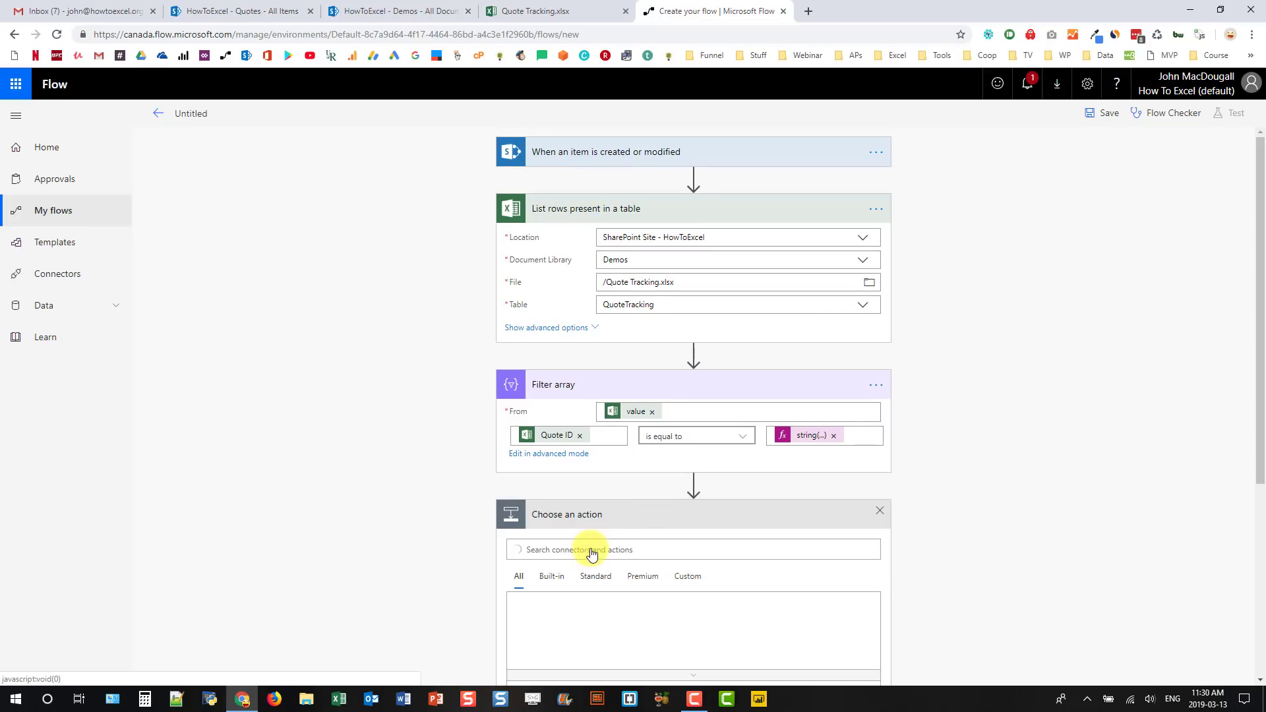
click(589, 549)
text(condi)
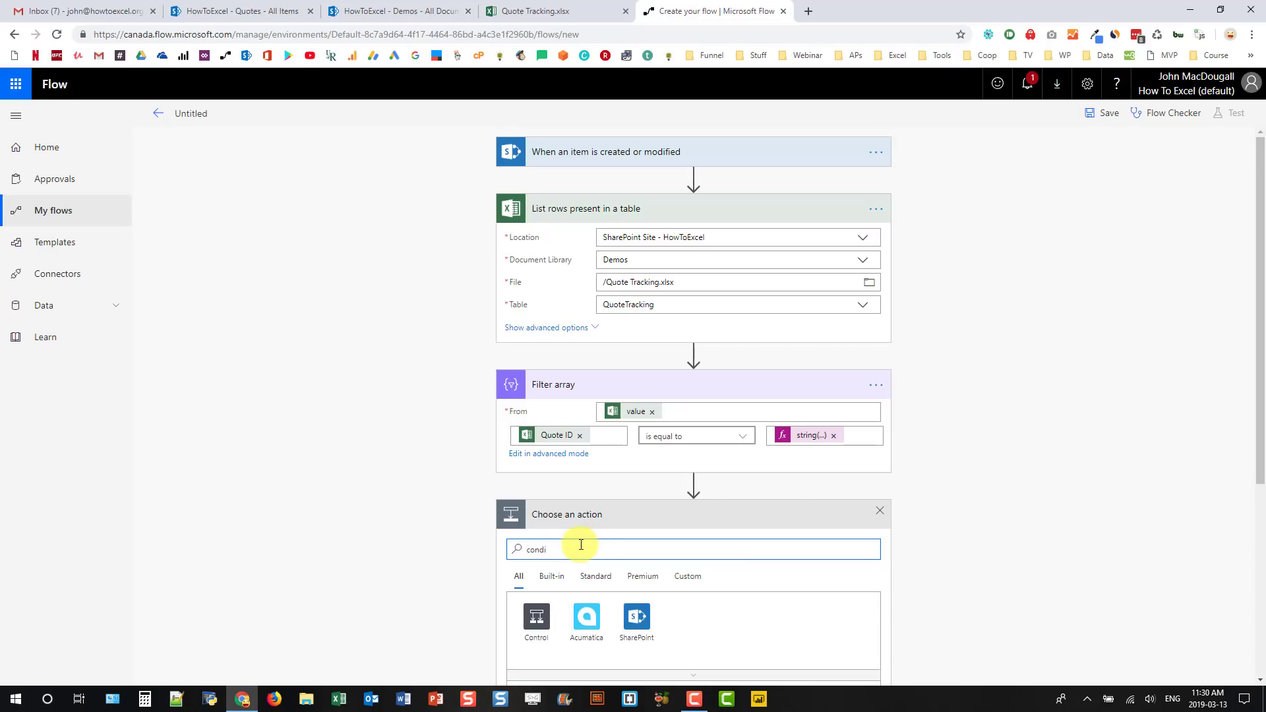
scroll(535, 614, down, 5)
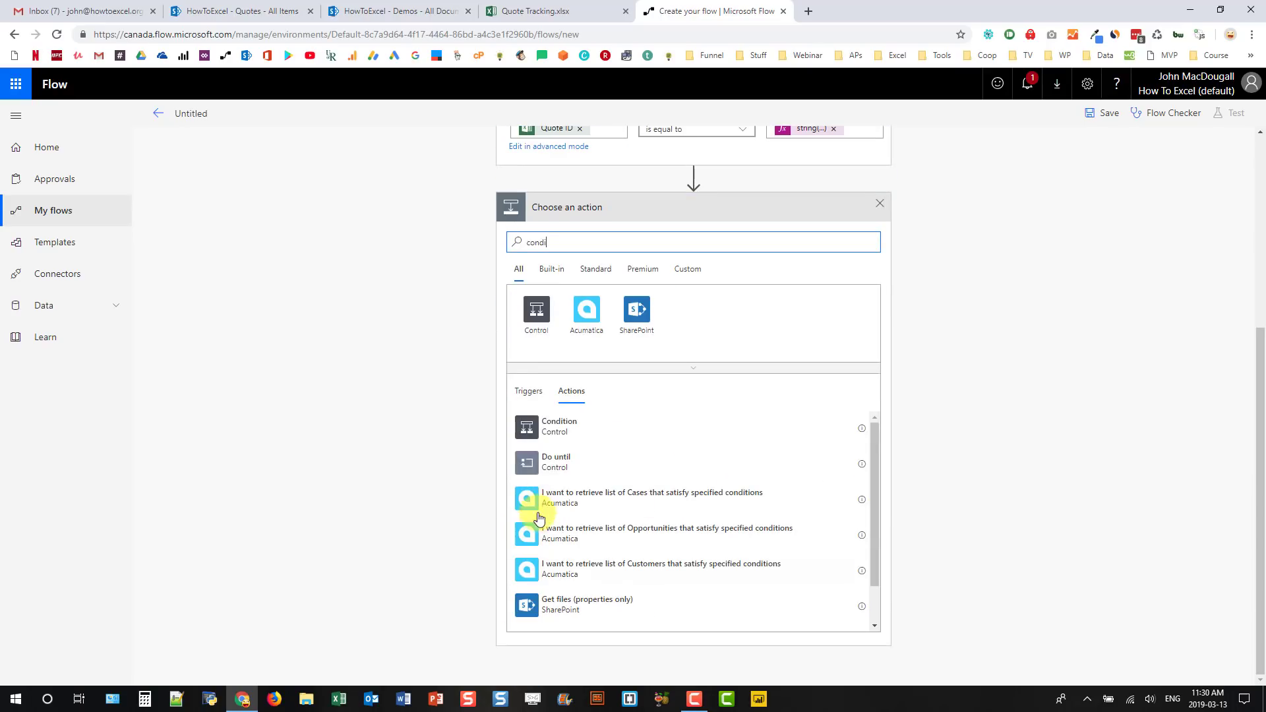
click(556, 430)
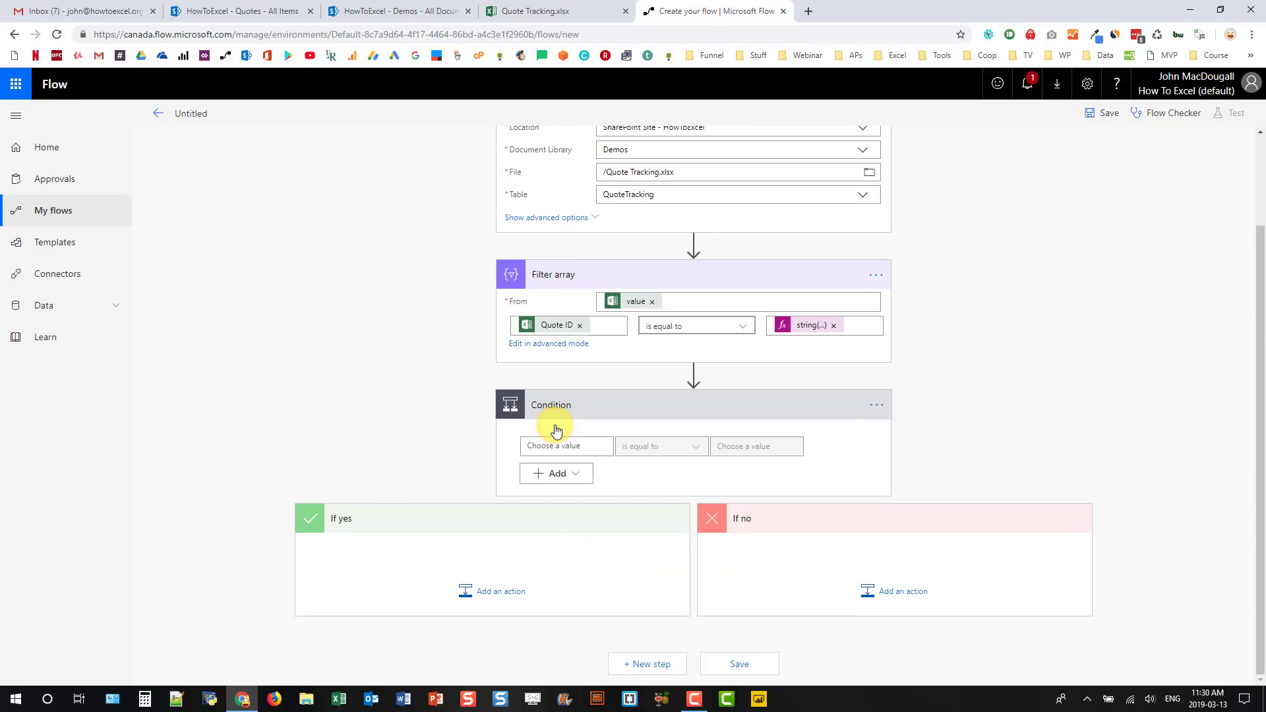
- Set the Condition's first value to the expression empty(body('Filter_array'))
click(547, 446)
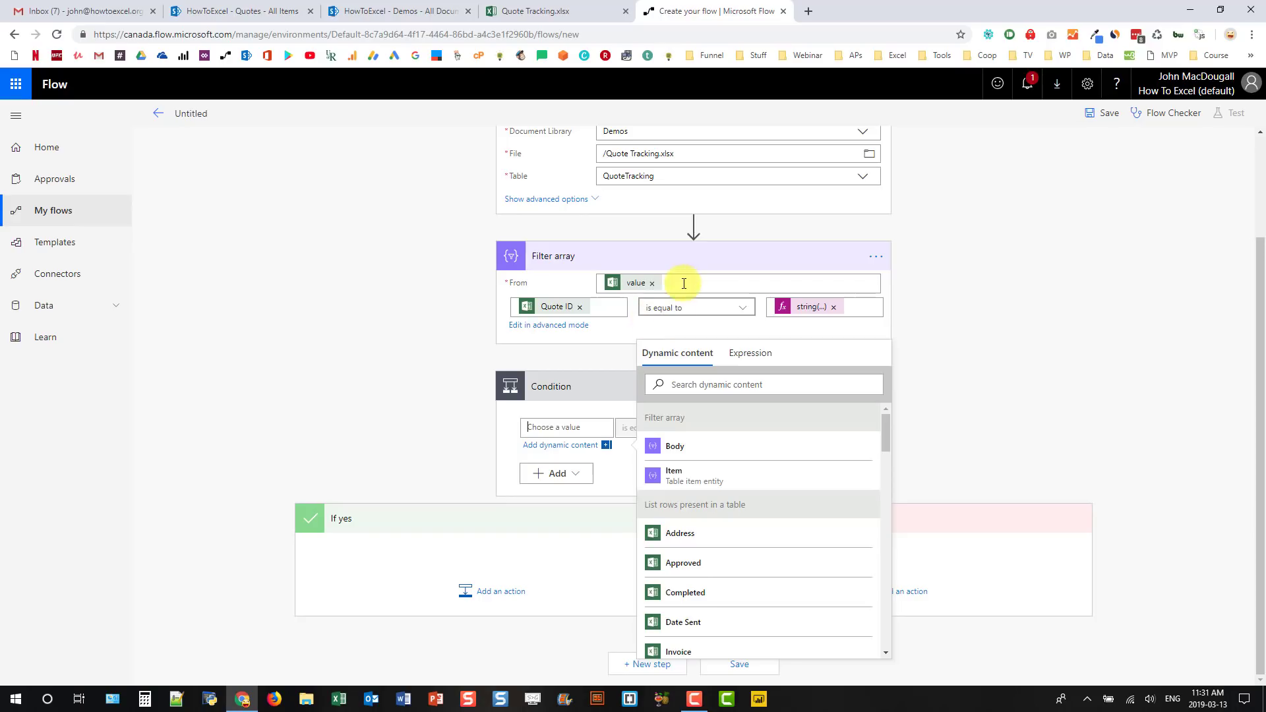
click(671, 446)
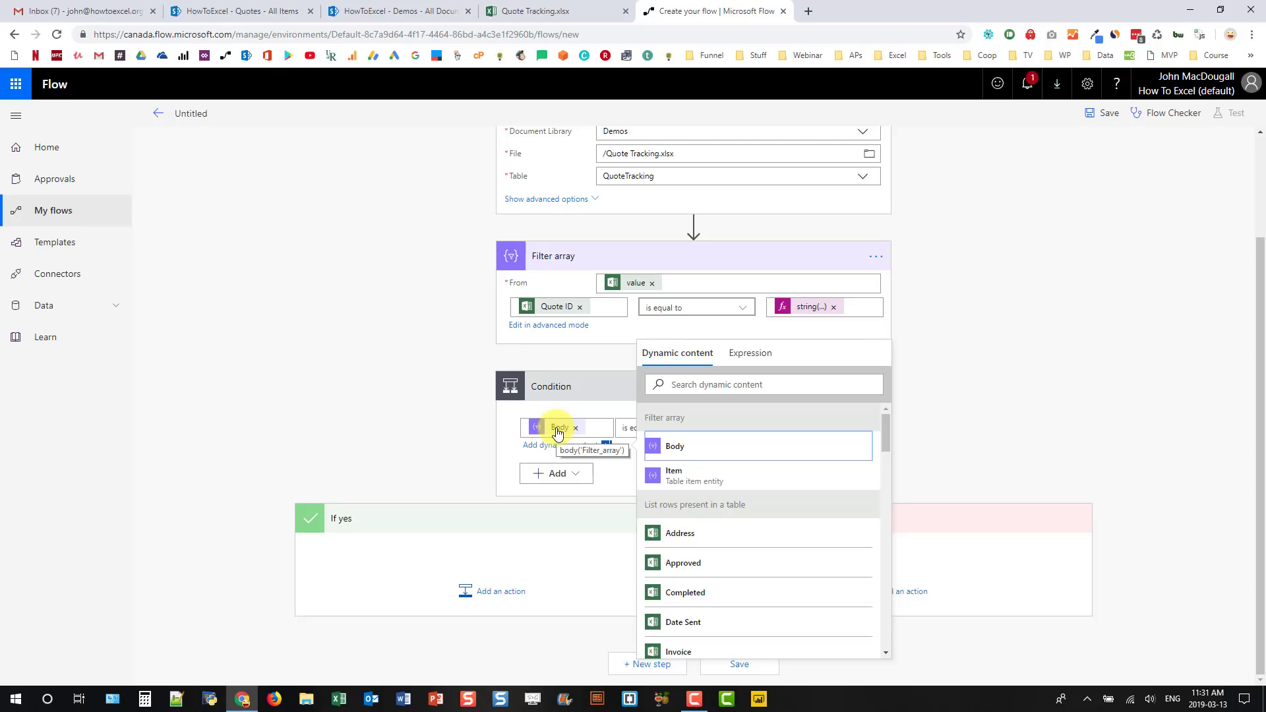
click(575, 427)
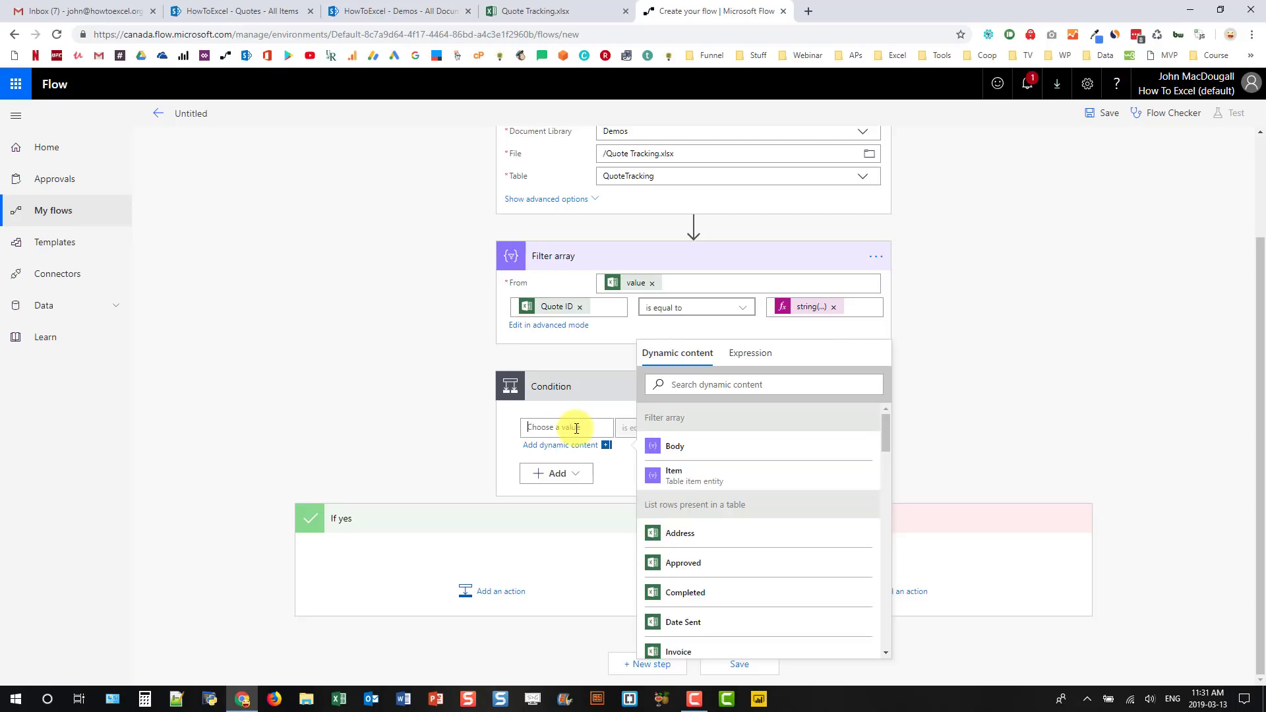
click(751, 356)
click(696, 384)
text(empty)
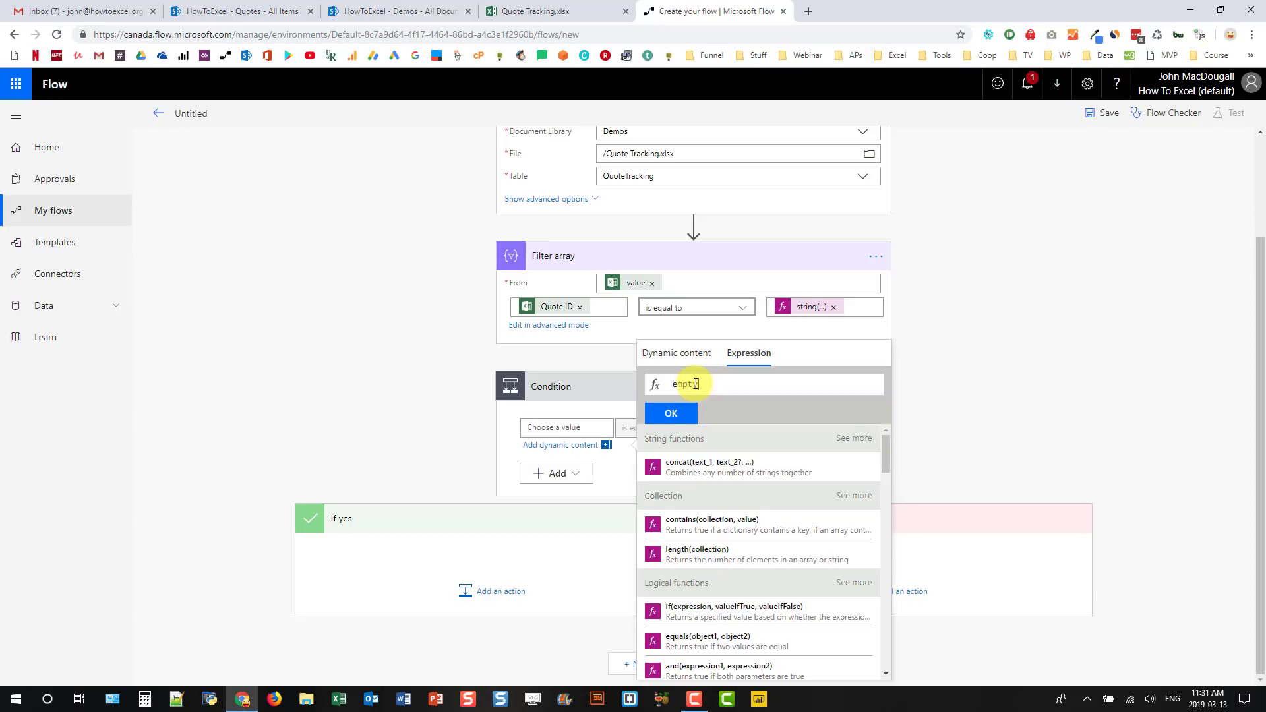
text(()
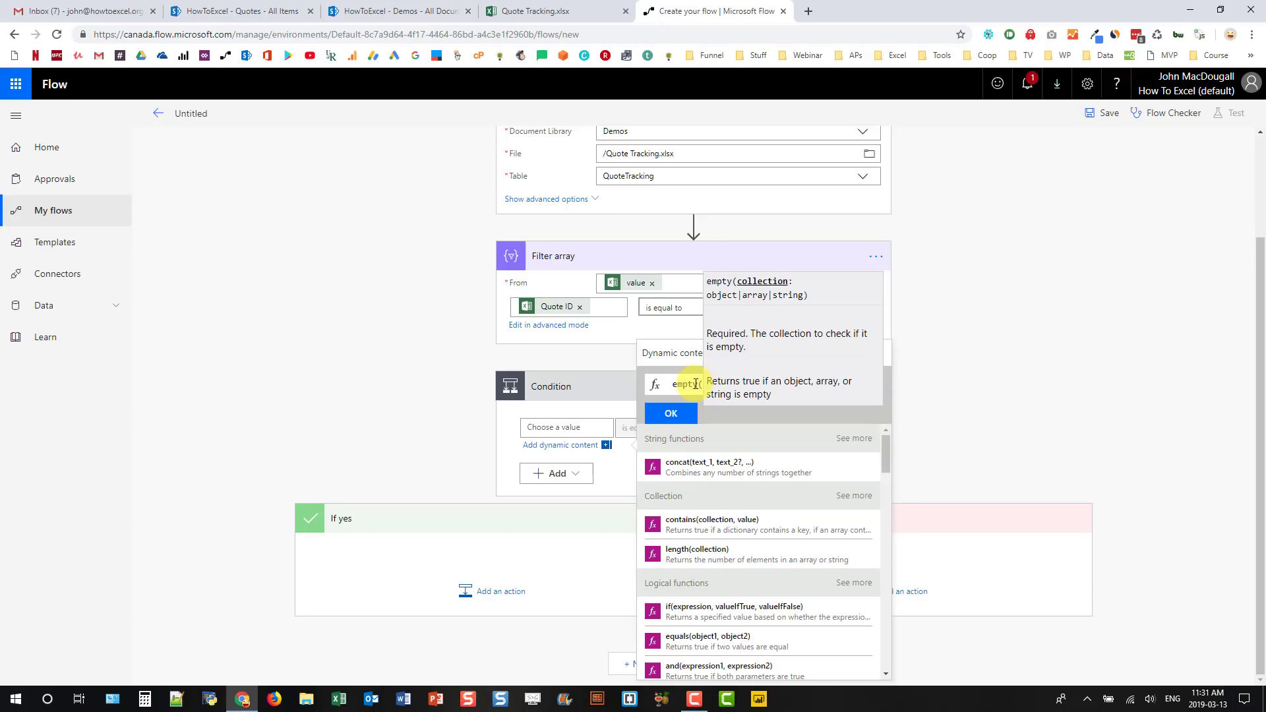
text(body)
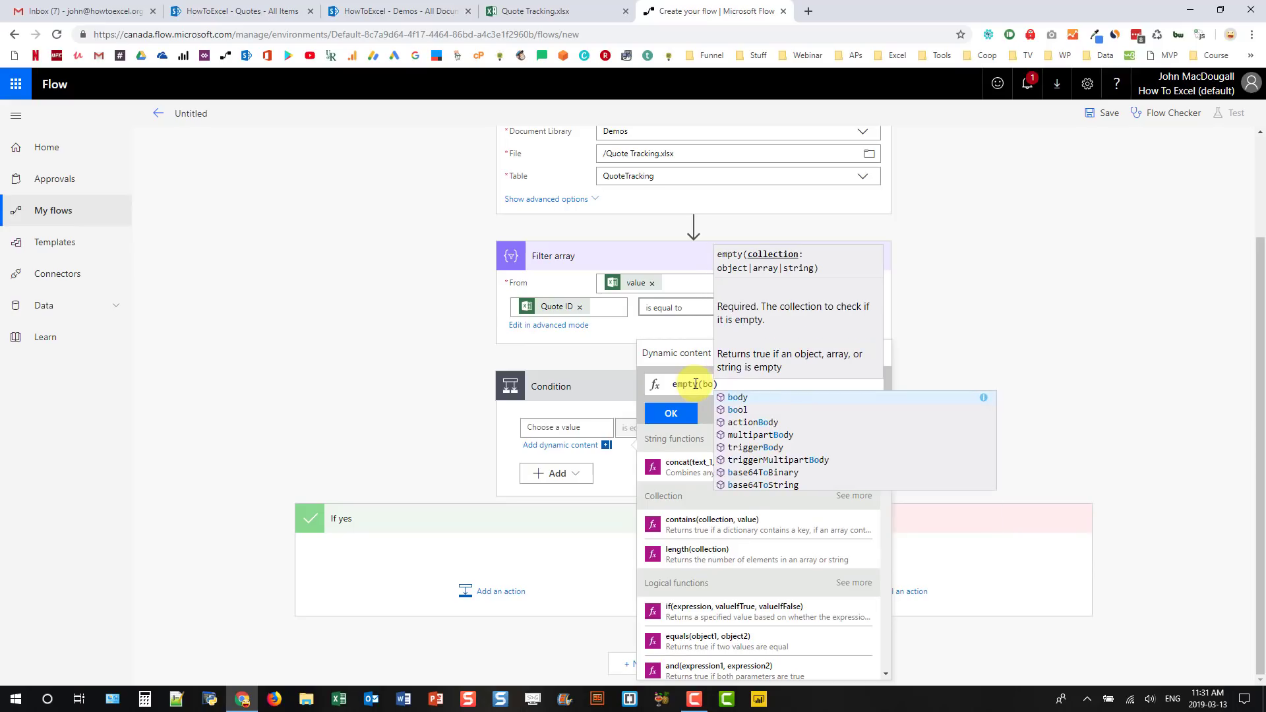
text(()
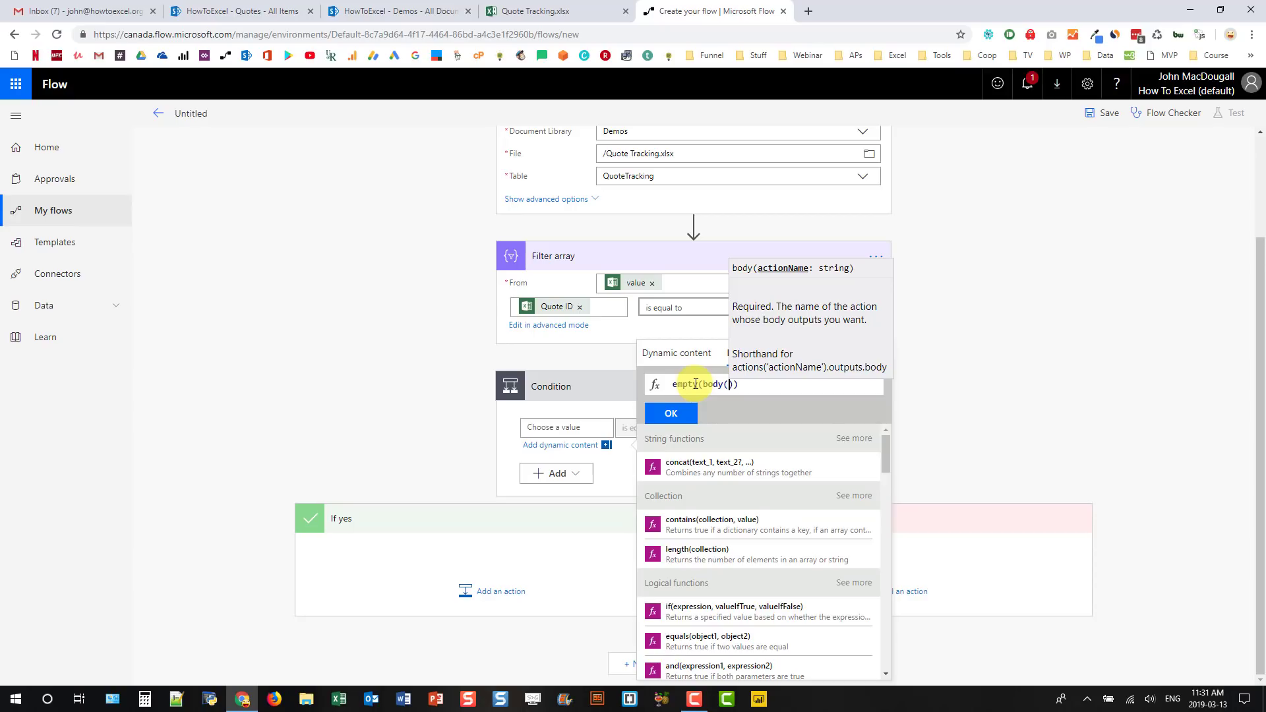
text('Fil)
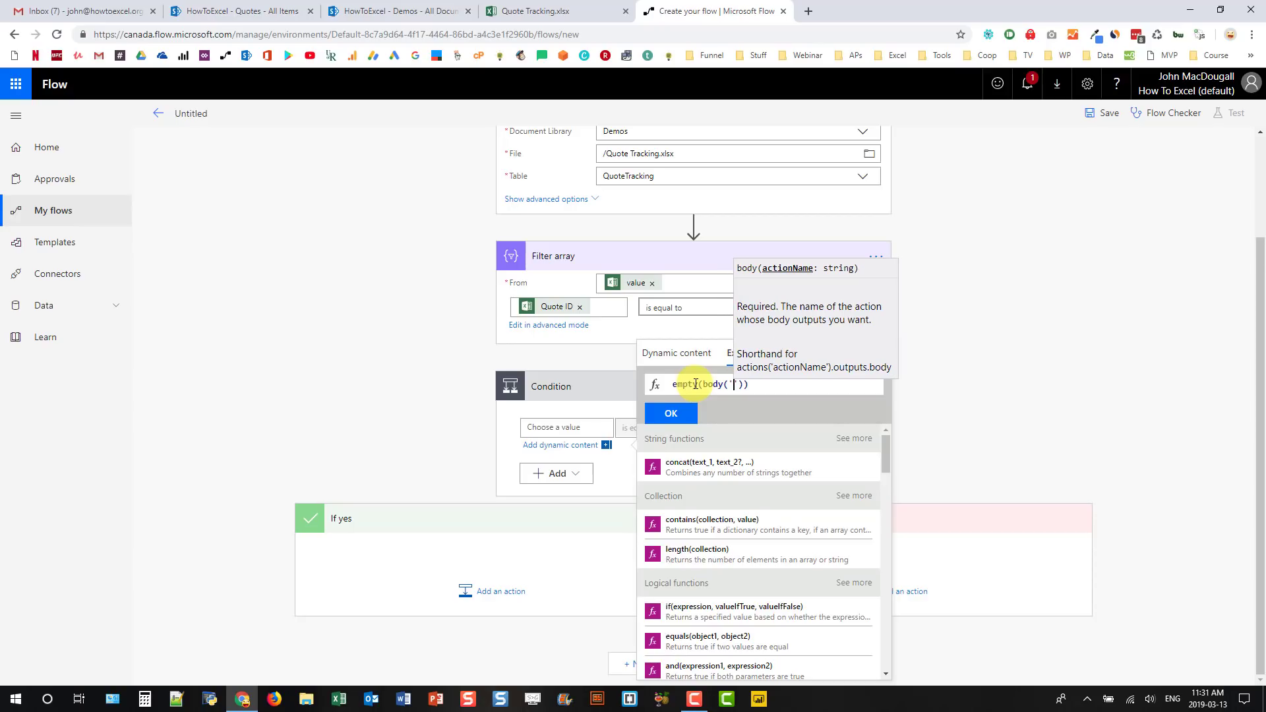
text(ter_arra)
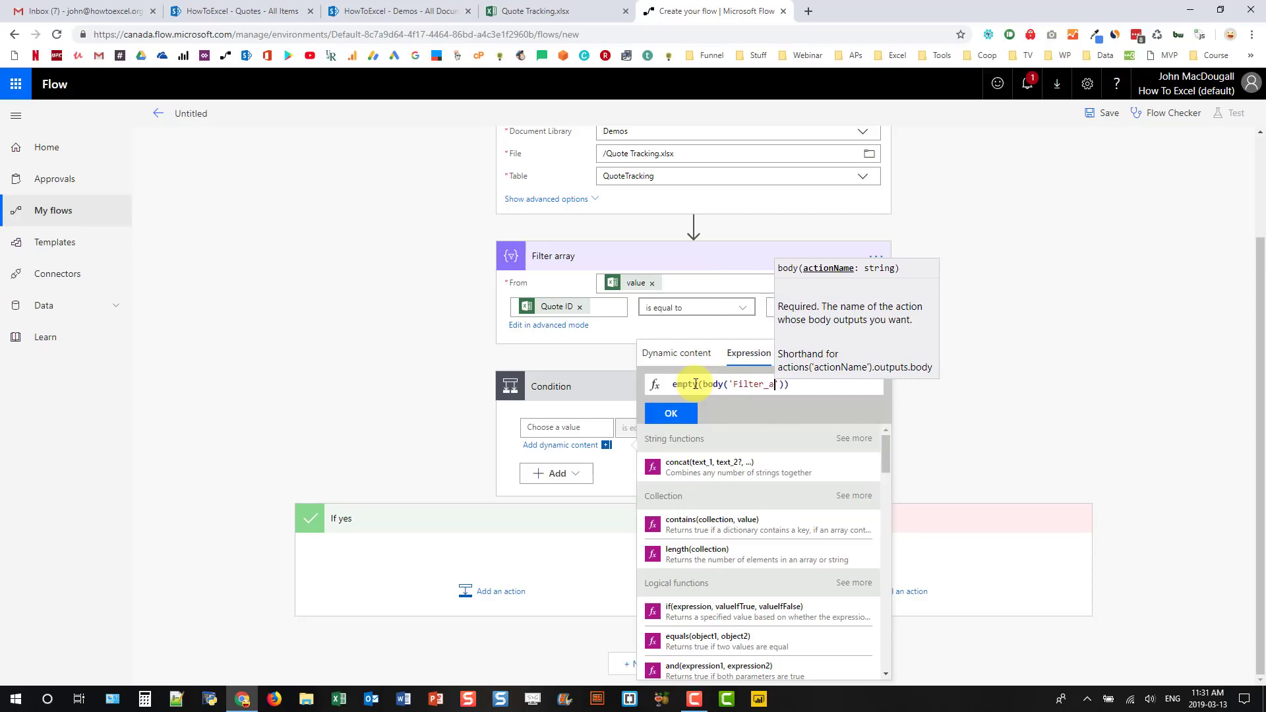
text(y)
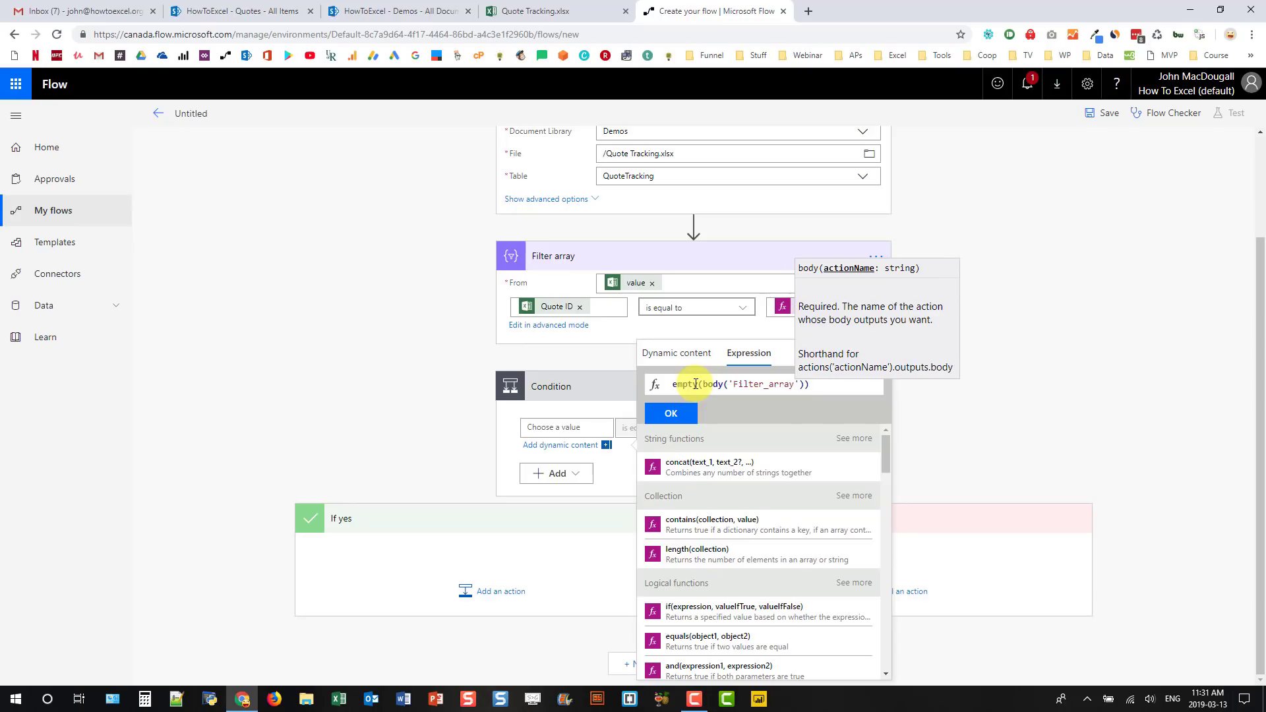
click(823, 389)
drag(823, 389, 663, 386)
click(682, 422)
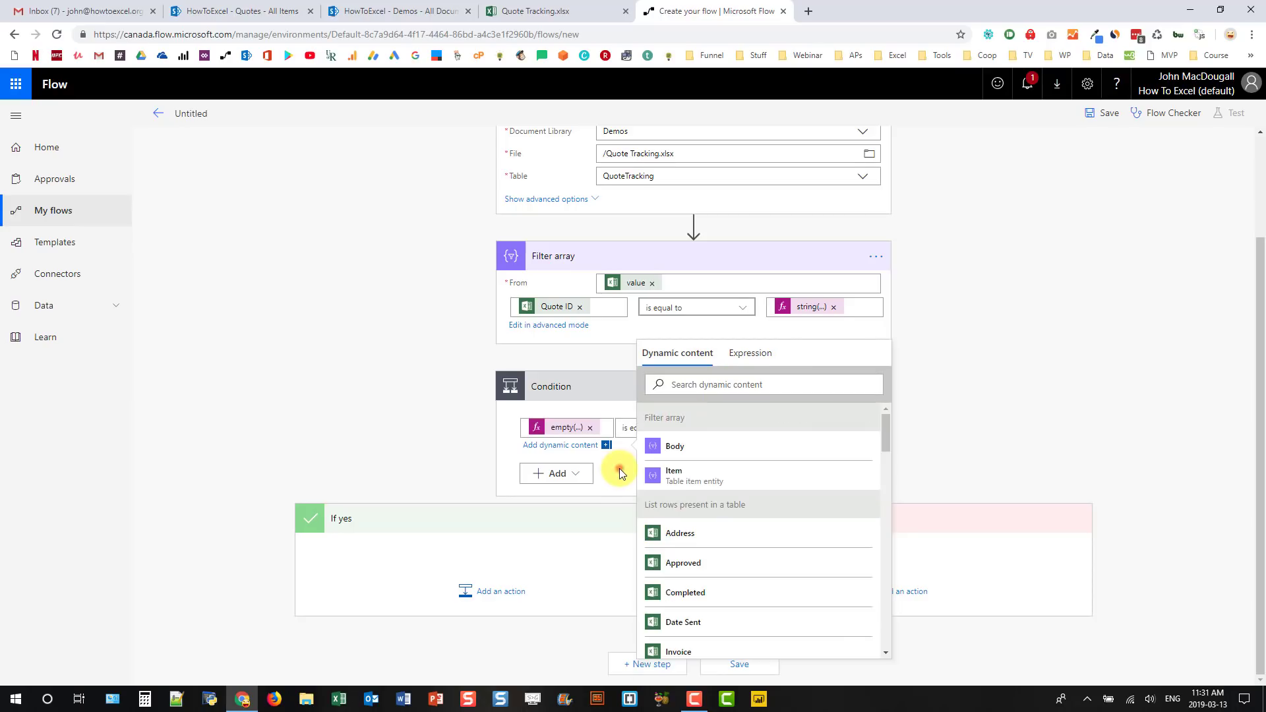
click(620, 468)
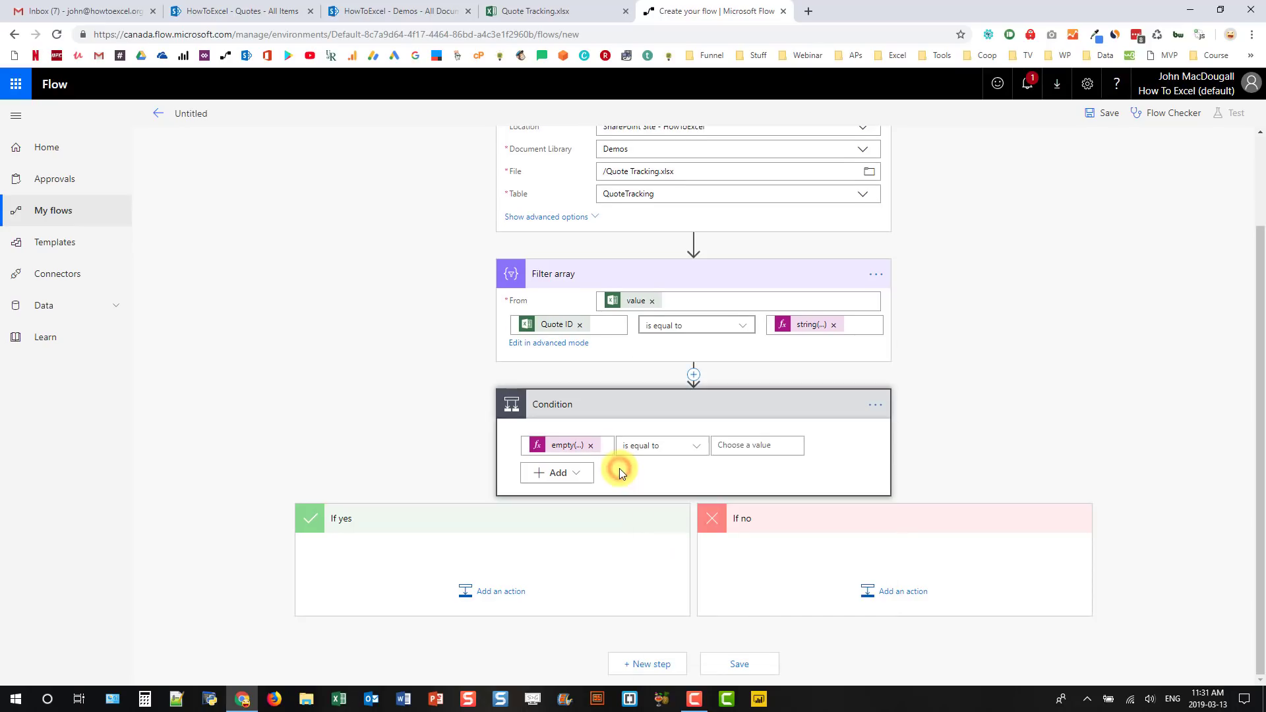
- Enter the expression true as the Condition's comparison value, retrying after the invalid-expression warnings
click(733, 446)
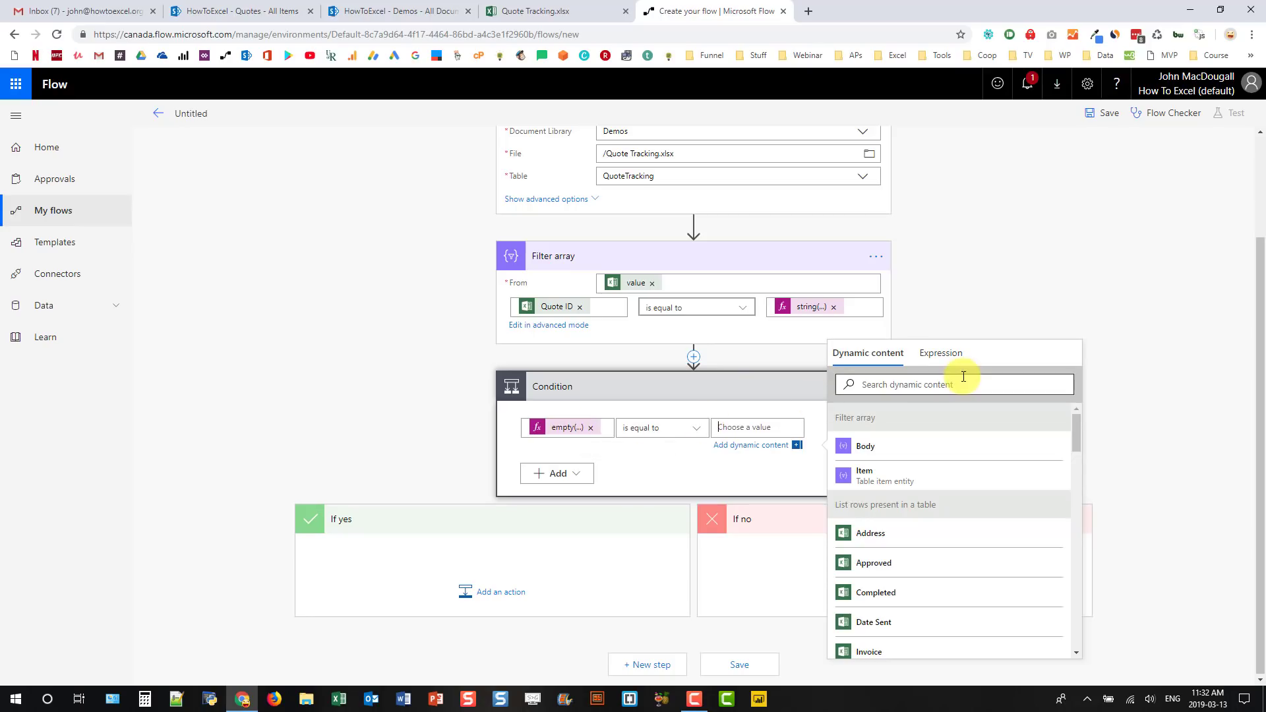
click(922, 384)
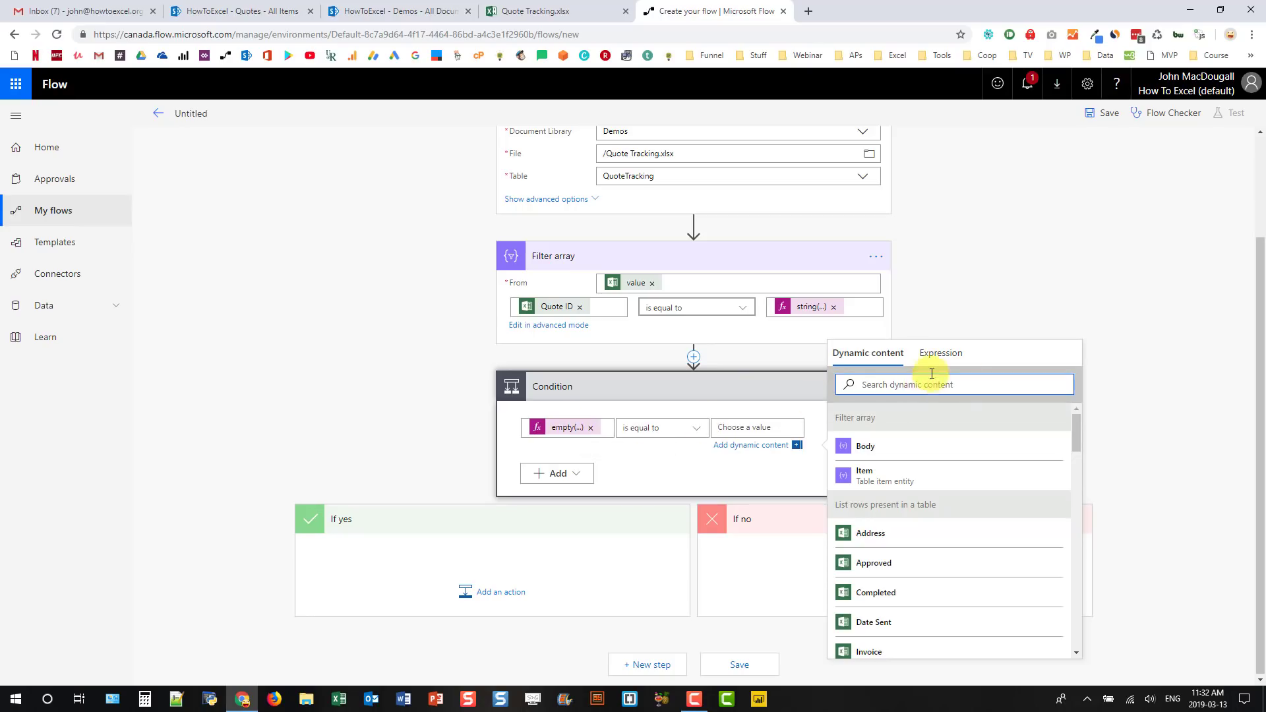
click(936, 351)
click(896, 384)
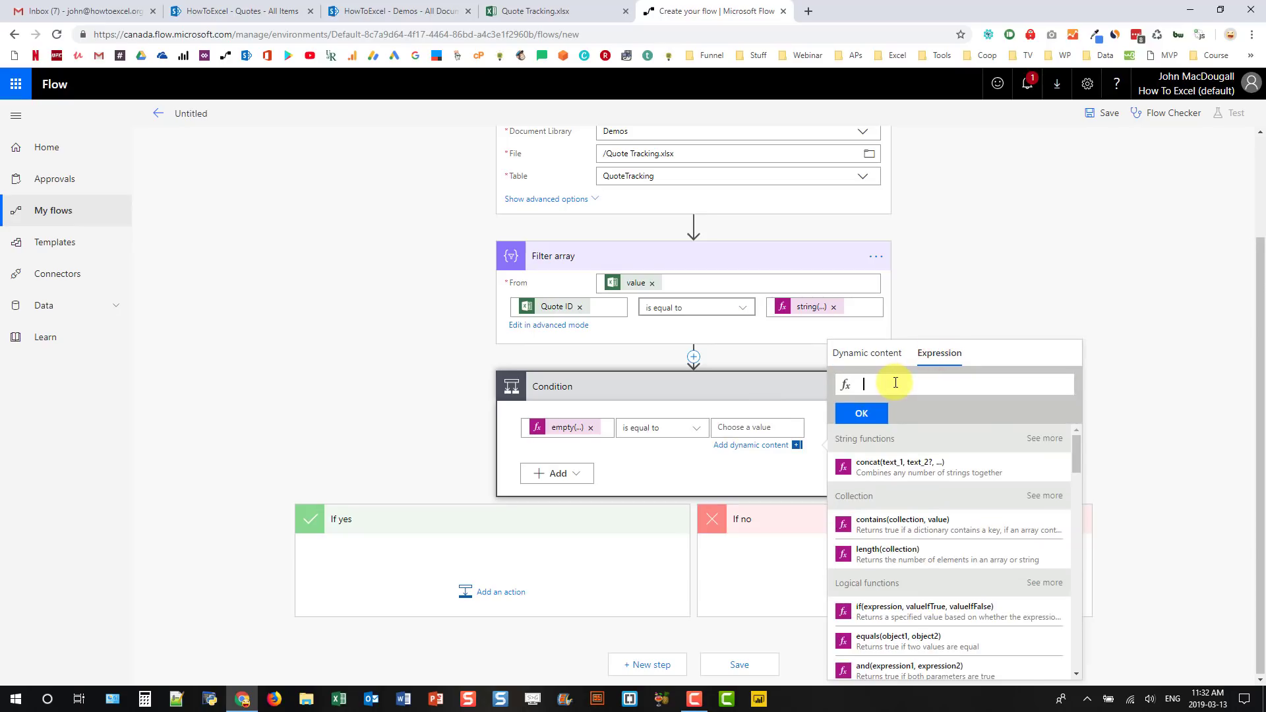
text(true)
click(863, 414)
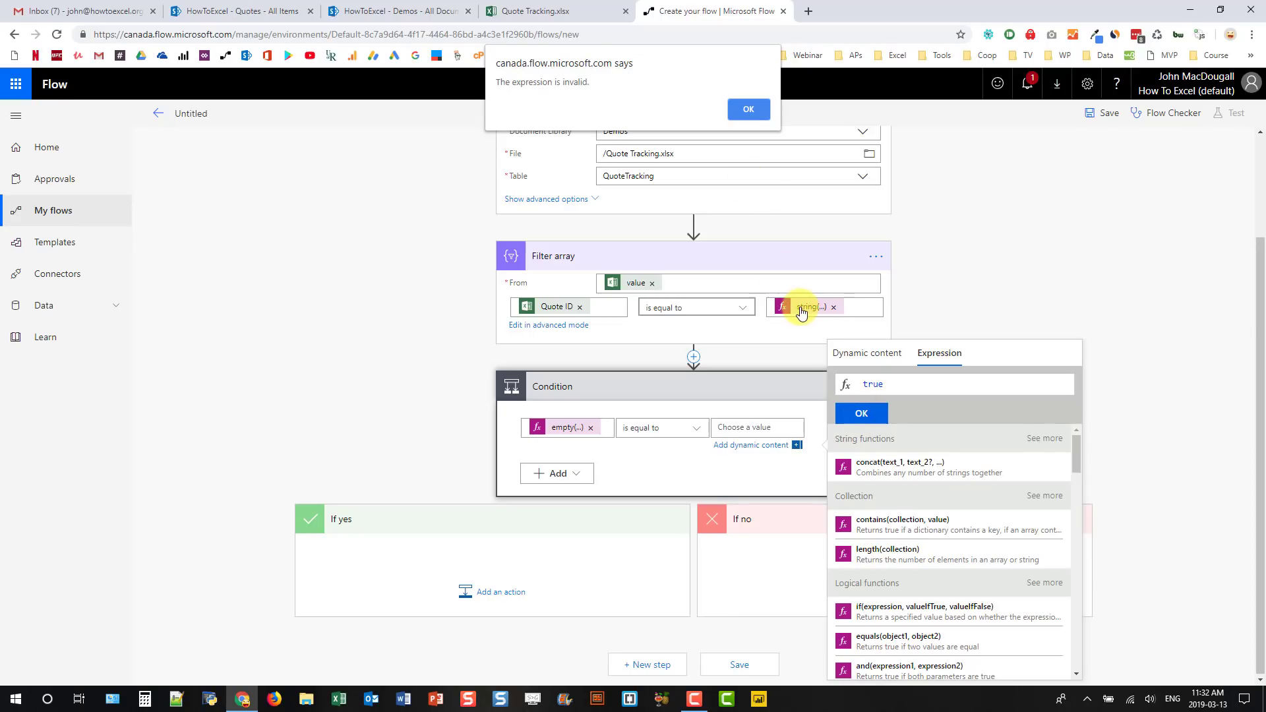
click(748, 111)
double_click(877, 383)
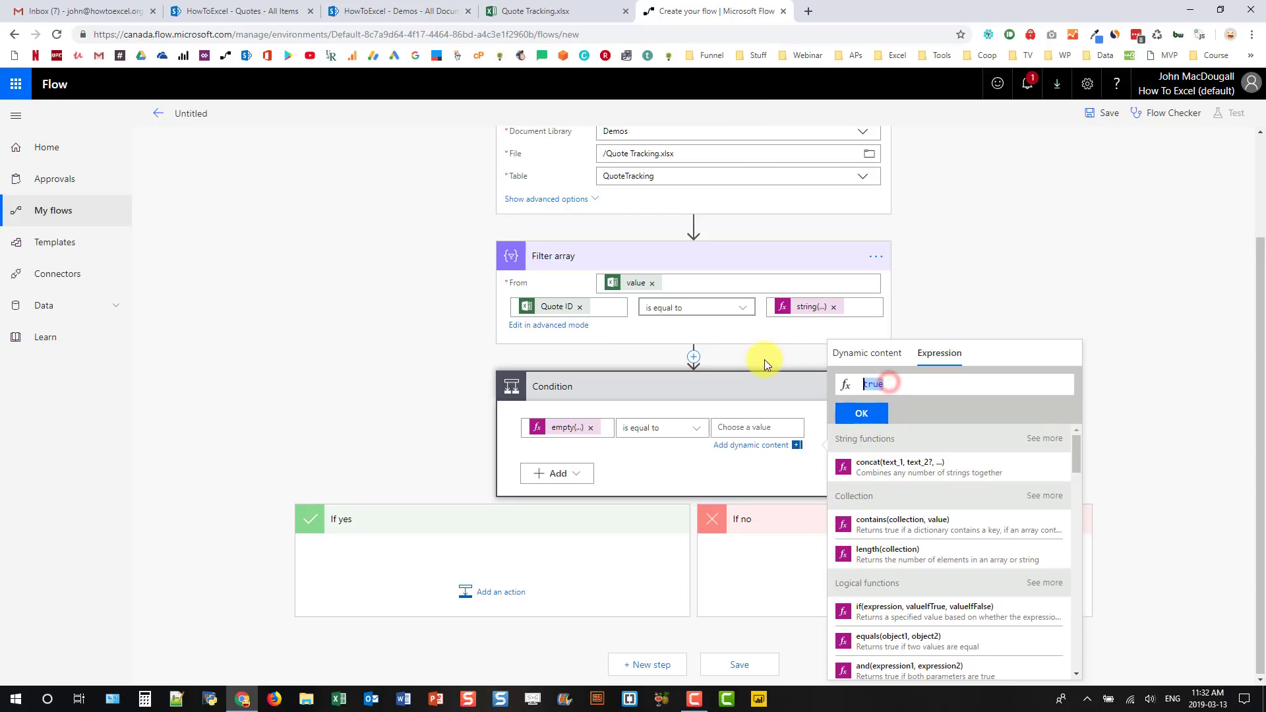
key(BackSpace)
click(744, 426)
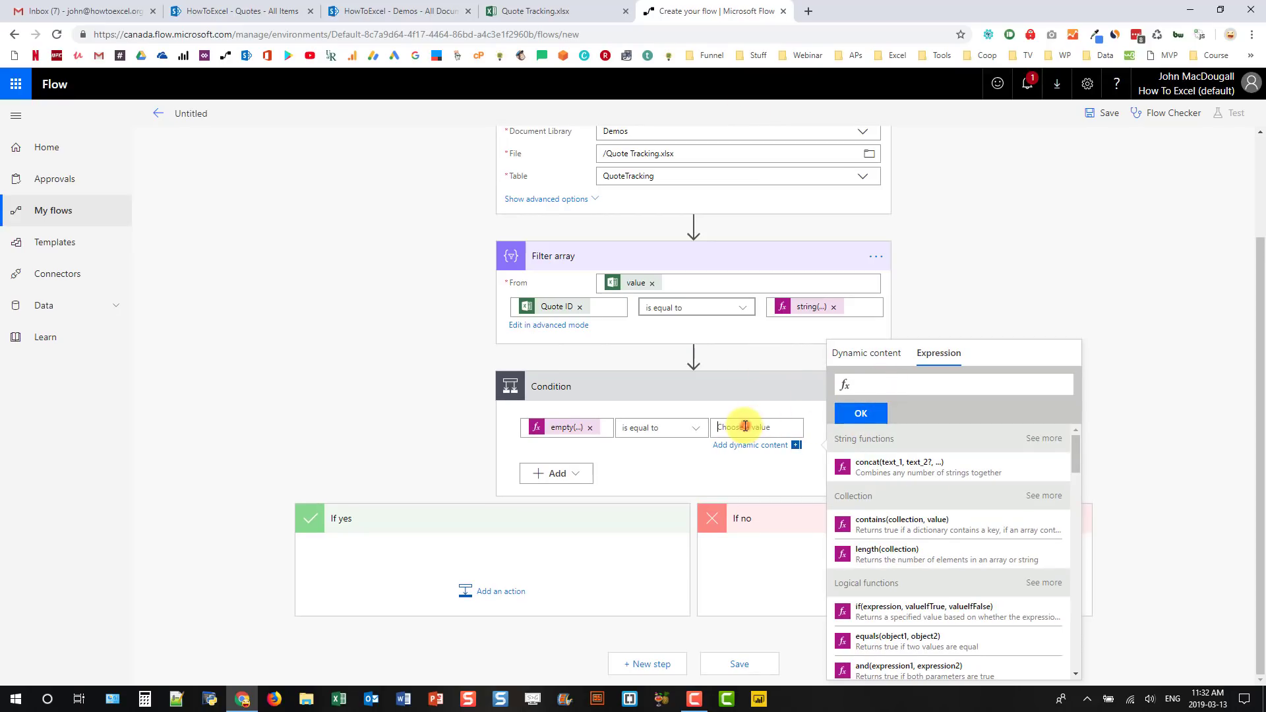
click(877, 416)
click(749, 110)
click(748, 418)
click(873, 385)
text(true)
click(861, 414)
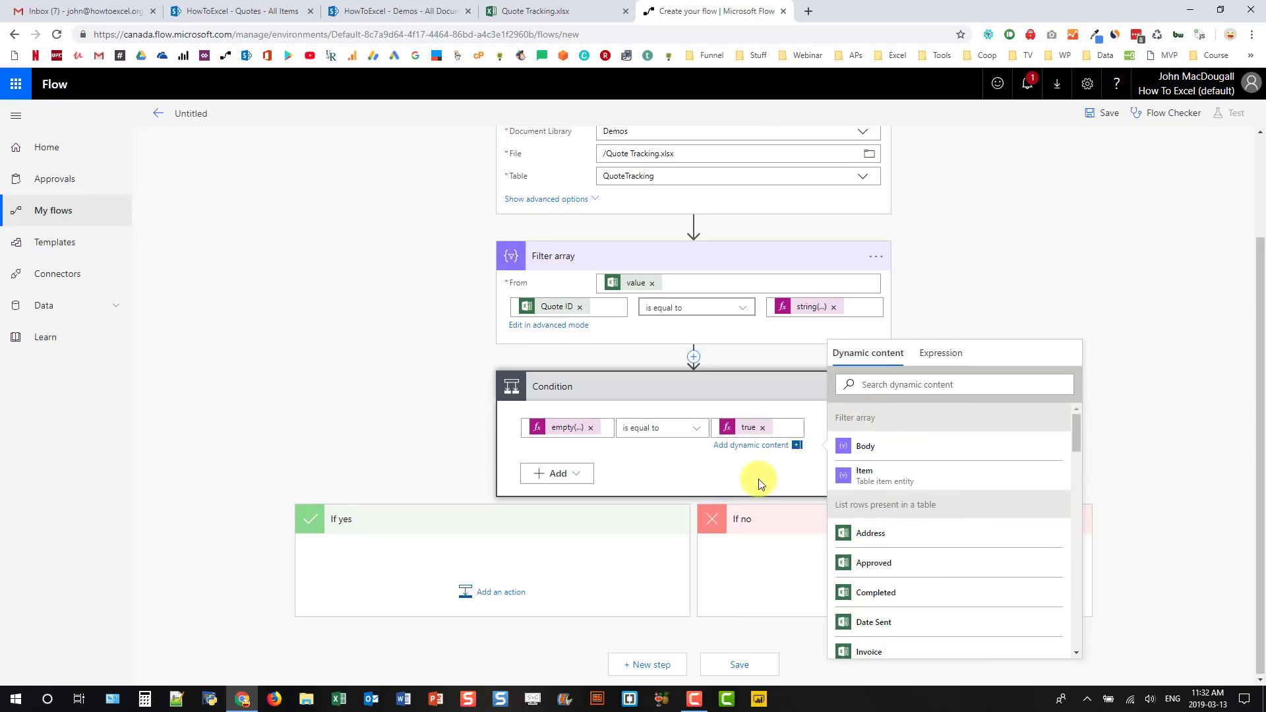
click(759, 478)
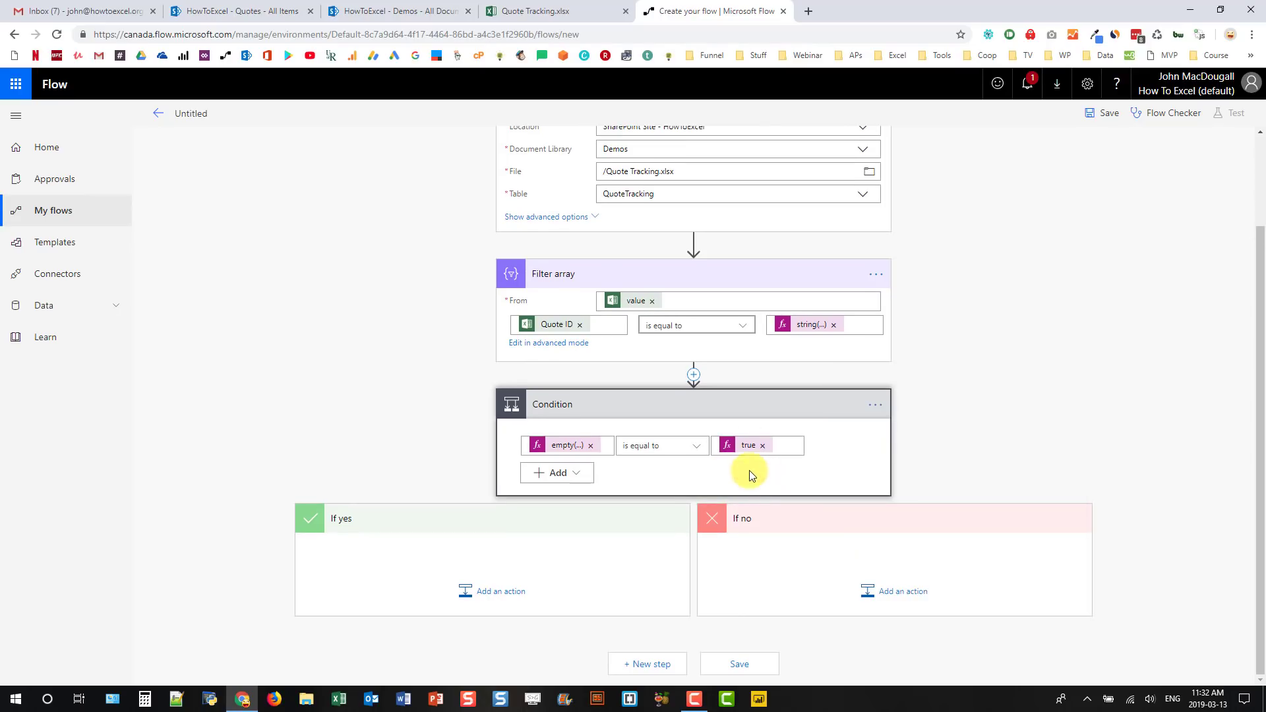
- Add an Excel Online (Business) 'Add a row into a table' action under If yes
click(498, 591)
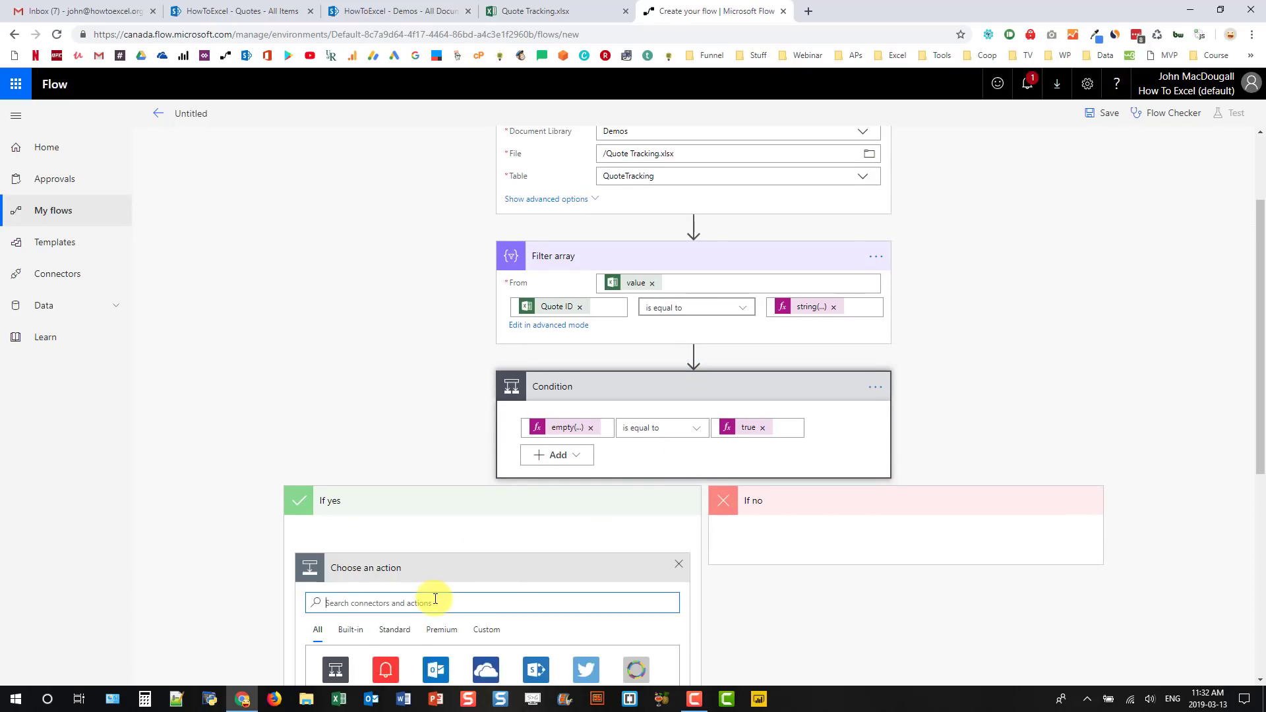
scroll(434, 601, down, 3)
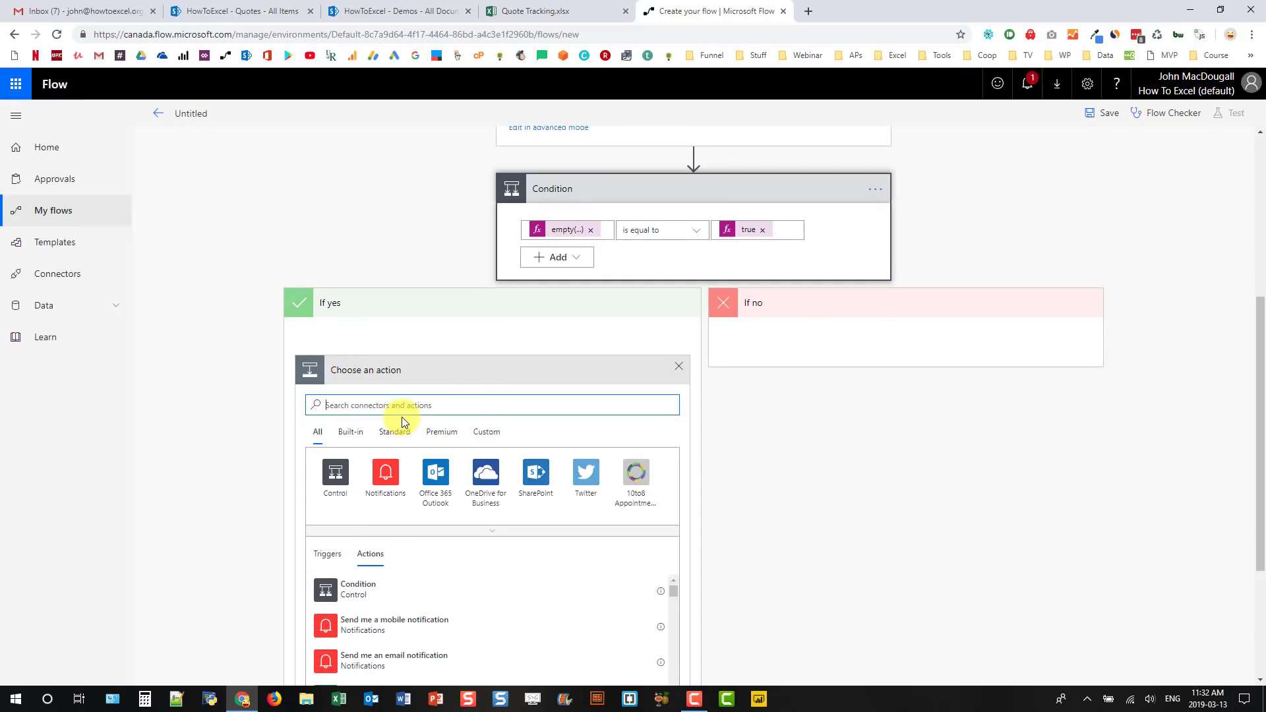
text(ex)
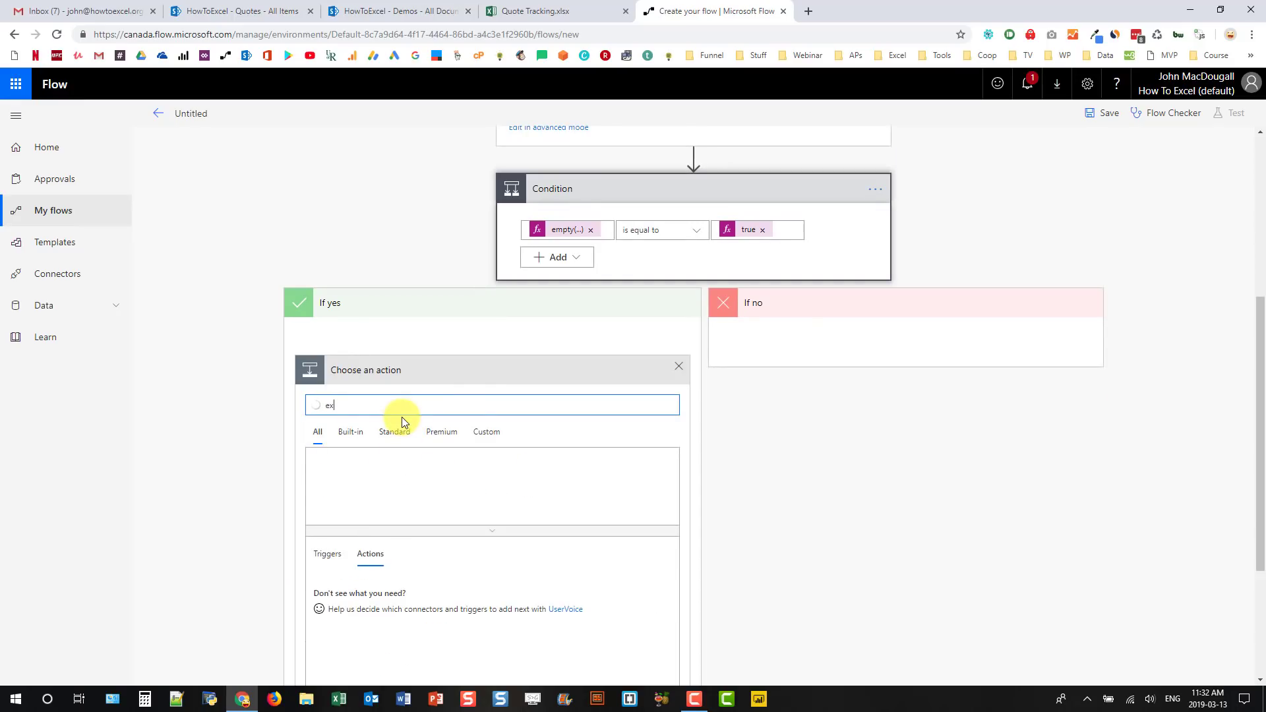
text(cel)
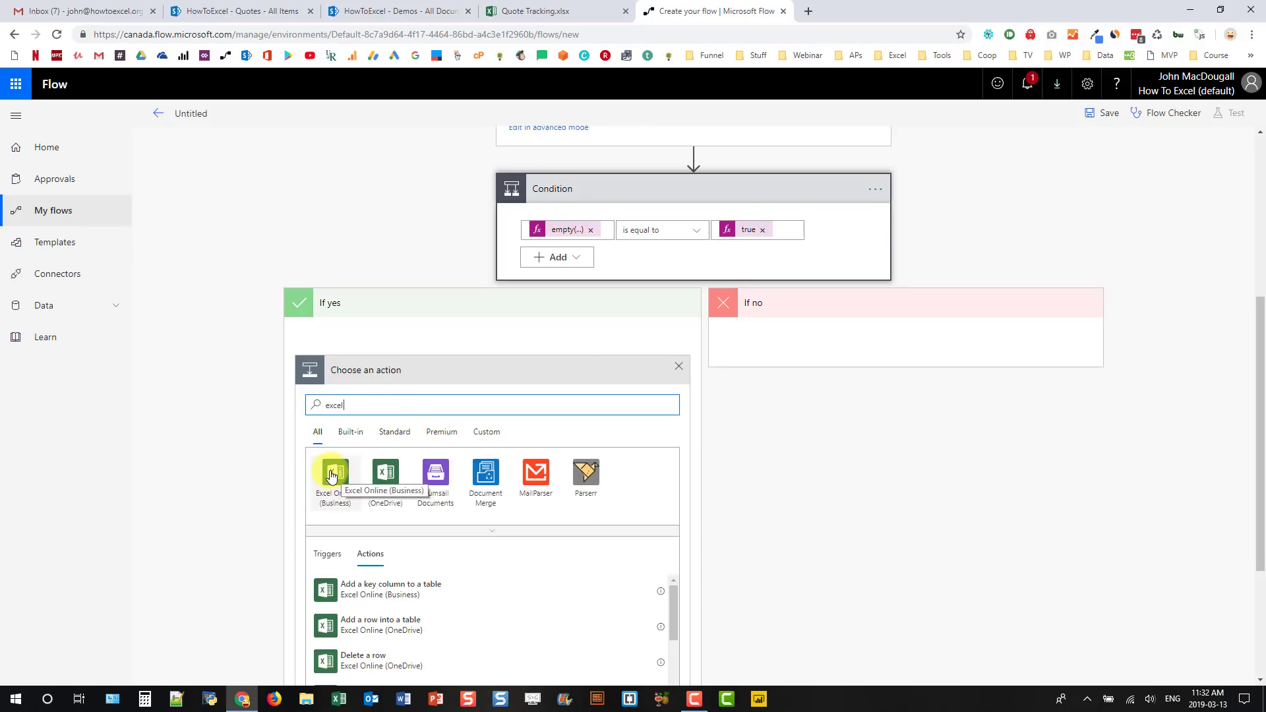
click(333, 472)
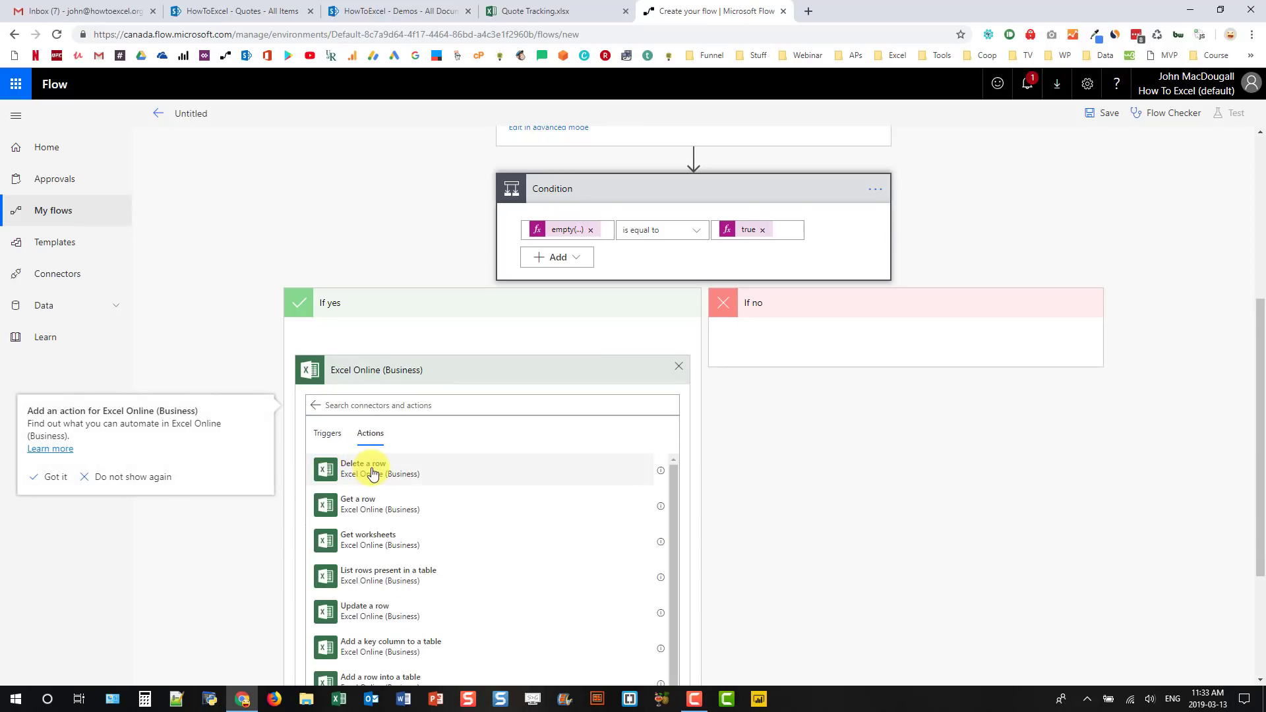
scroll(373, 474, down, 2)
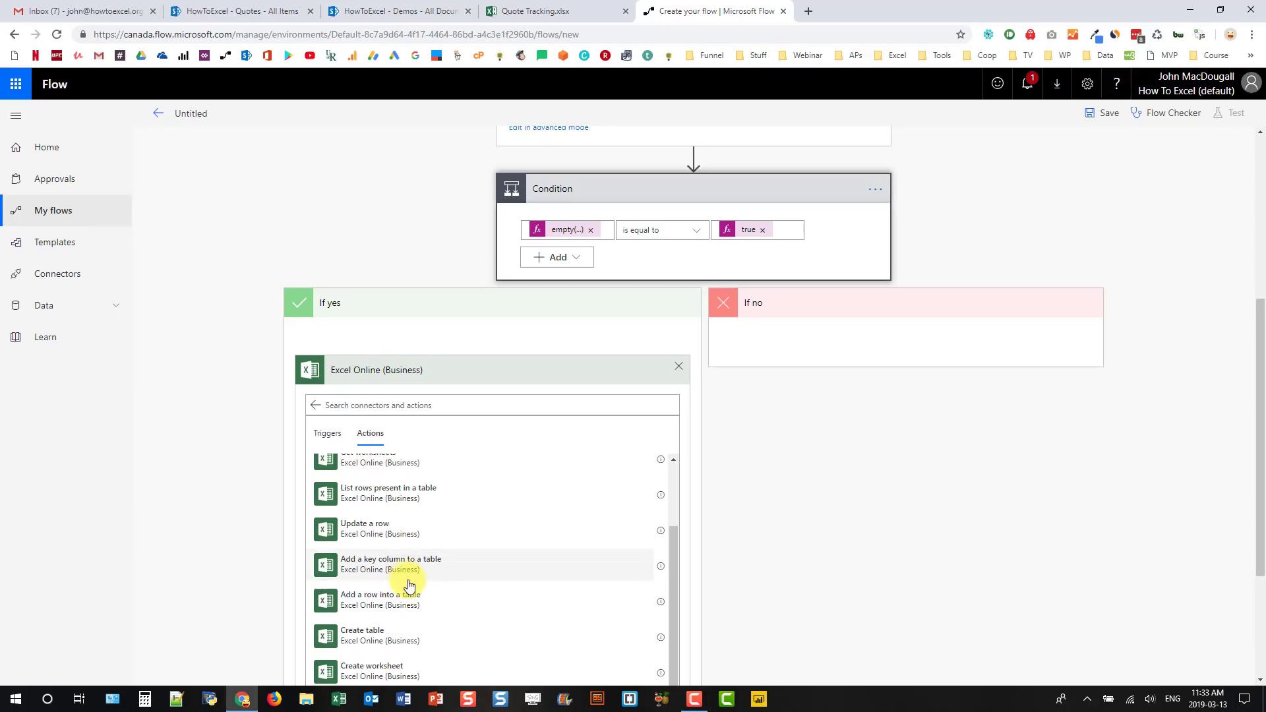
click(426, 605)
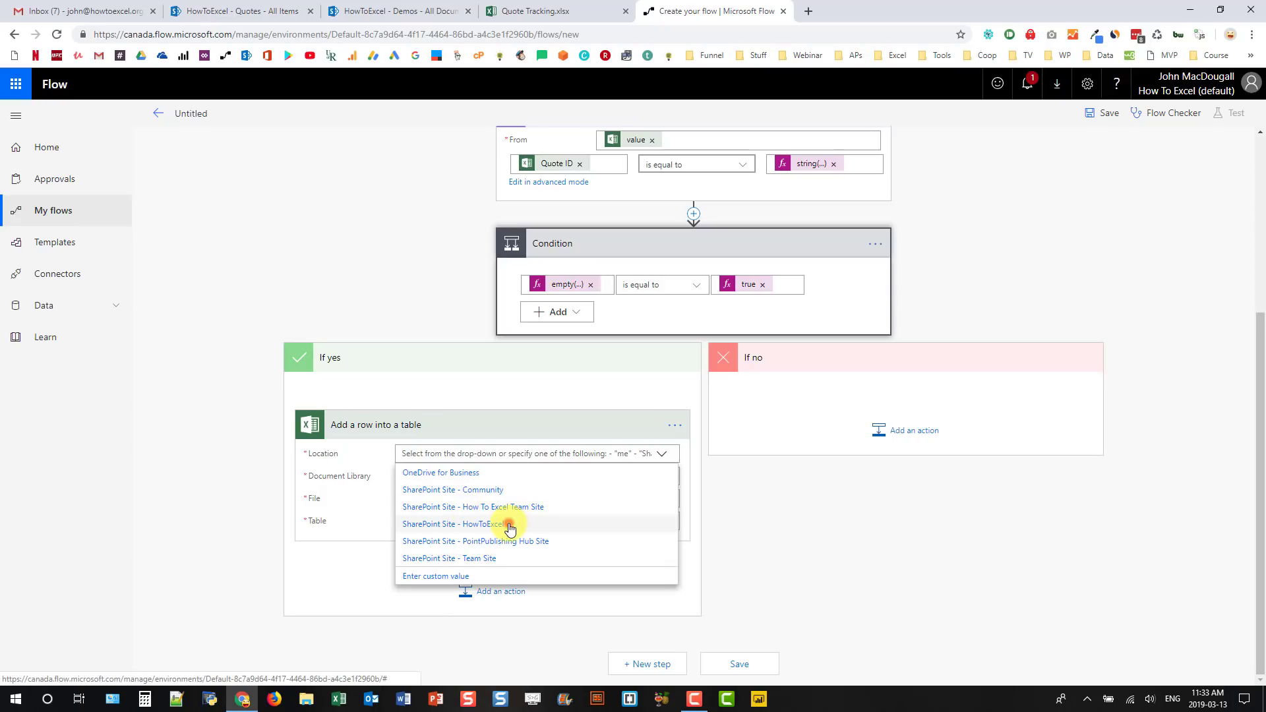
- Target SharePoint Site - HowToExcel, Demos library, Quote Tracking.xlsx, table QuoteTracking
click(508, 525)
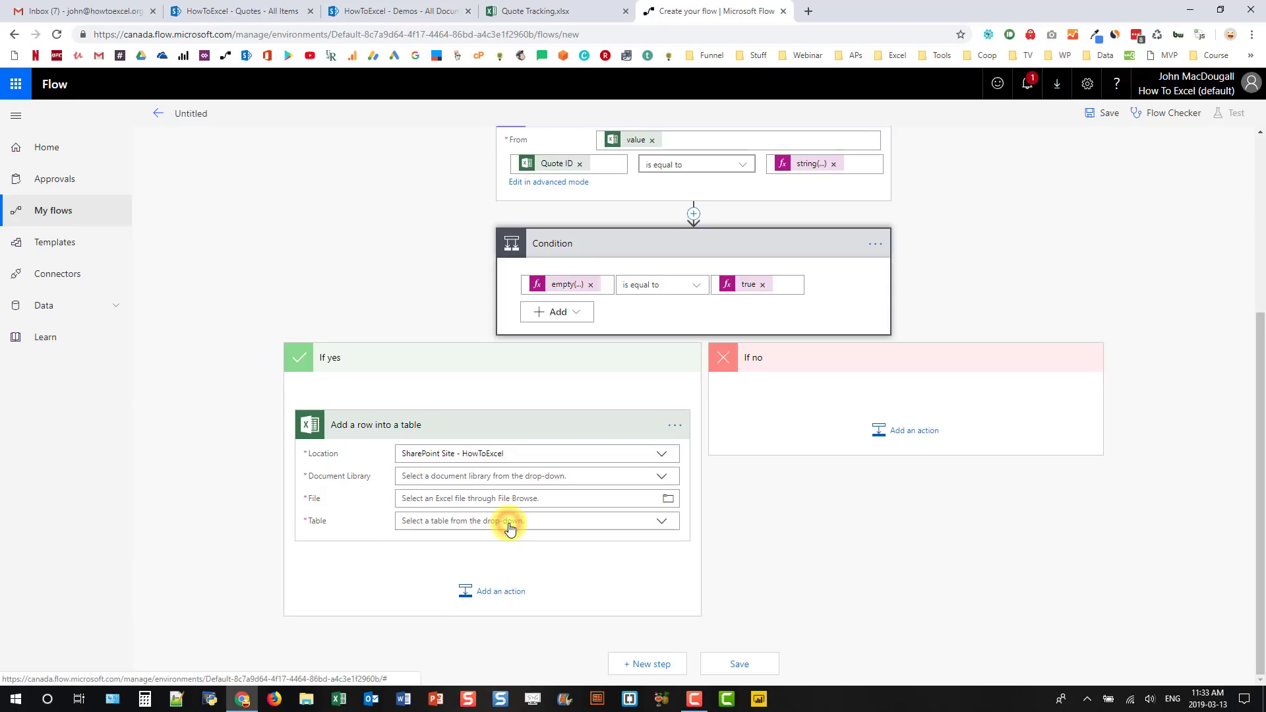
click(666, 479)
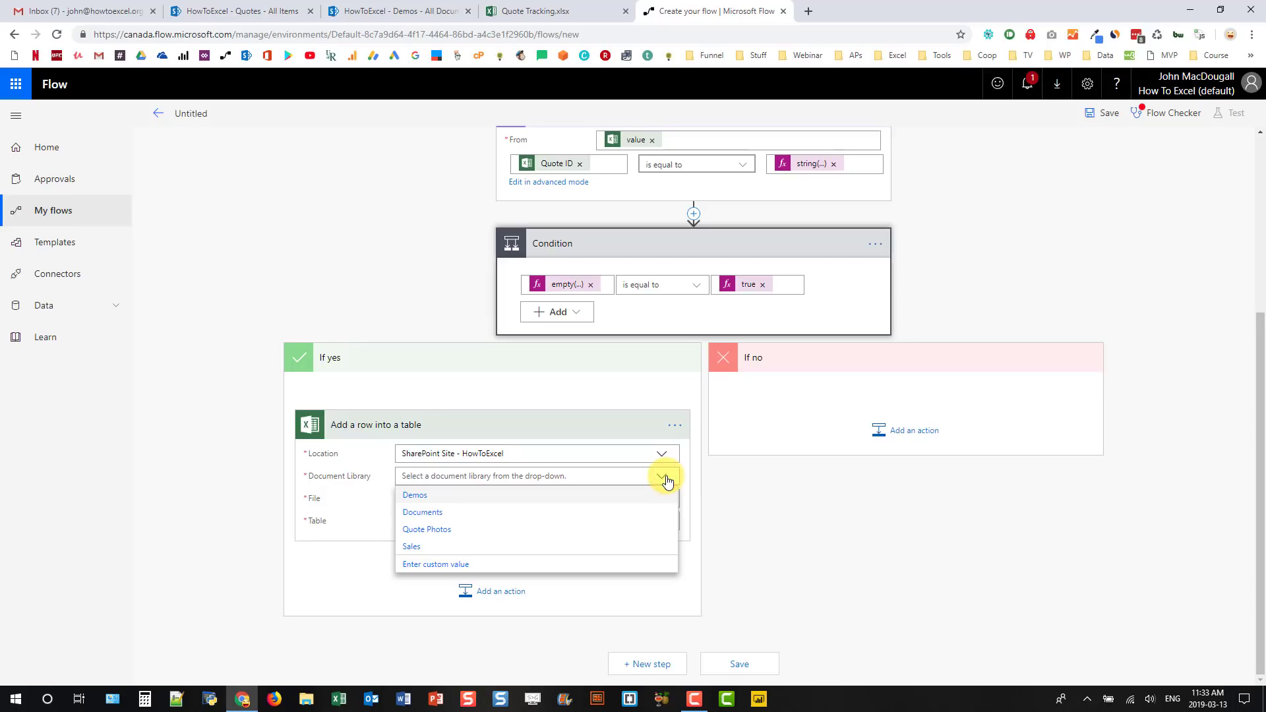
click(612, 500)
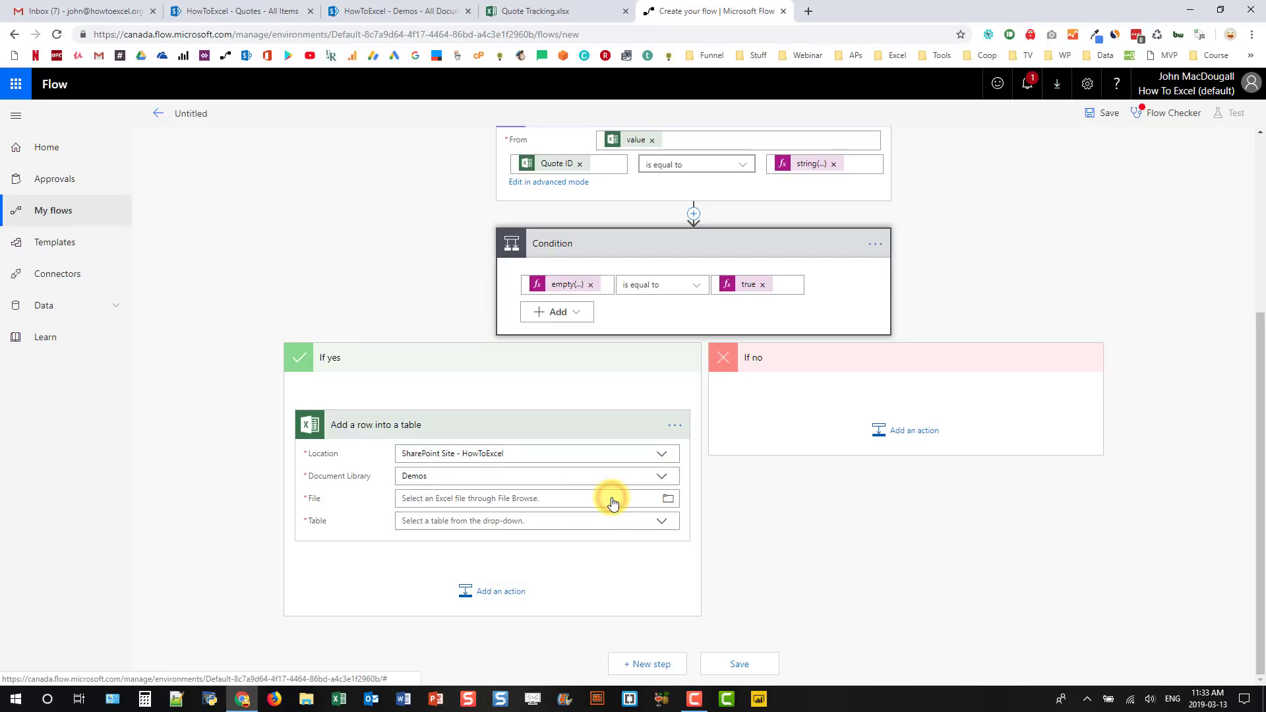
click(668, 503)
click(693, 525)
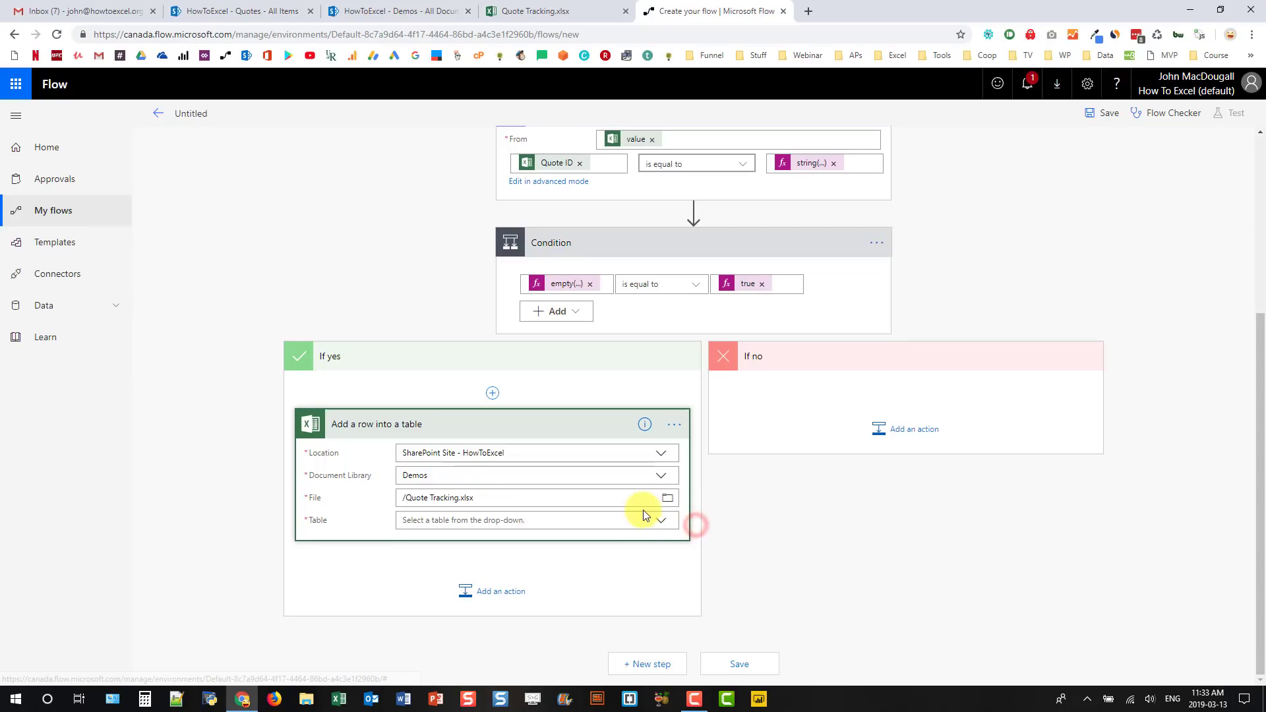
click(663, 522)
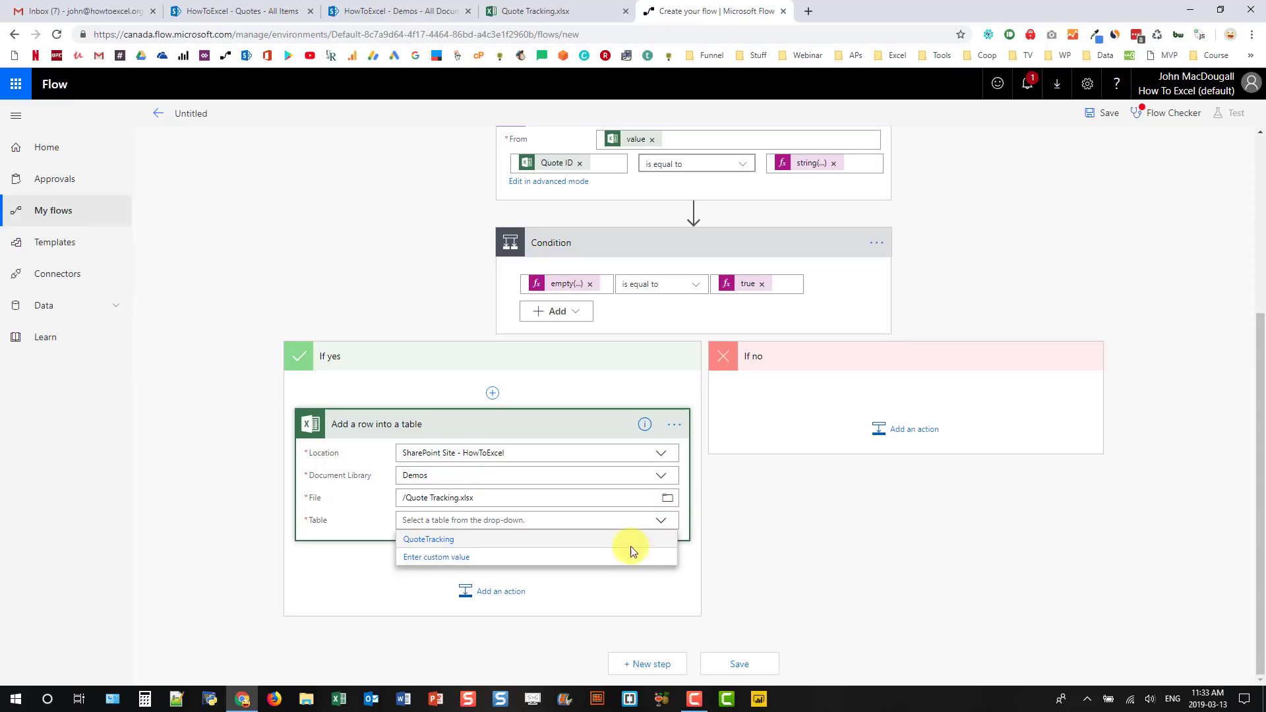
click(612, 540)
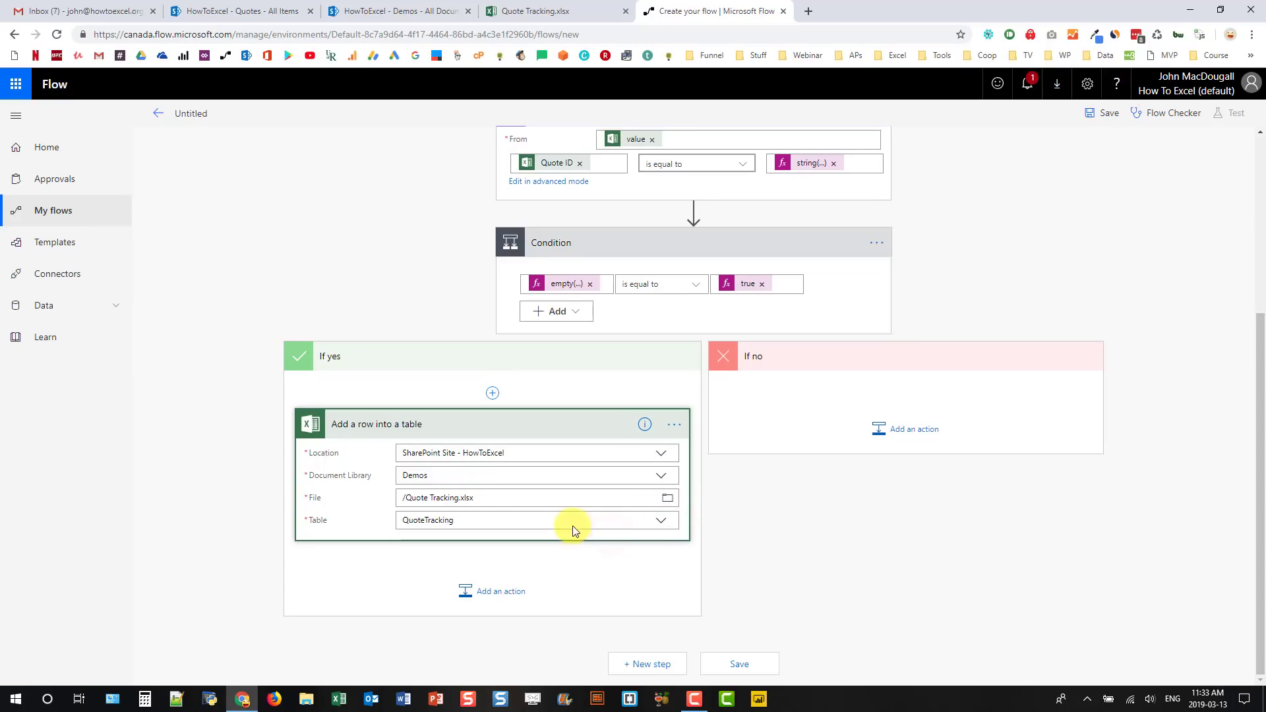
- Map the SharePoint item's ID to Quote ID and its Address to Address
scroll(531, 514, down, 3)
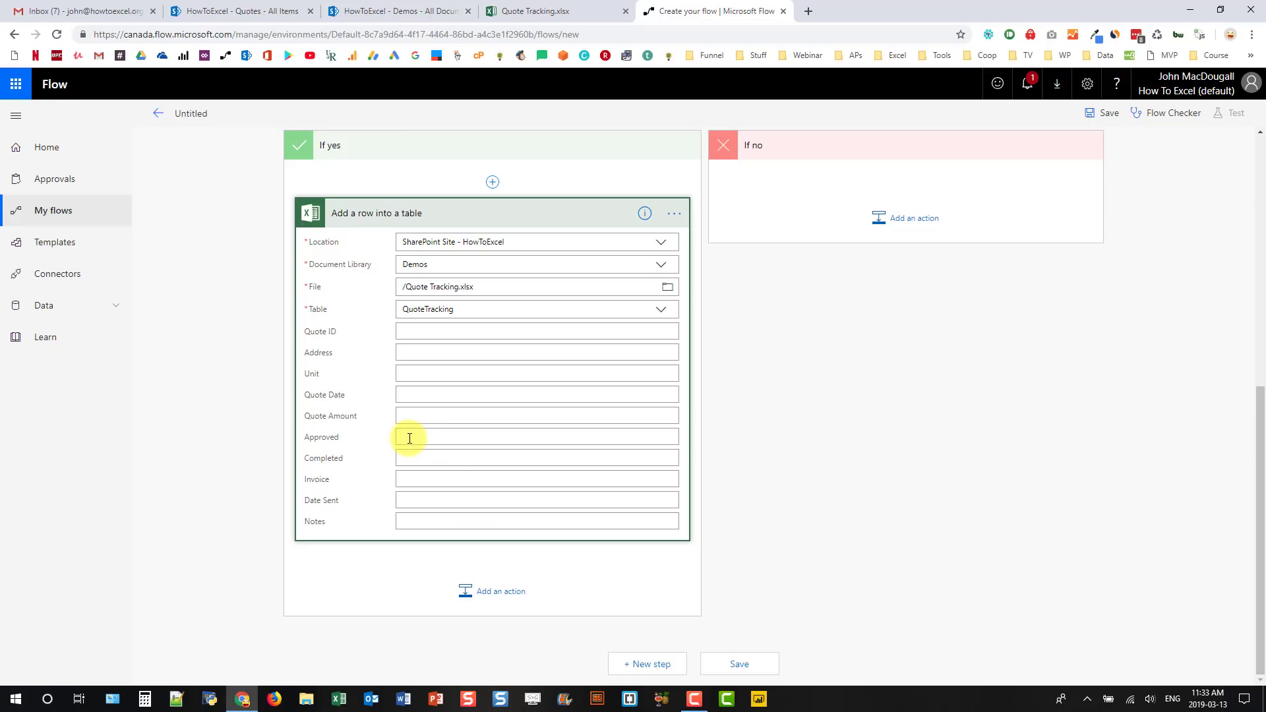
click(421, 331)
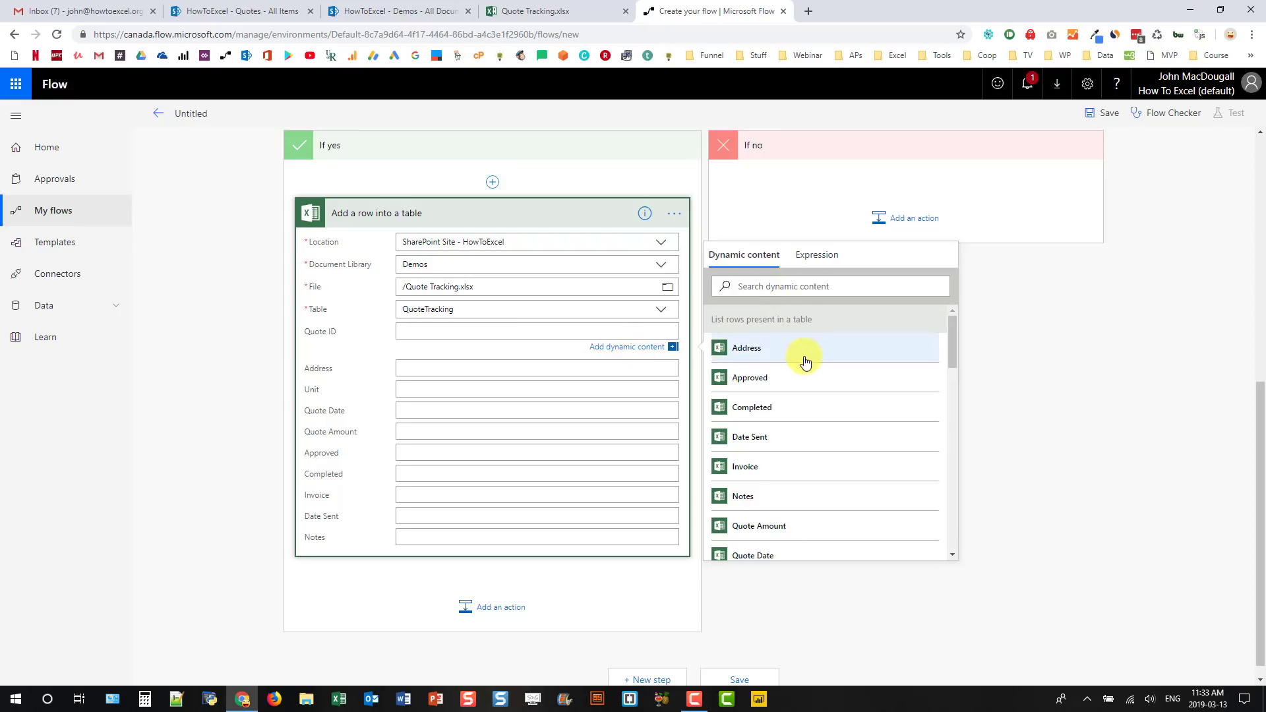
scroll(803, 362, down, 4)
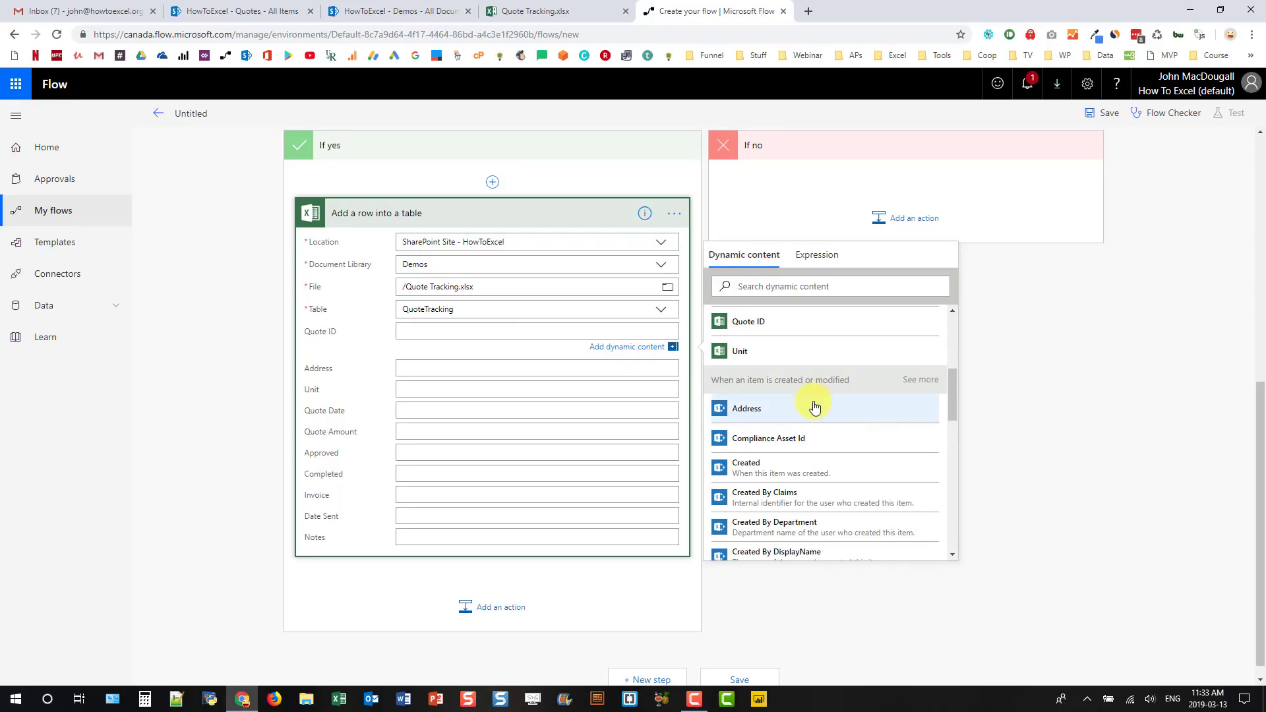
scroll(815, 406, down, 6)
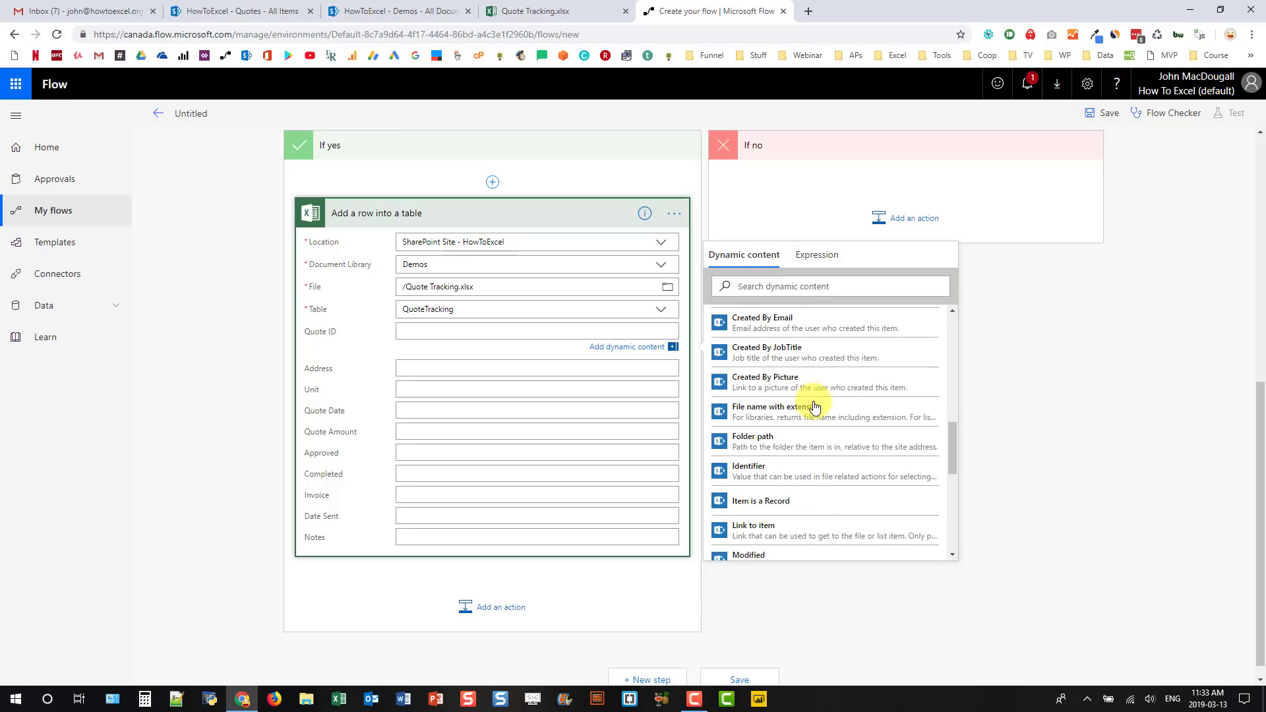
scroll(810, 422, down, 3)
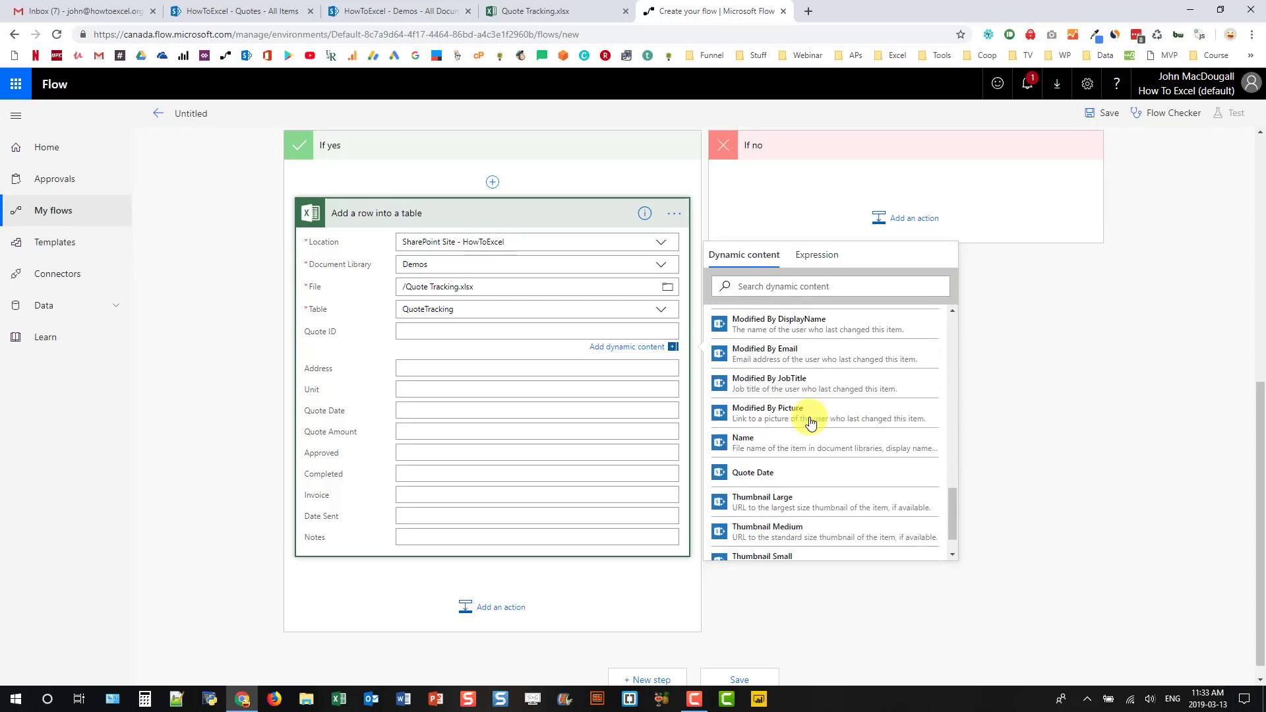
scroll(802, 456, down, 1)
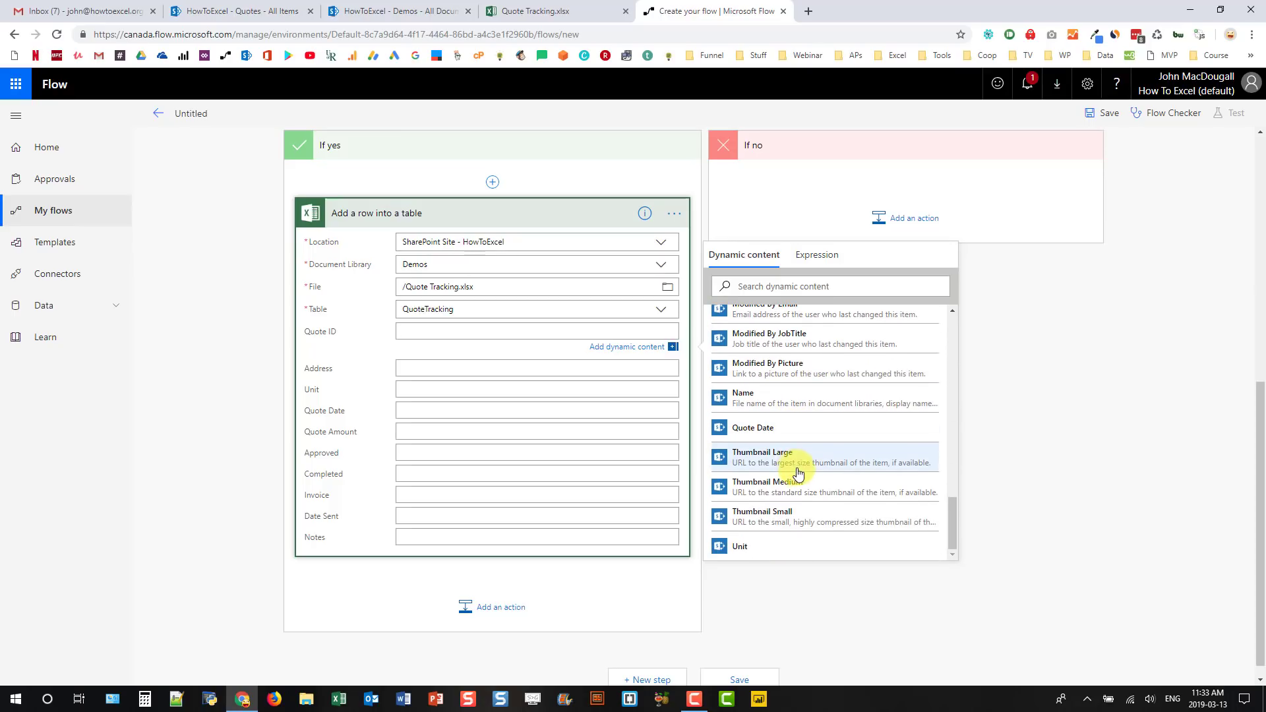
scroll(806, 499, up, 2)
scroll(857, 461, up, 4)
scroll(889, 381, up, 3)
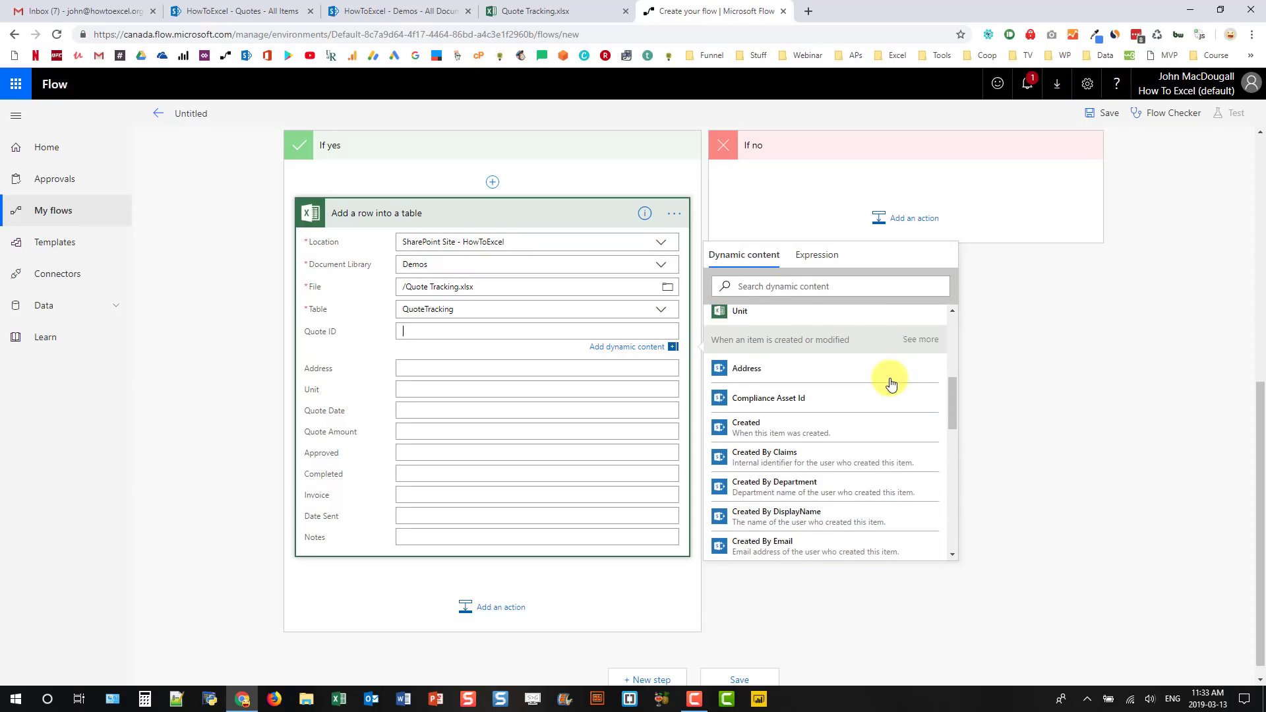
click(913, 341)
scroll(798, 432, down, 5)
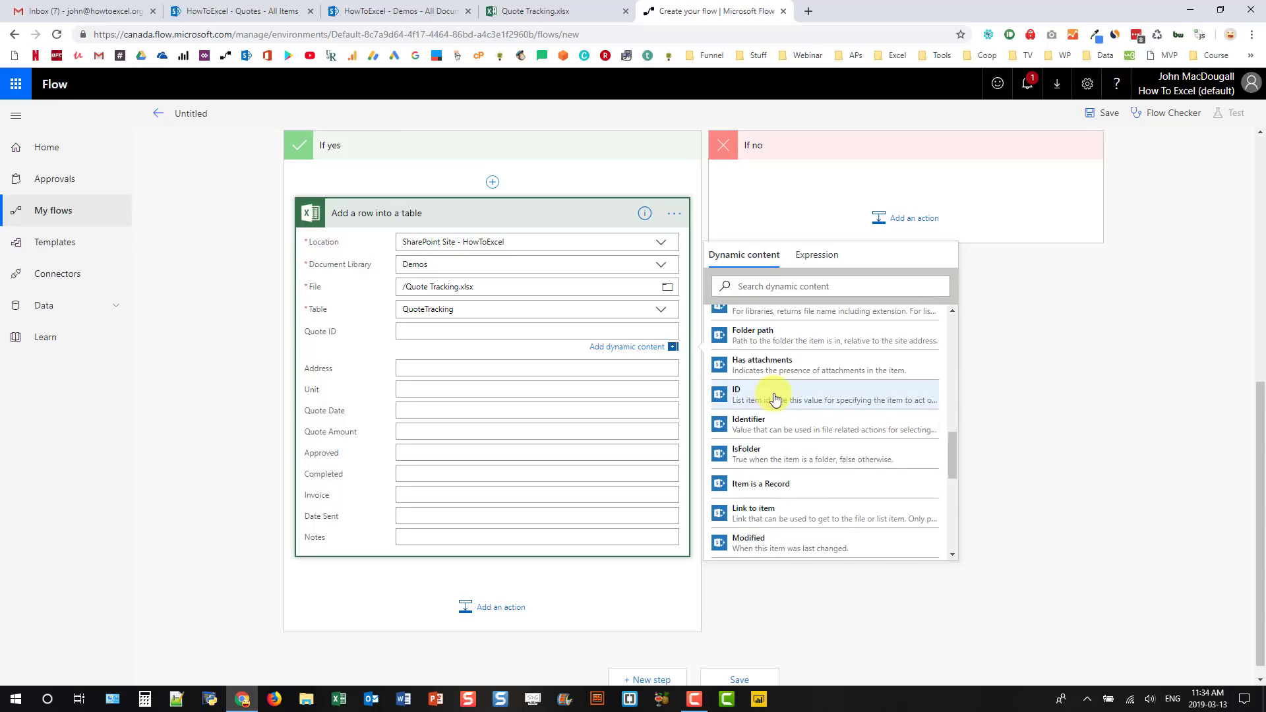
click(778, 398)
click(444, 370)
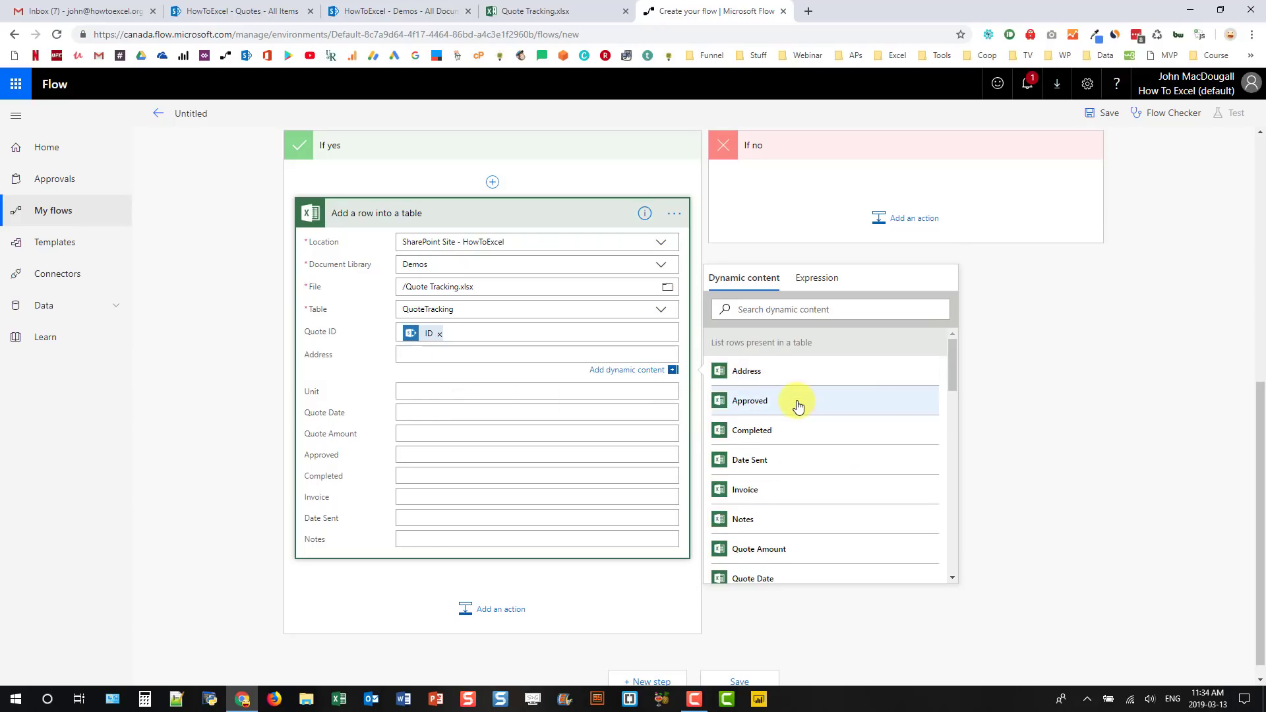
scroll(797, 404, down, 5)
scroll(799, 405, up, 5)
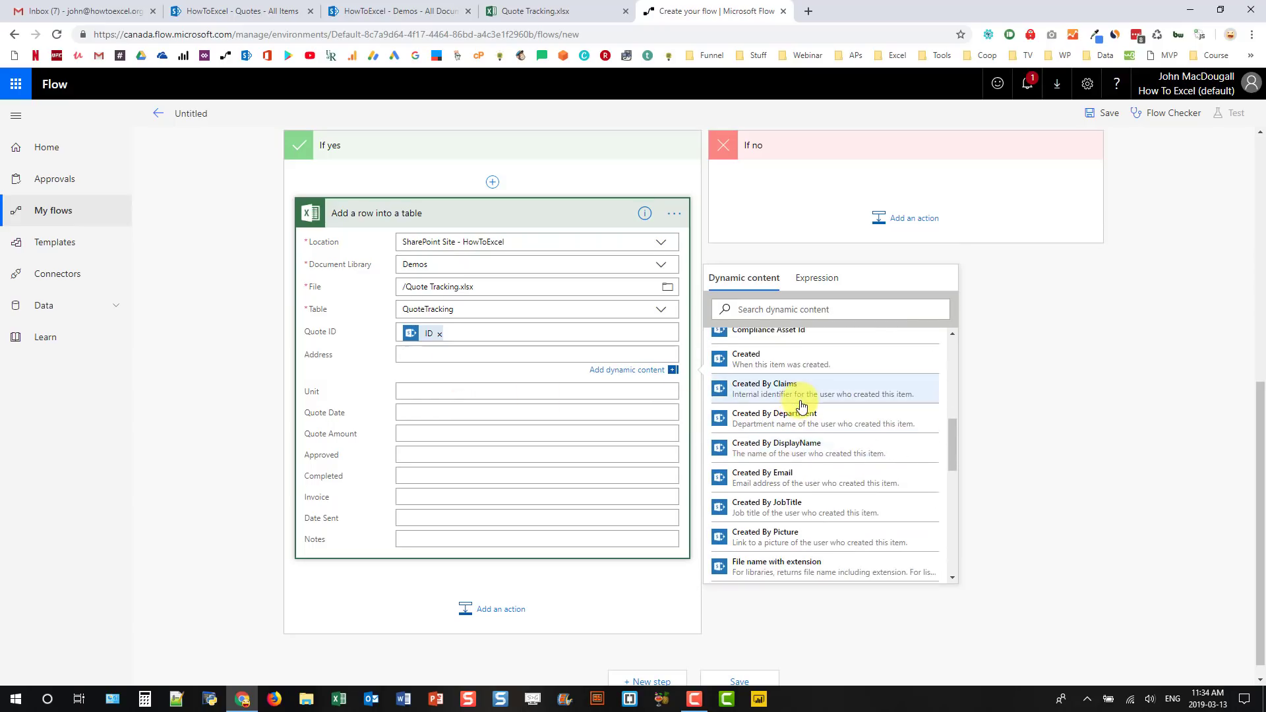
click(799, 439)
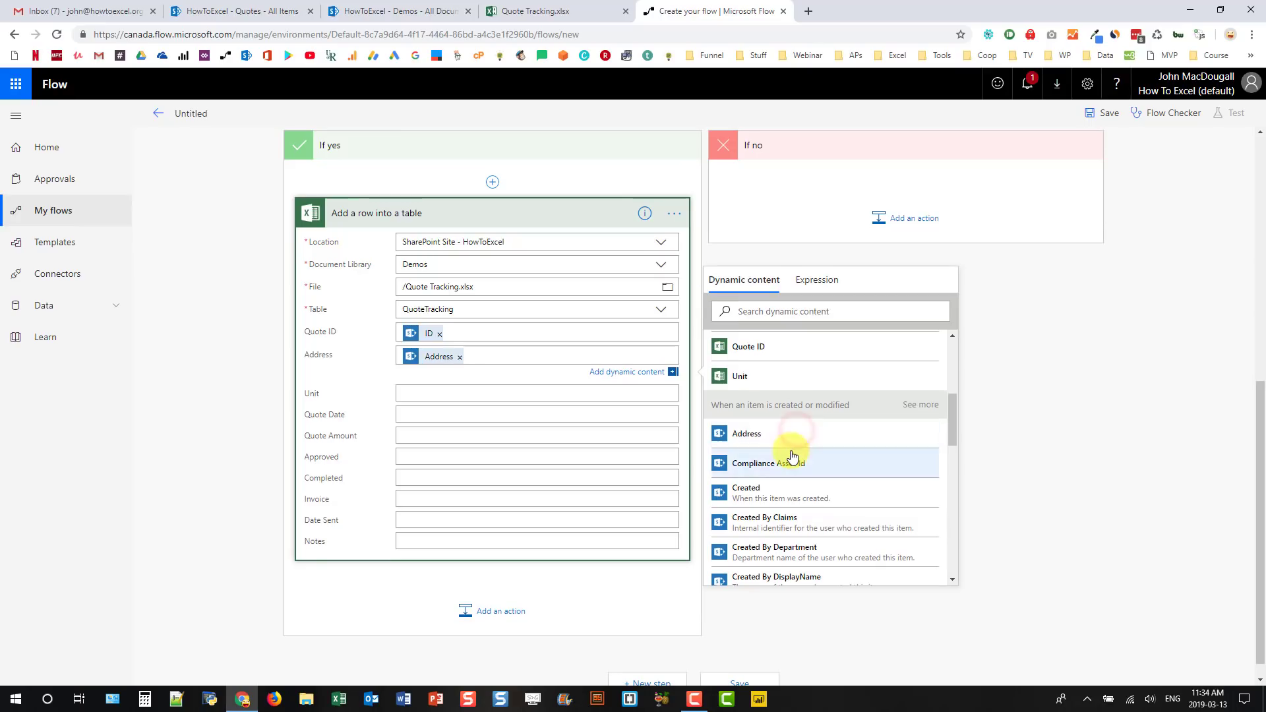
- Insert the Unit token into Unit and a Quote Date token into Quote Date
click(439, 397)
scroll(782, 447, down, 6)
scroll(785, 452, down, 1)
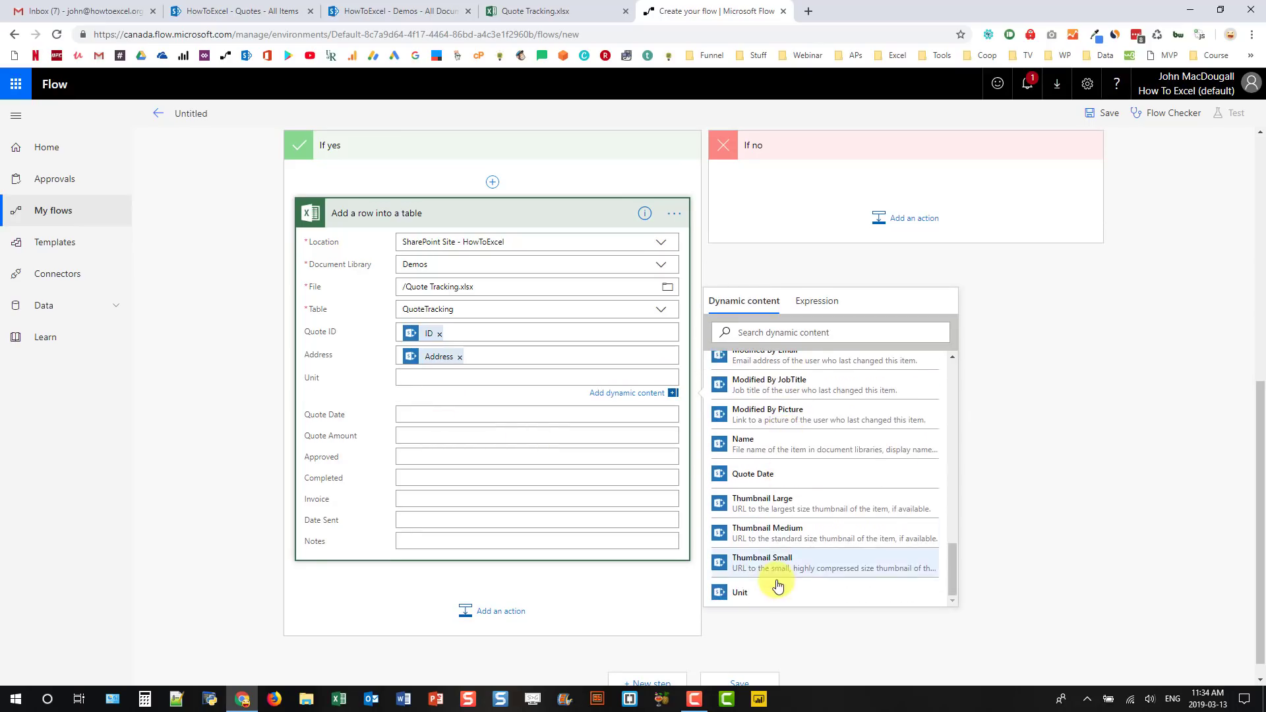
click(775, 590)
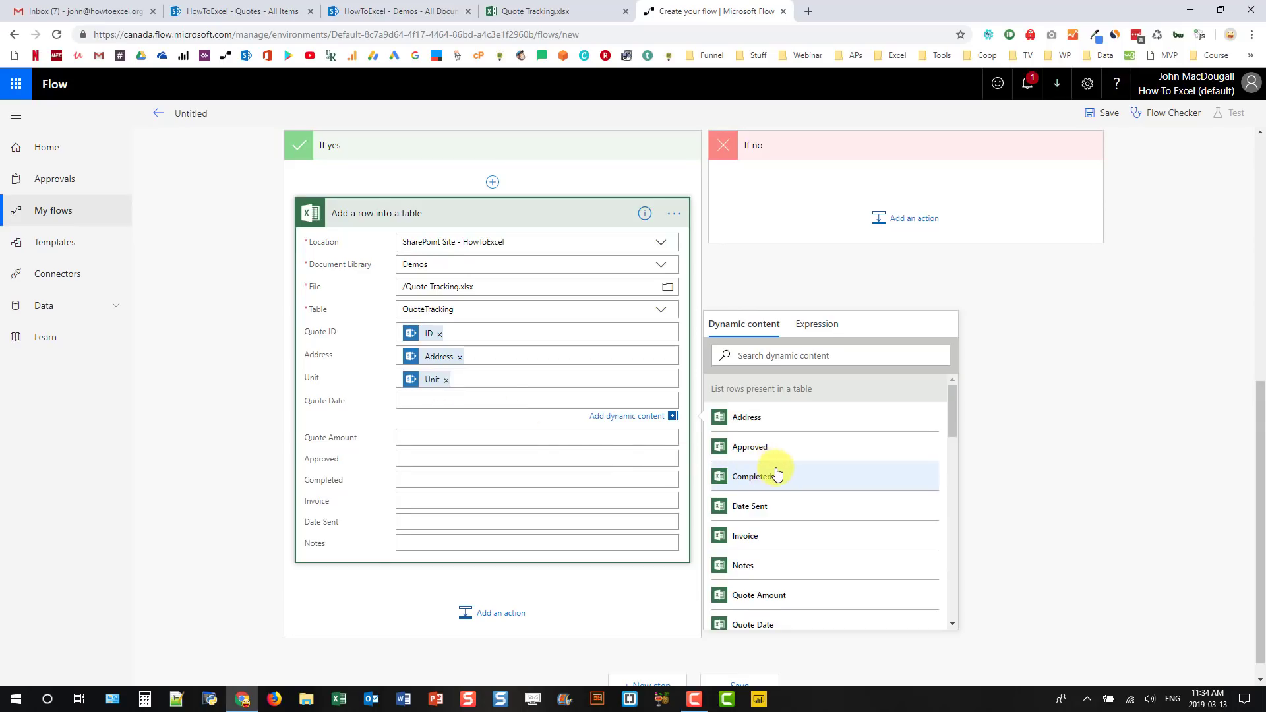
scroll(777, 475, down, 2)
click(778, 499)
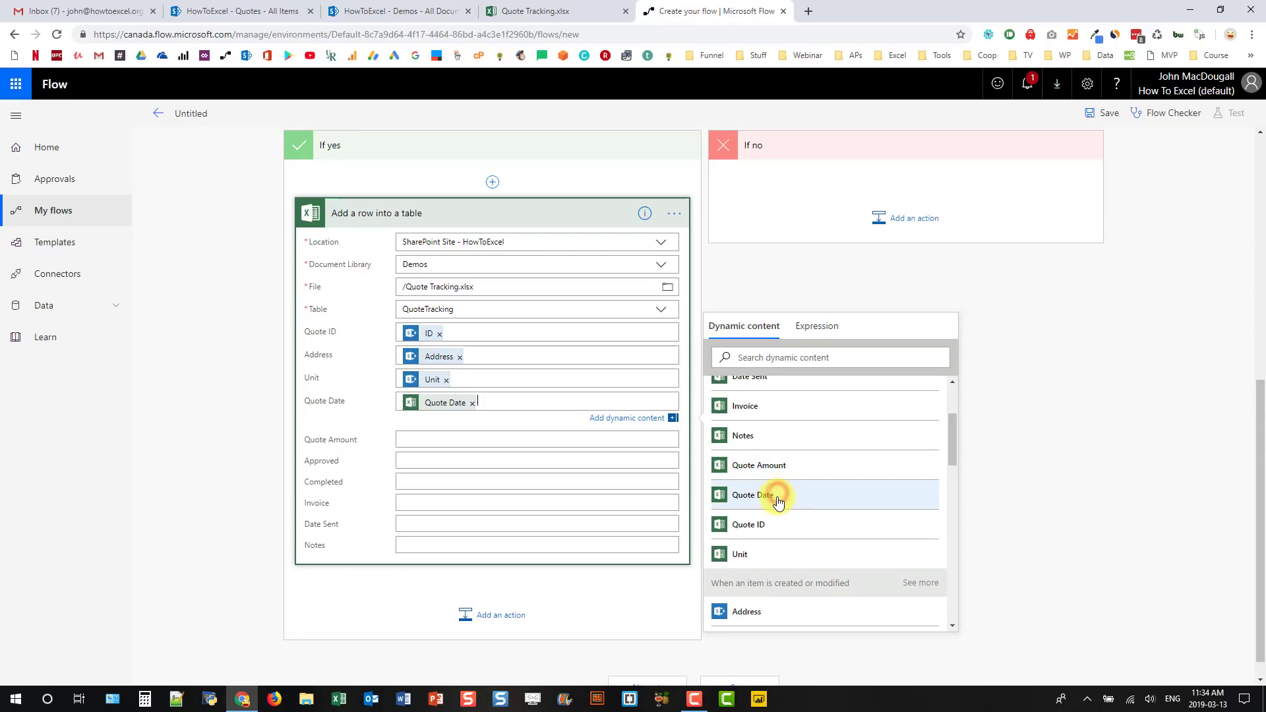
click(469, 402)
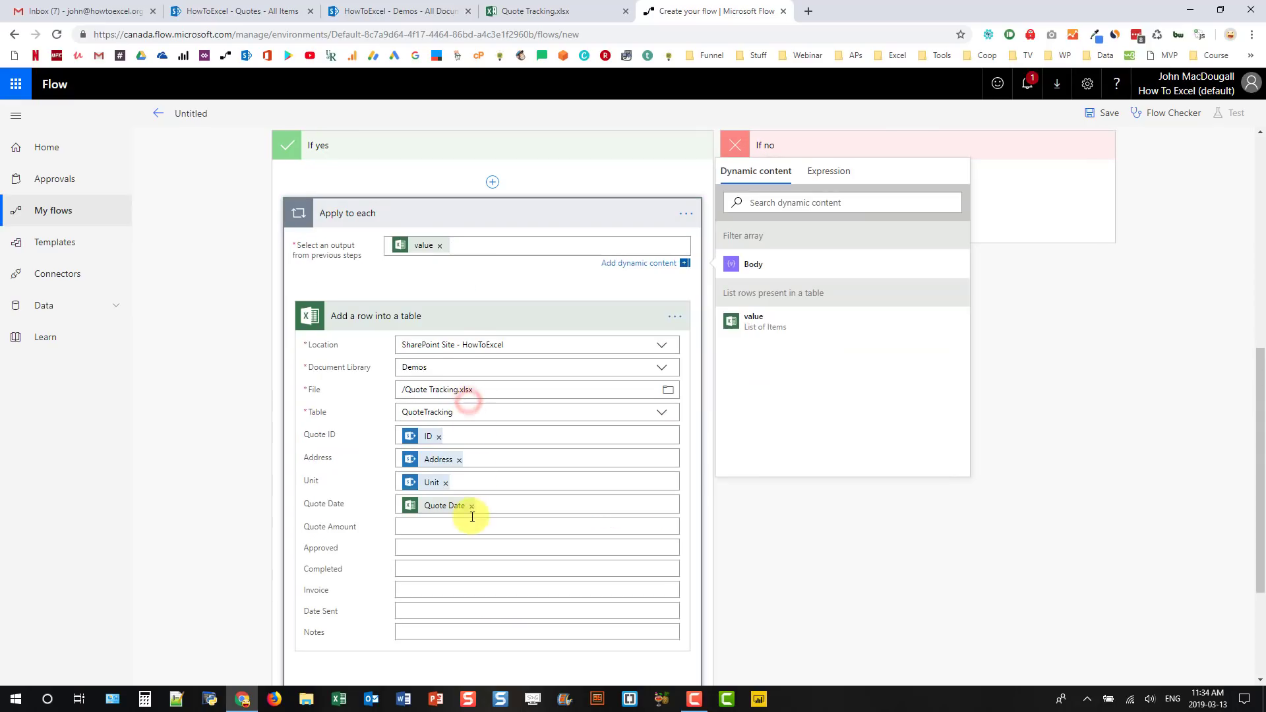
- Replace the wrong Quote Date token with the SharePoint item's Quote Date
click(472, 491)
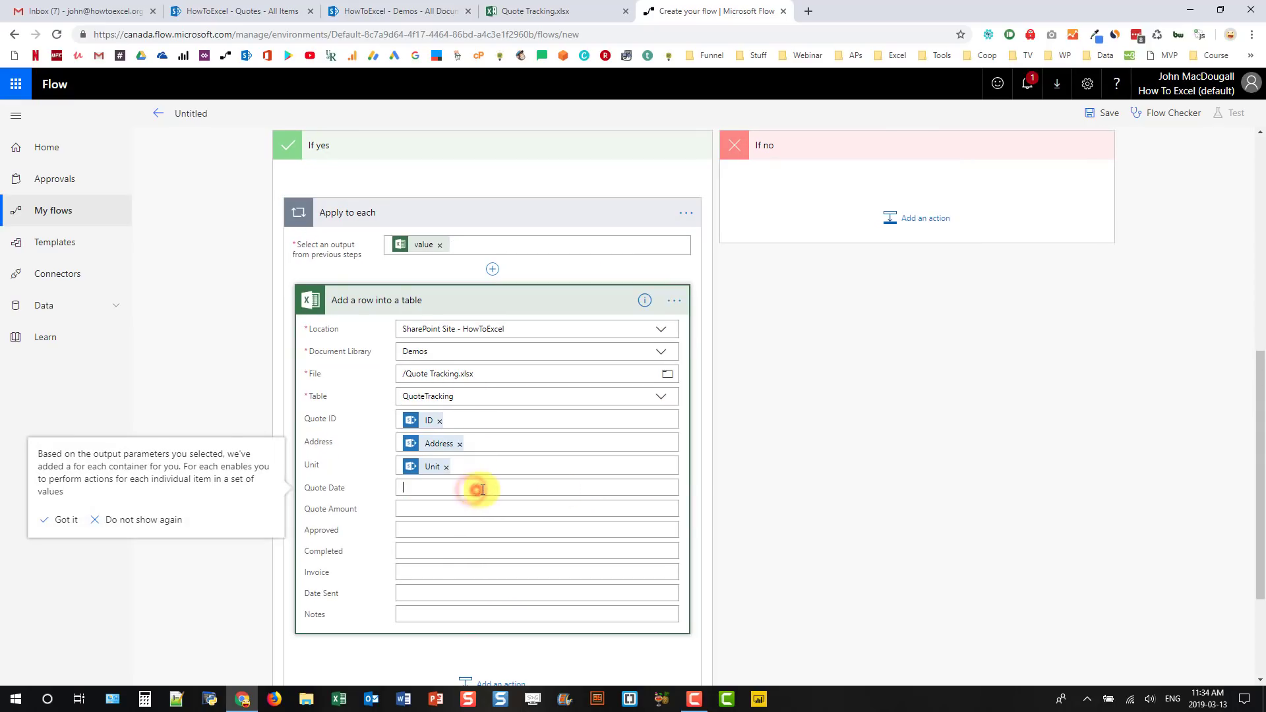
scroll(832, 520, down, 10)
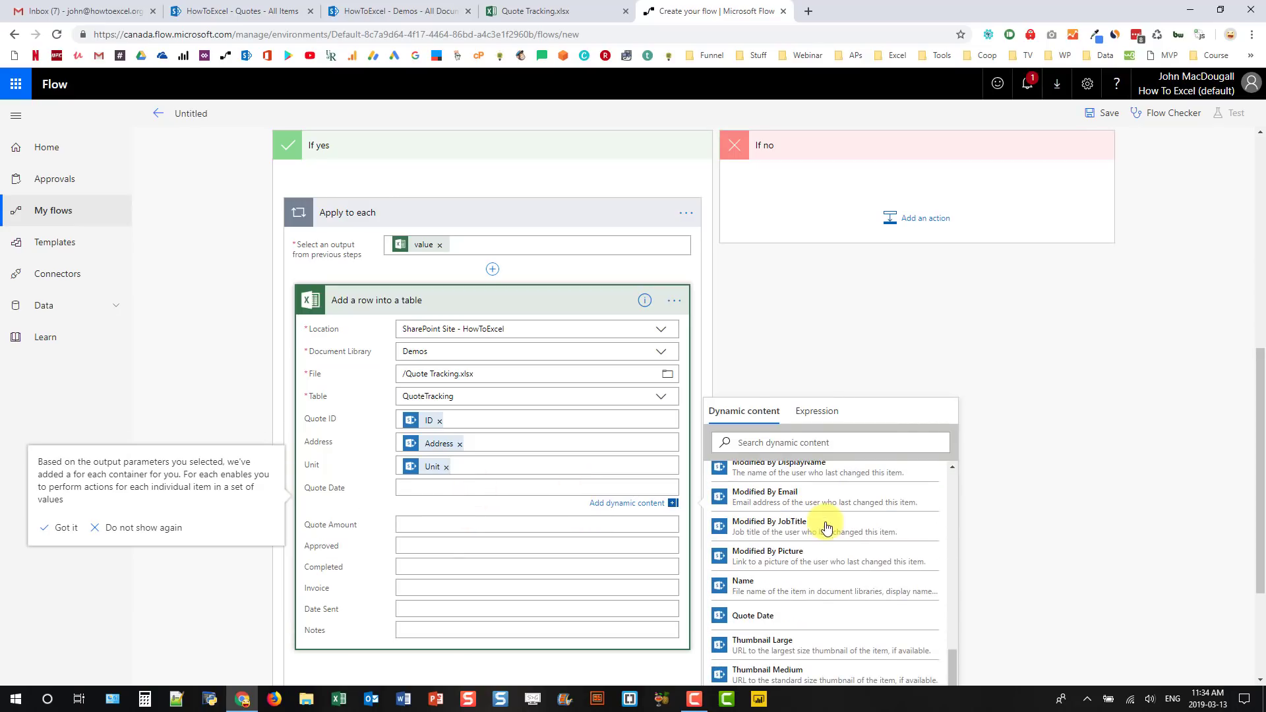
click(785, 617)
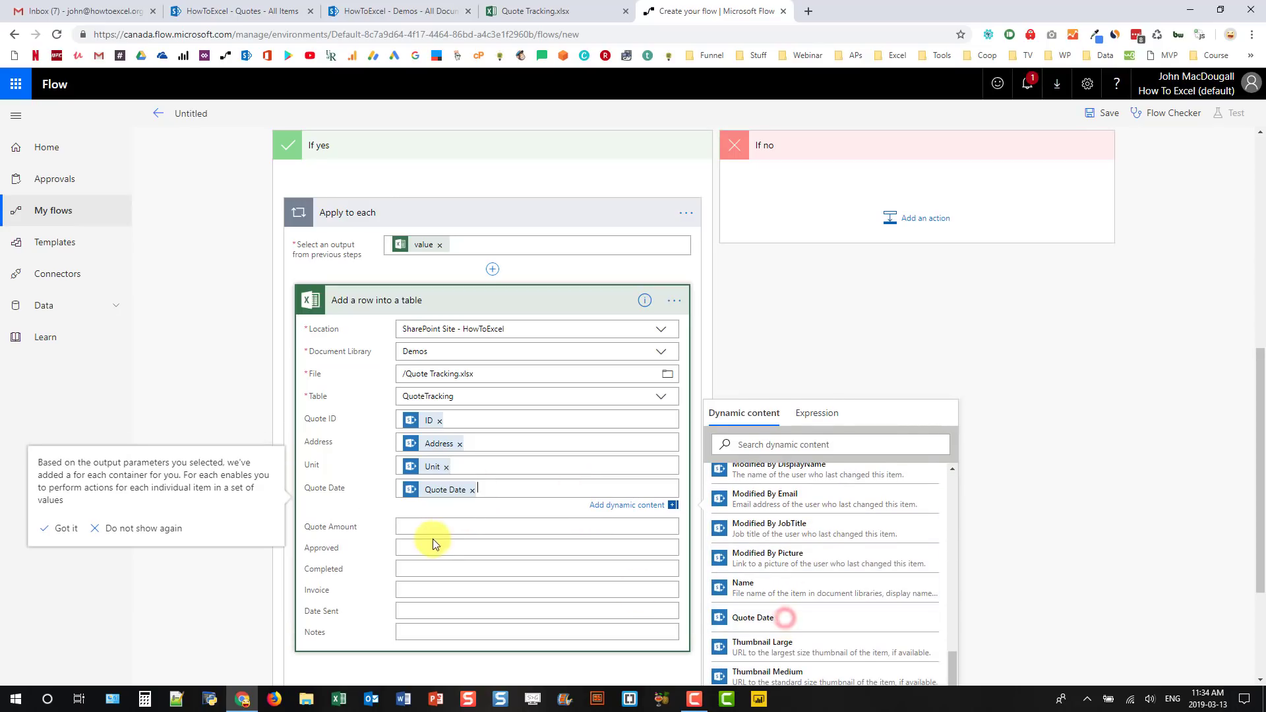
- Map the item's Quote Amount into the Quote Amount field
click(430, 526)
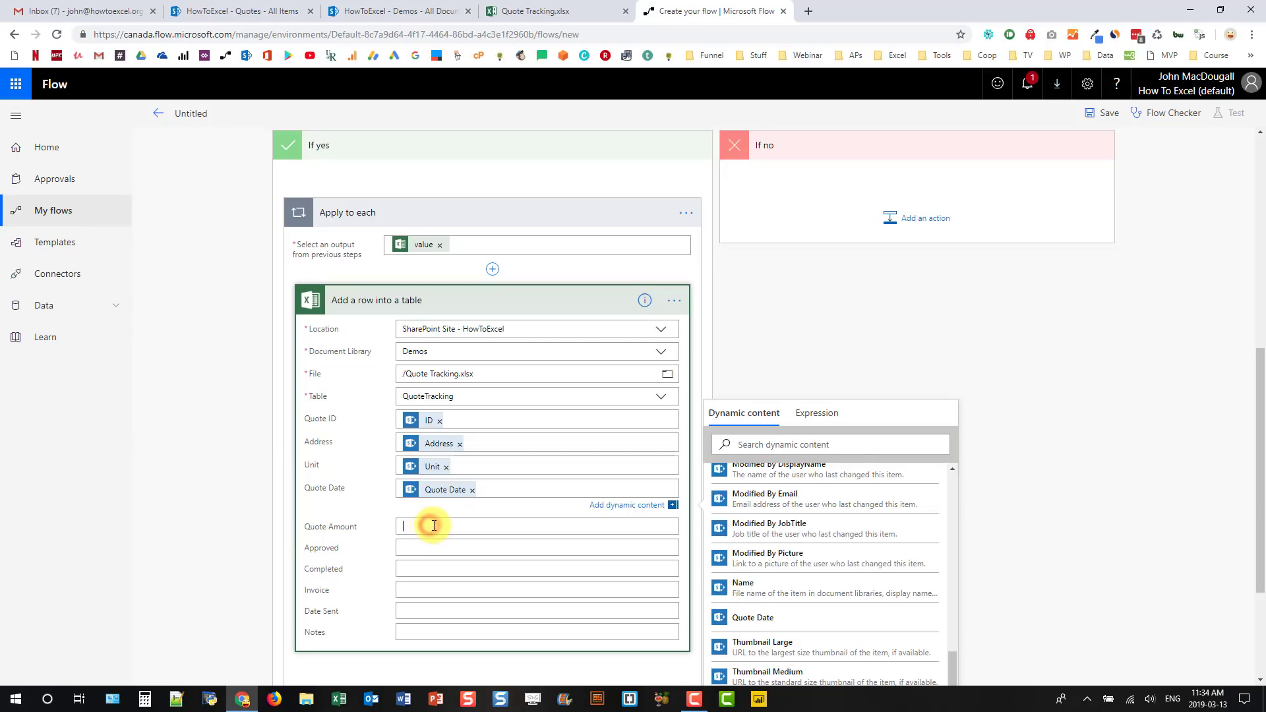
scroll(812, 568, down, 10)
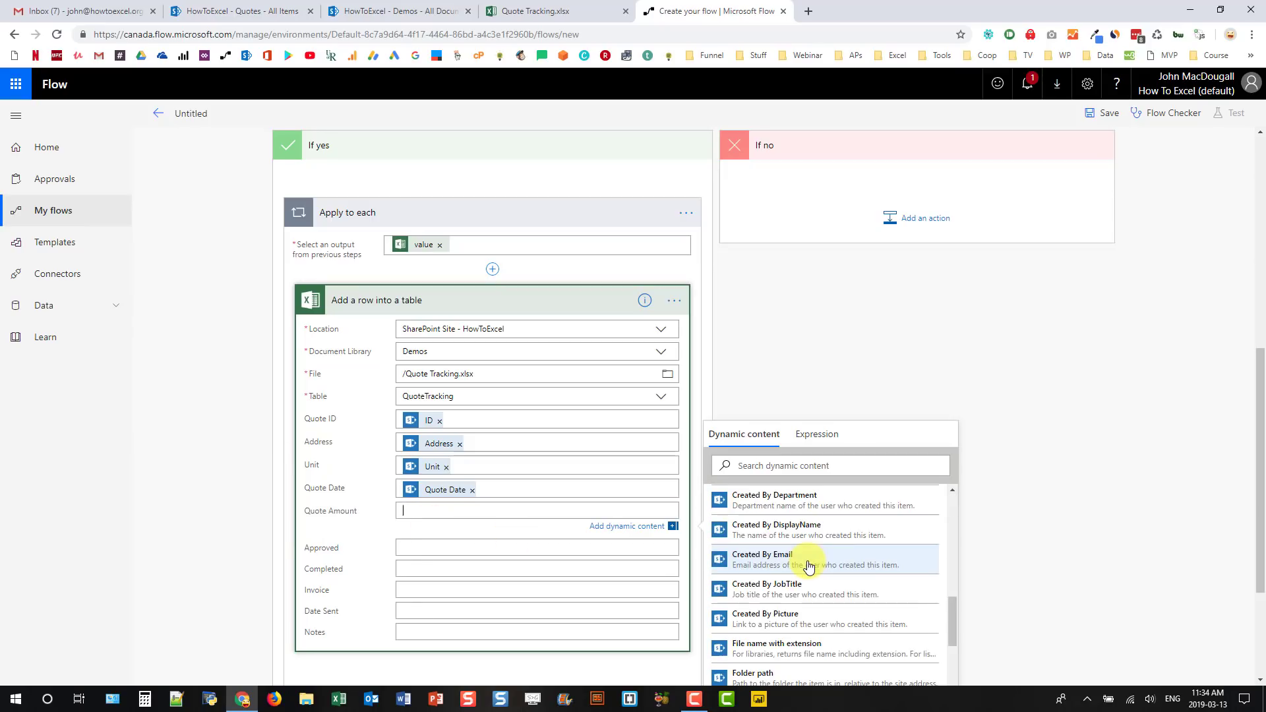
scroll(815, 569, down, 2)
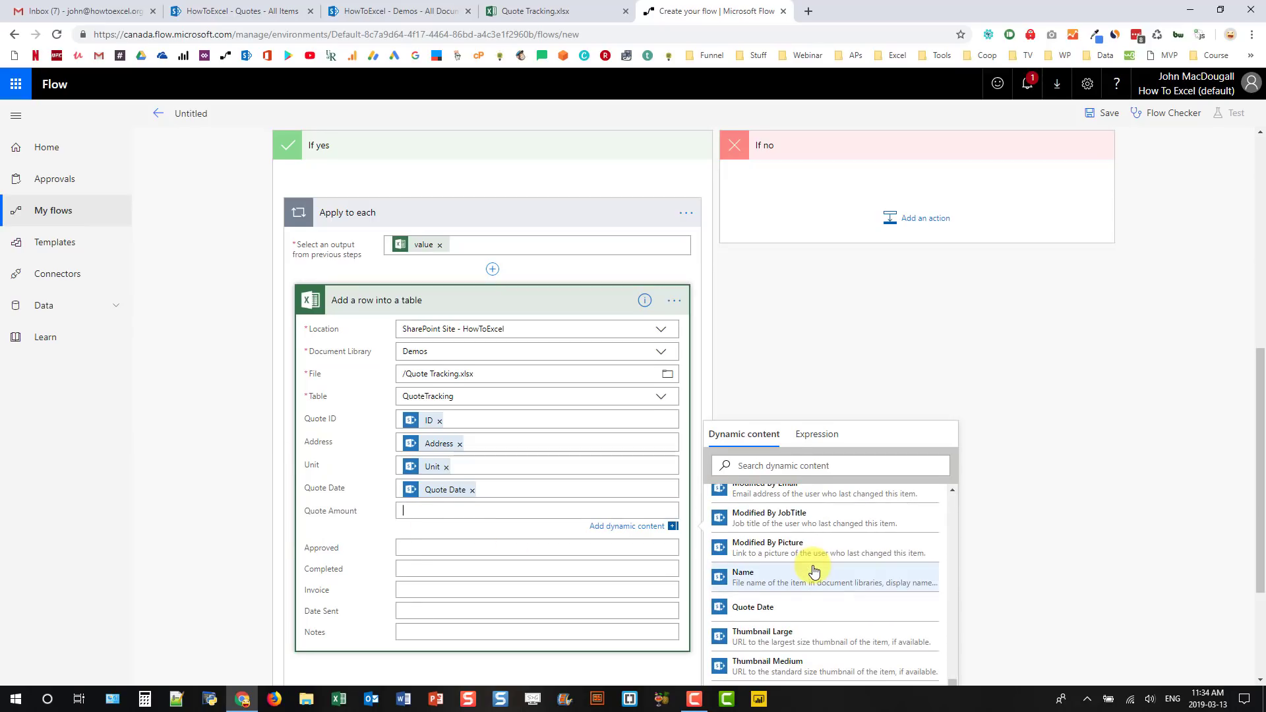
scroll(824, 560, down, 4)
scroll(854, 507, up, 10)
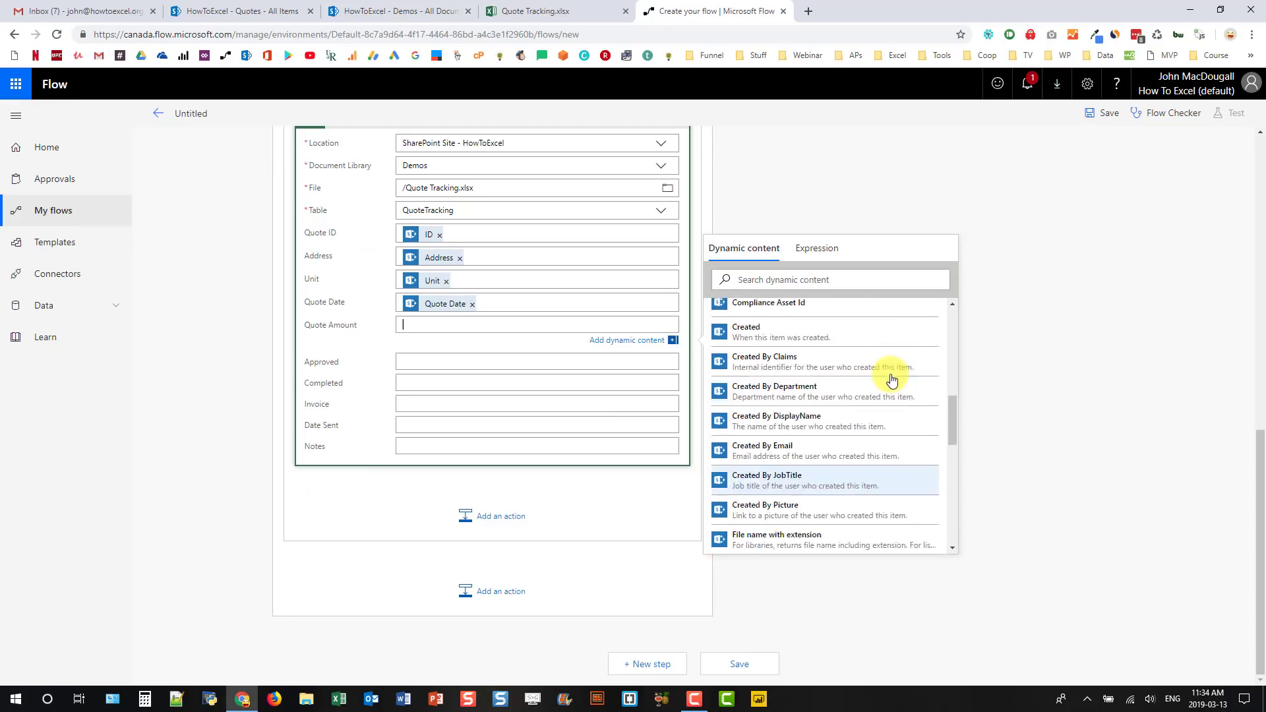
click(915, 465)
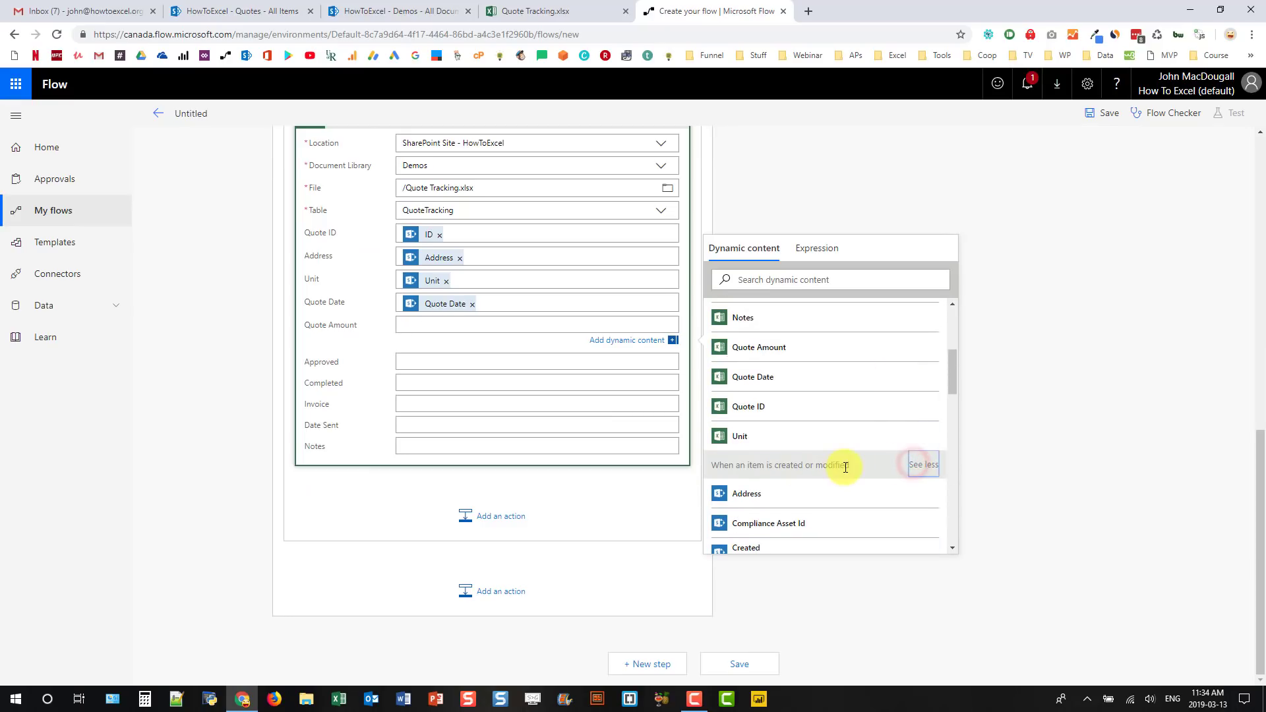
scroll(846, 467, down, 6)
scroll(846, 467, down, 5)
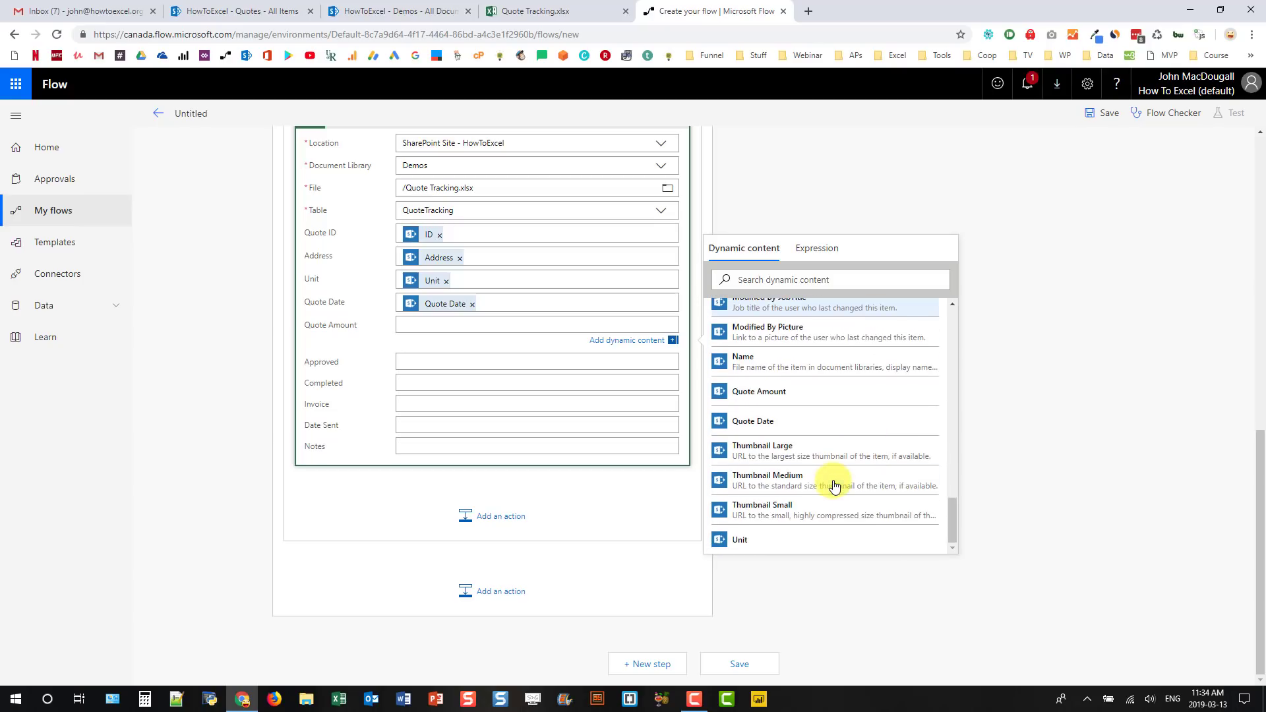
click(807, 392)
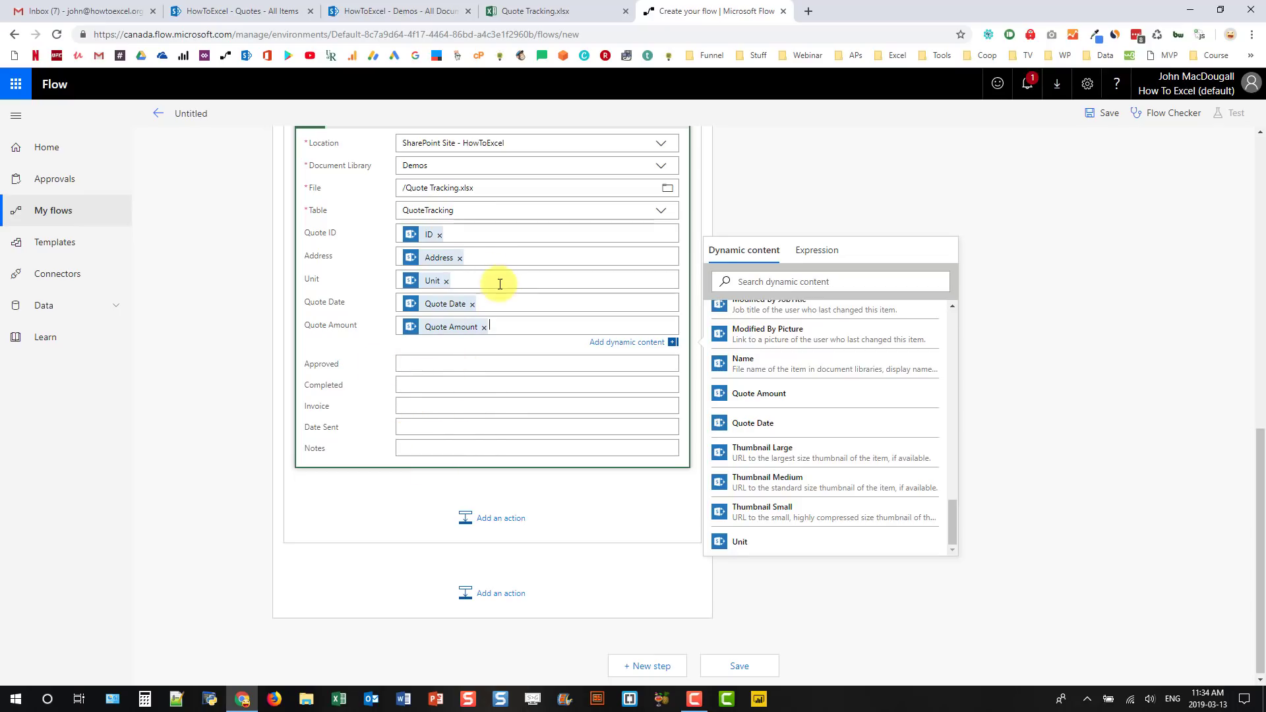
- Close the dynamic content list and collapse the Add a row into a table card
scroll(768, 198, up, 4)
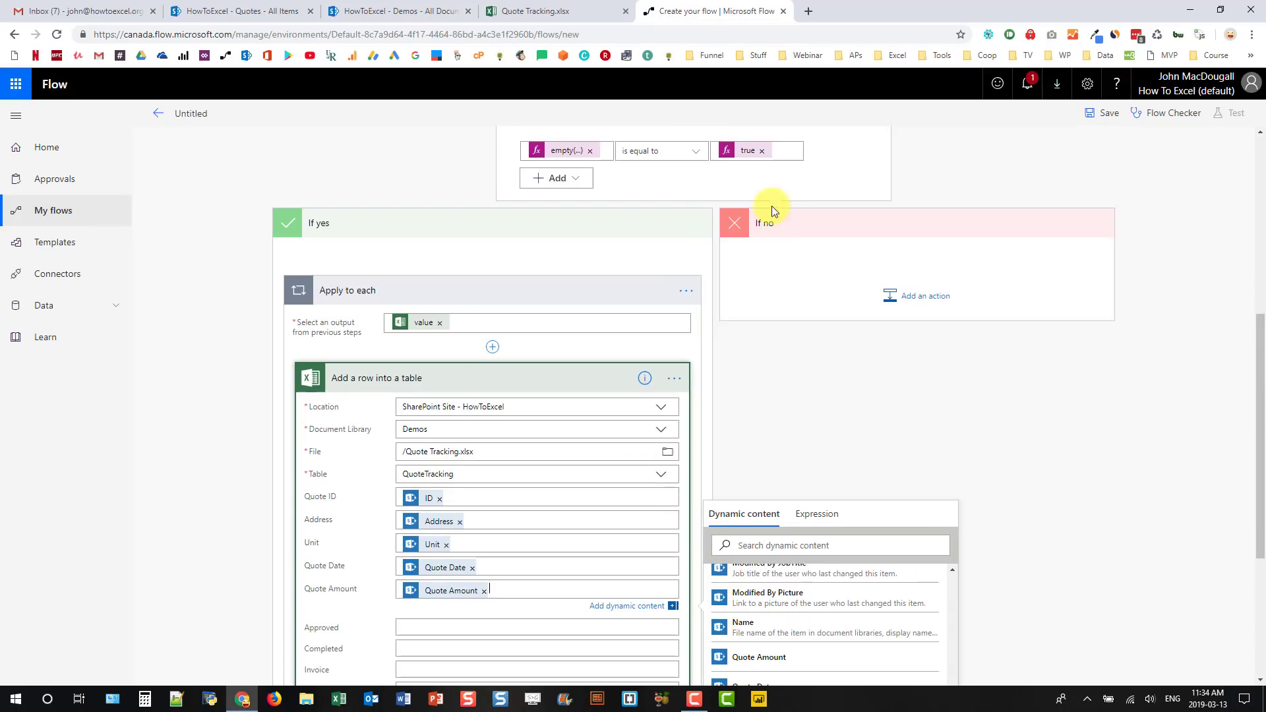
click(782, 369)
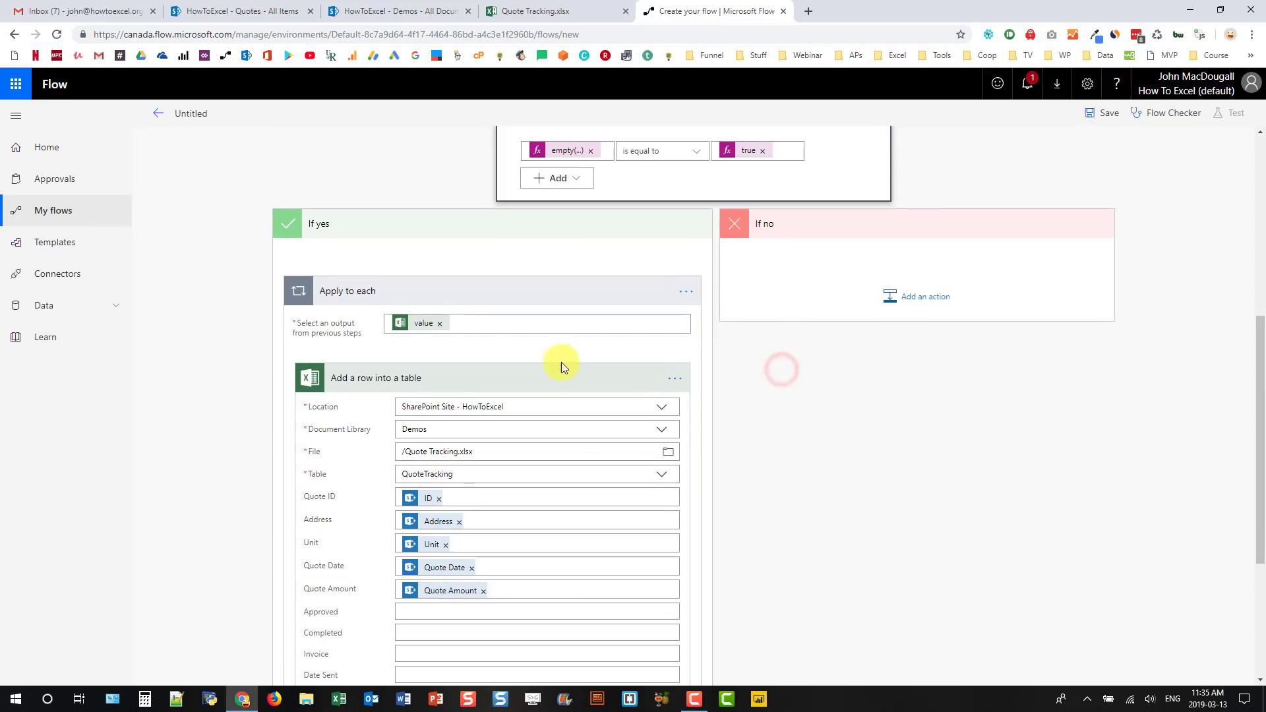
click(503, 376)
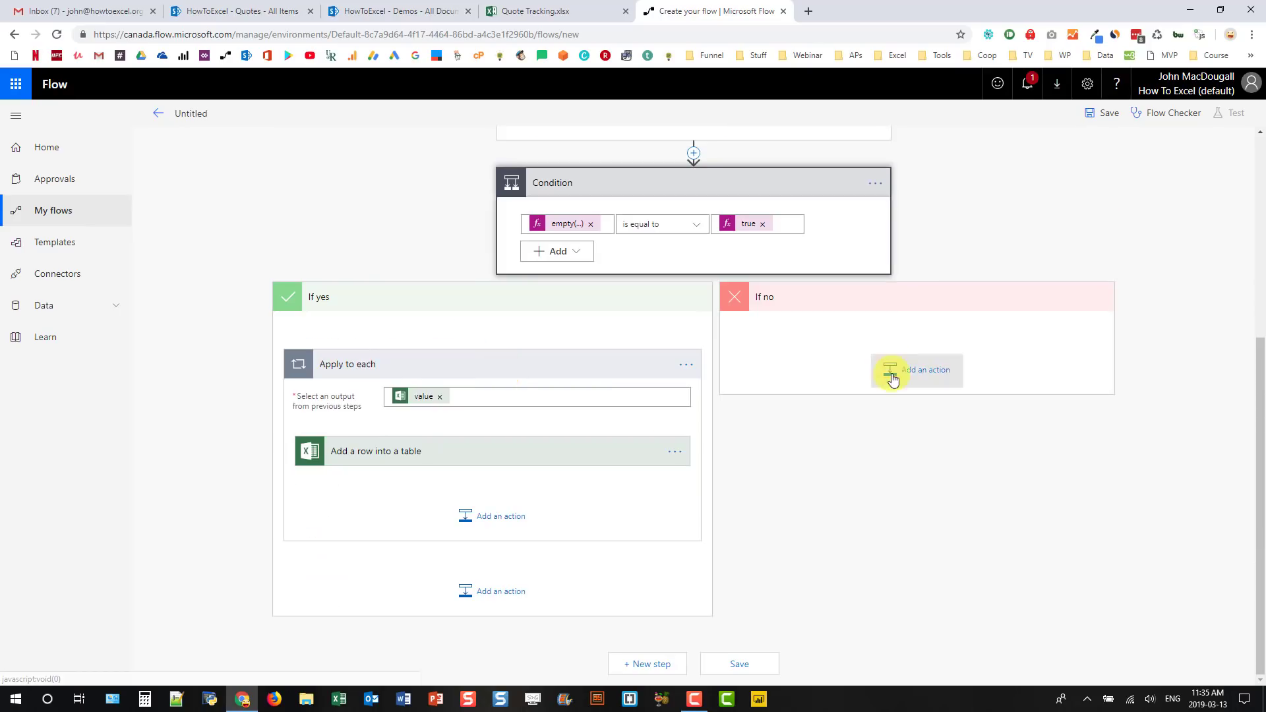
scroll(806, 248, up, 2)
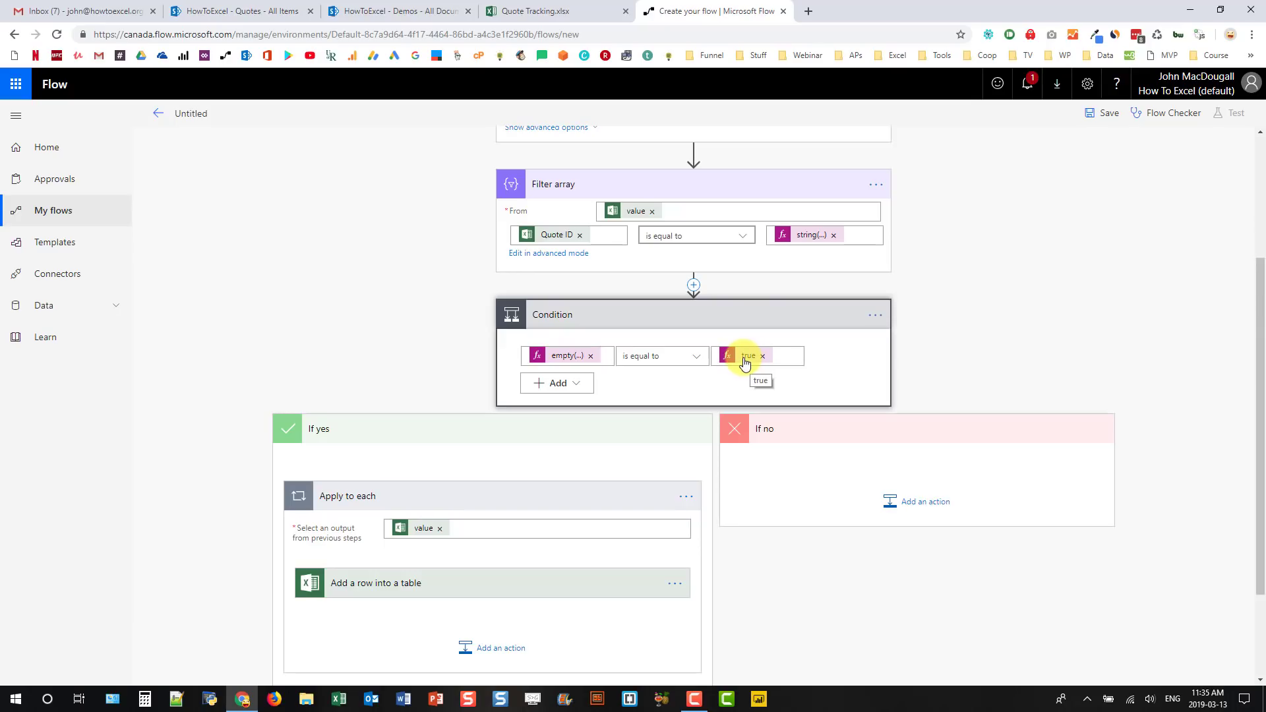
- Add an Excel Online (Business) 'Update a row' action under If no
click(900, 507)
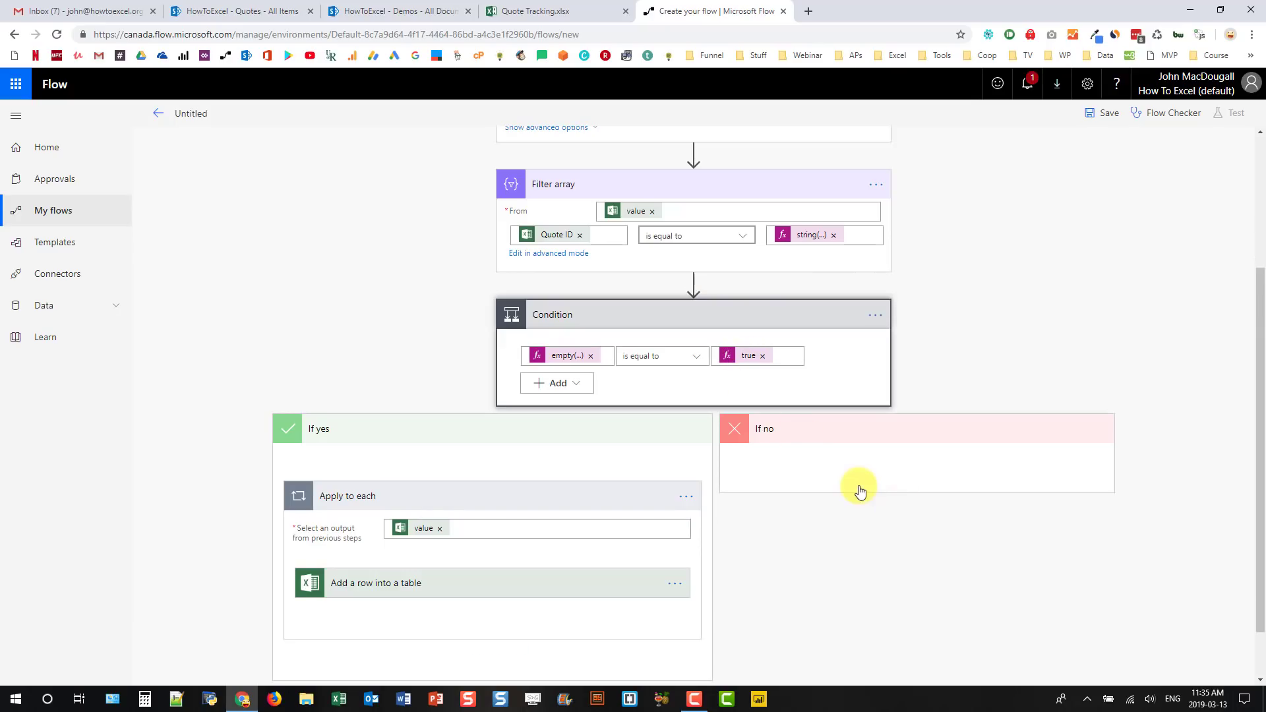
click(787, 532)
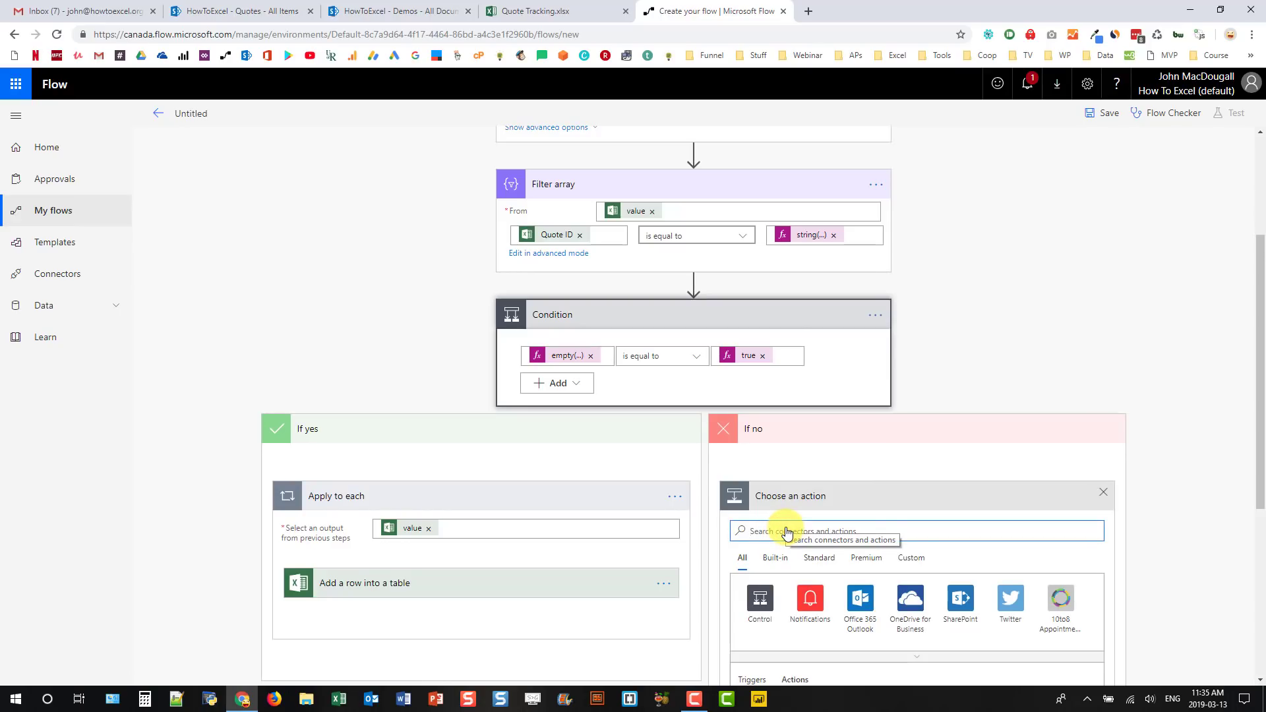
text(e)
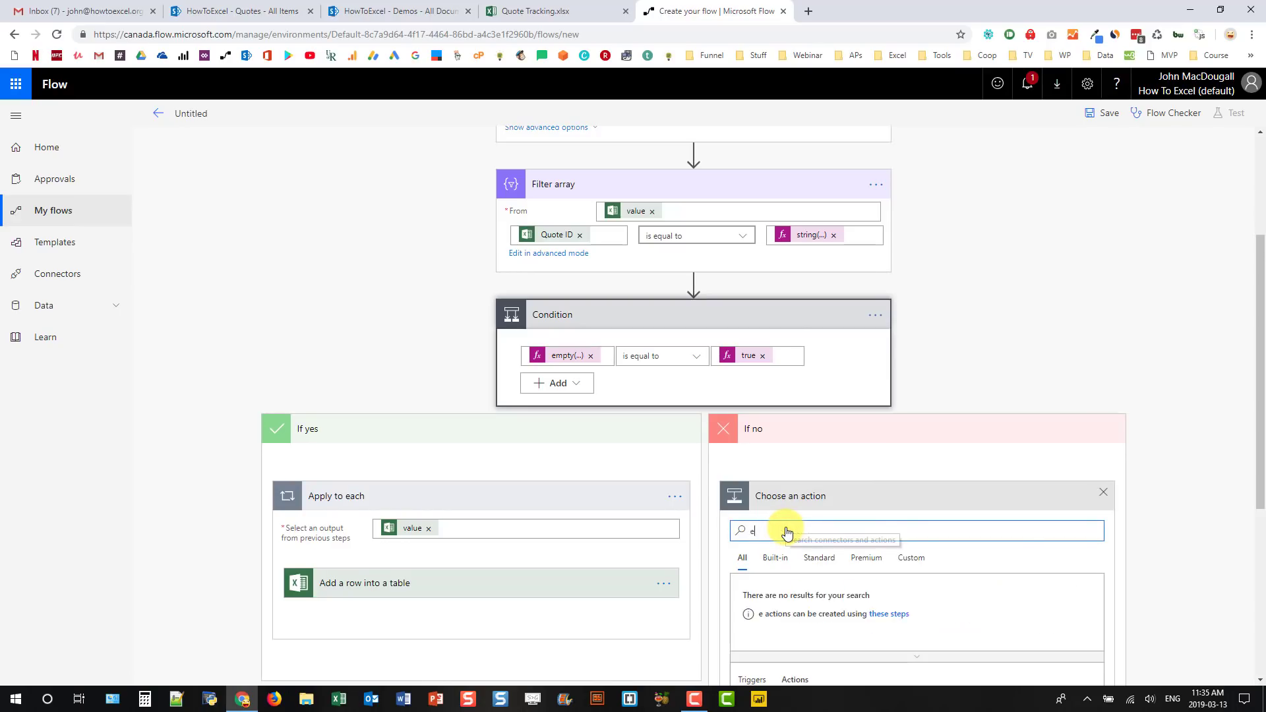
text(xcel)
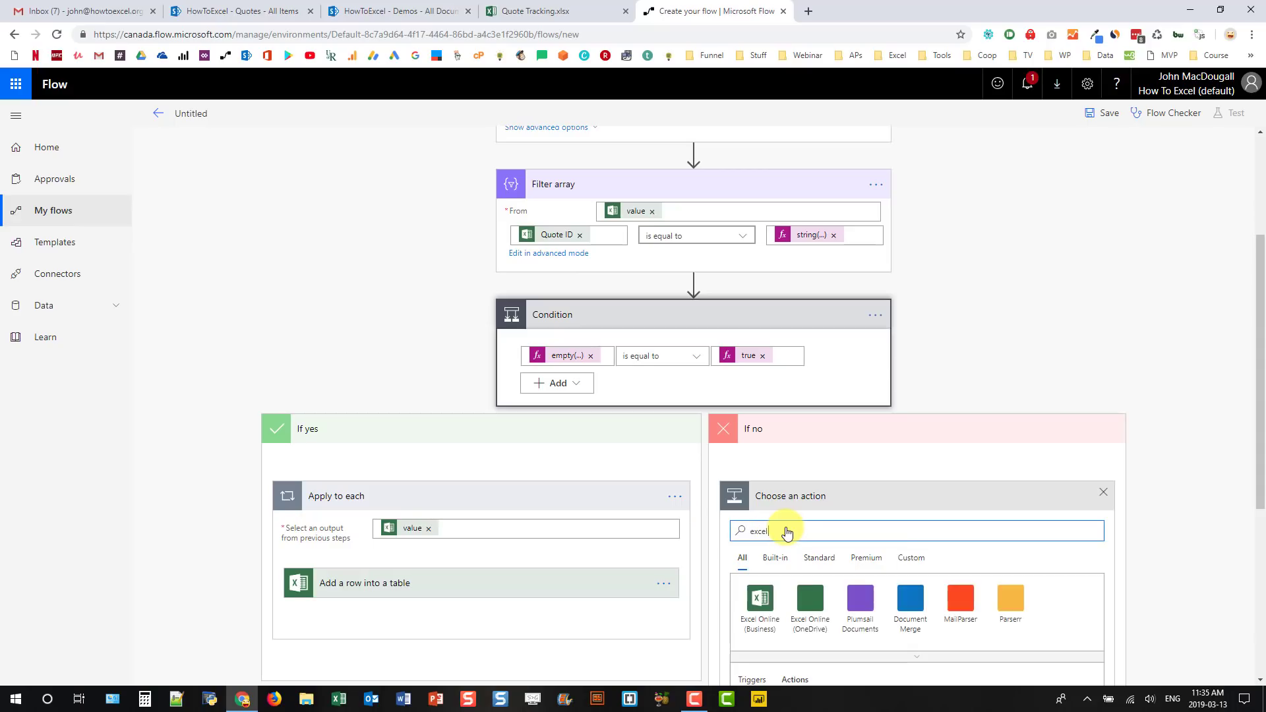
click(762, 602)
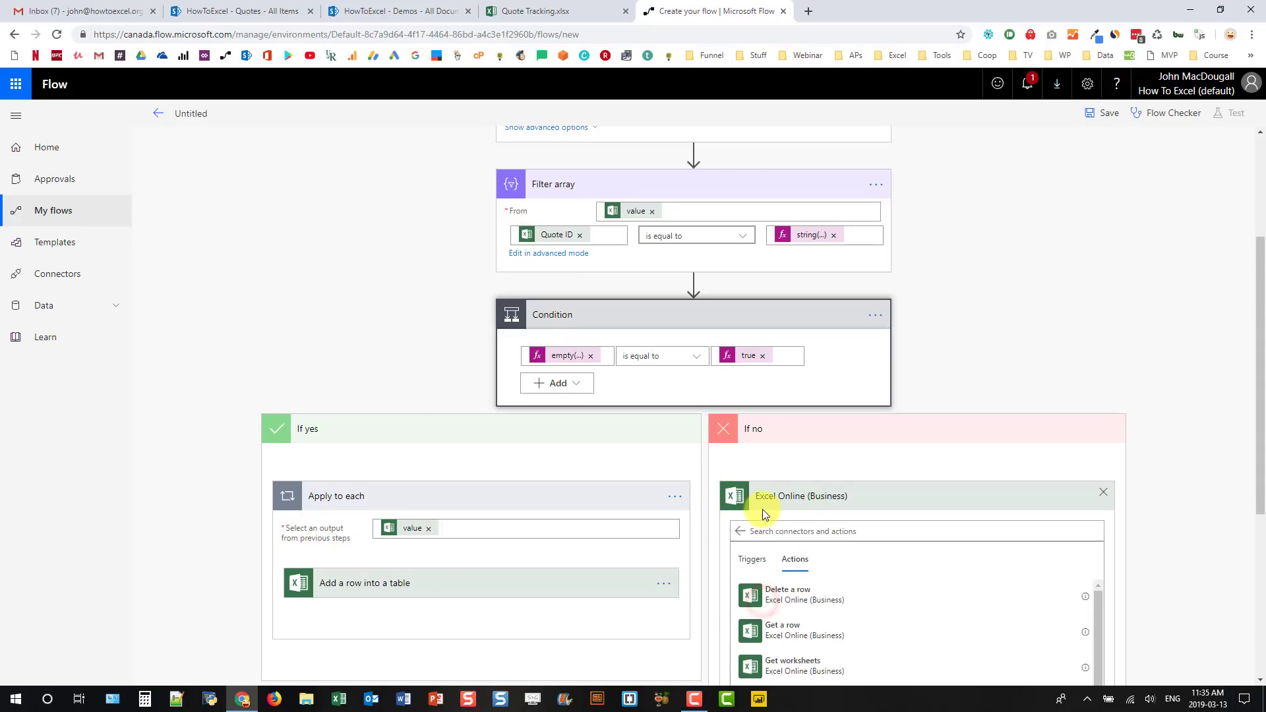
scroll(762, 509, down, 2)
scroll(763, 508, down, 3)
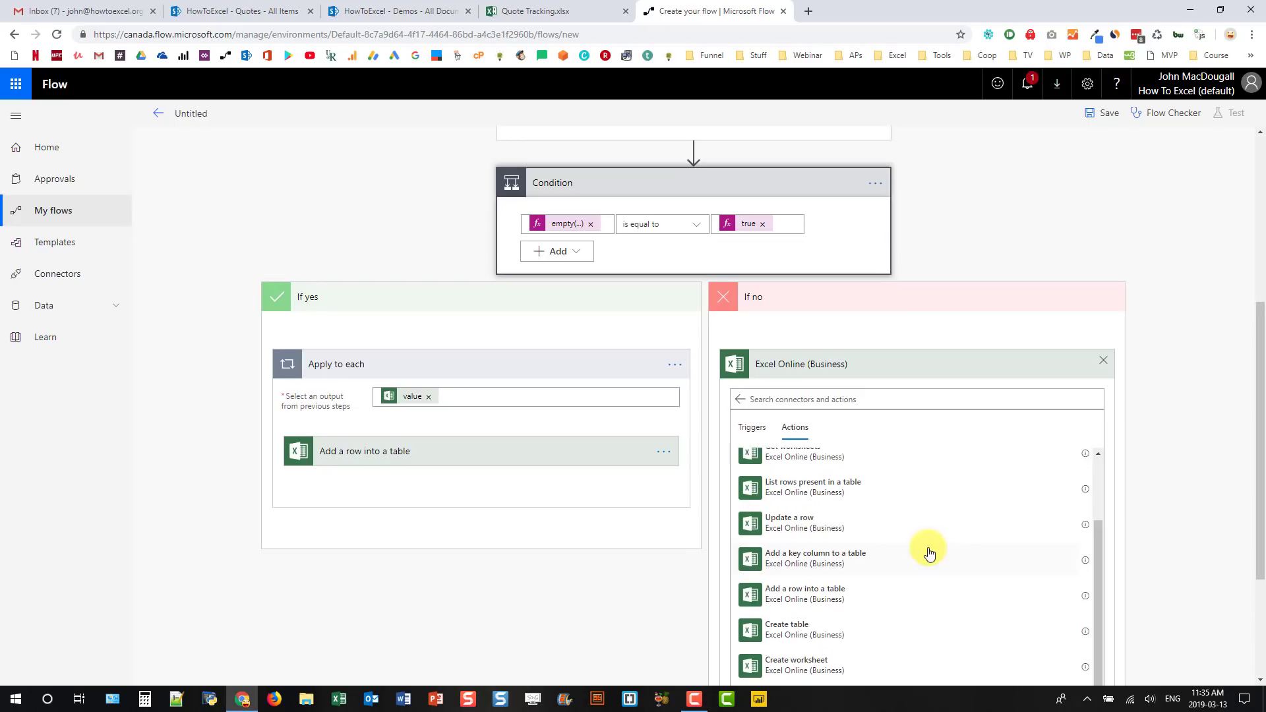
scroll(884, 566, down, 1)
scroll(882, 570, up, 2)
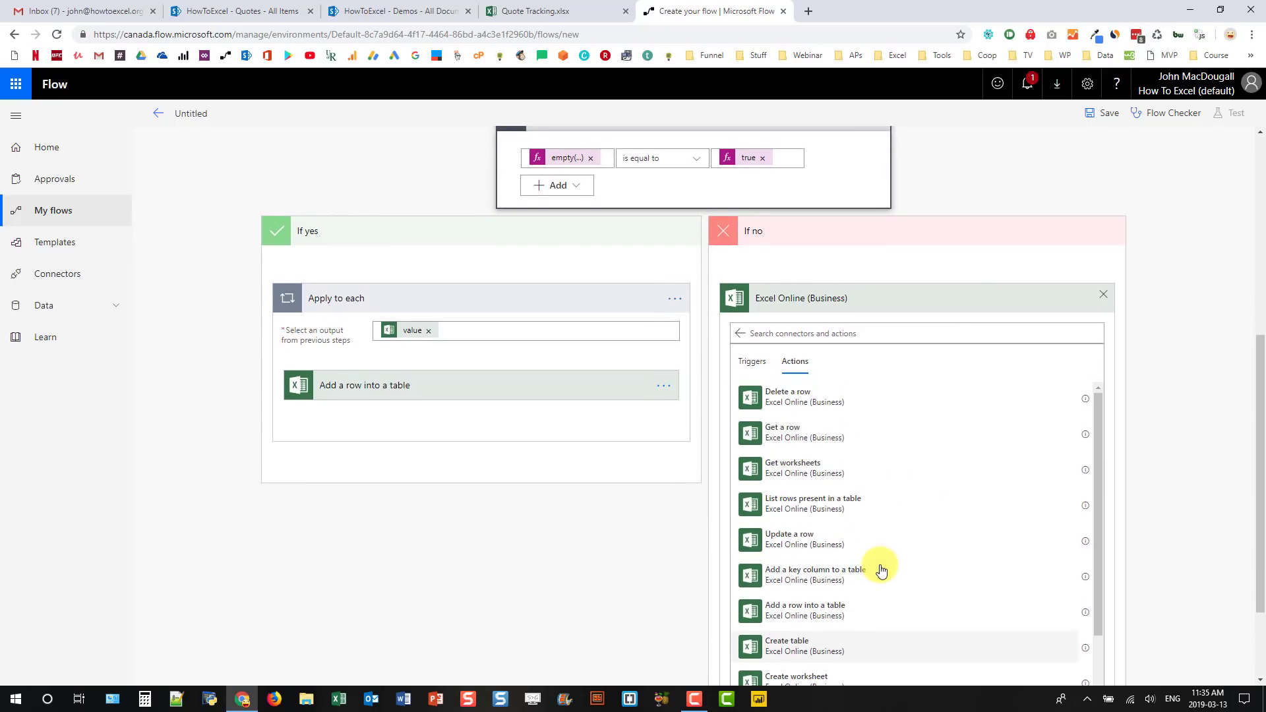
click(861, 542)
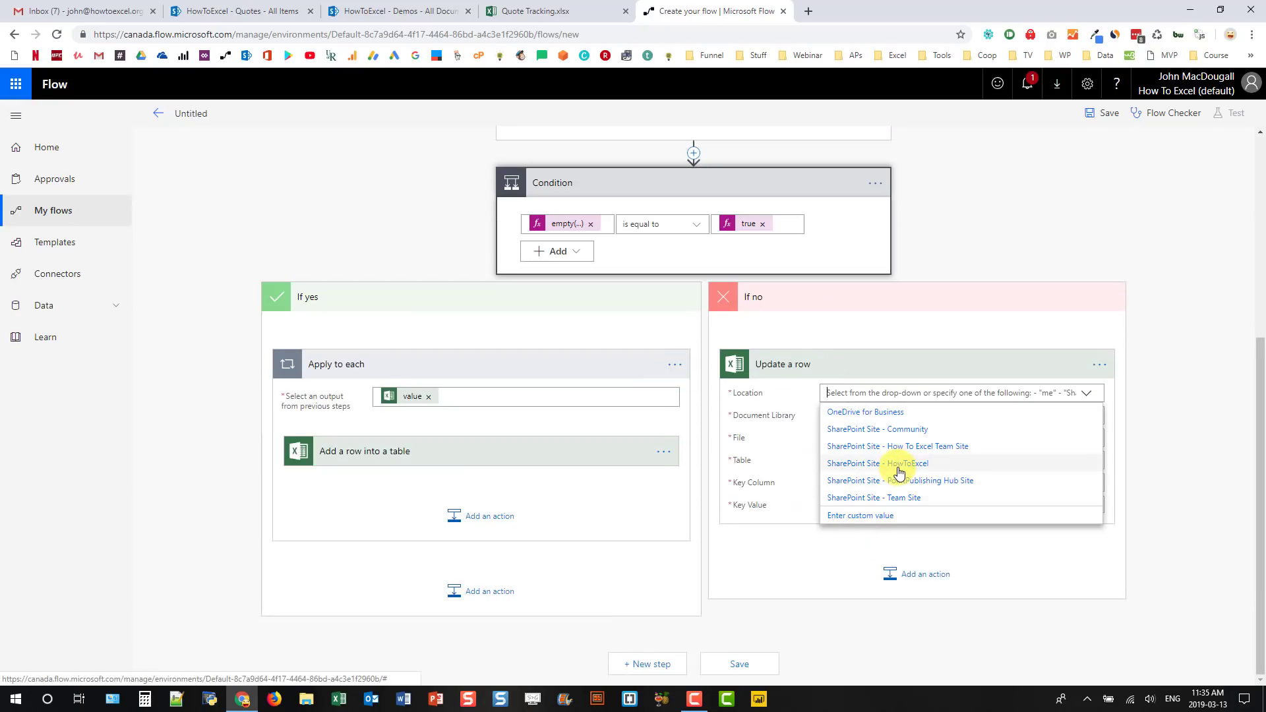
- Target SharePoint Site - HowToExcel, Demos library, Quote Tracking.xlsx and the QuoteTracking table
click(907, 464)
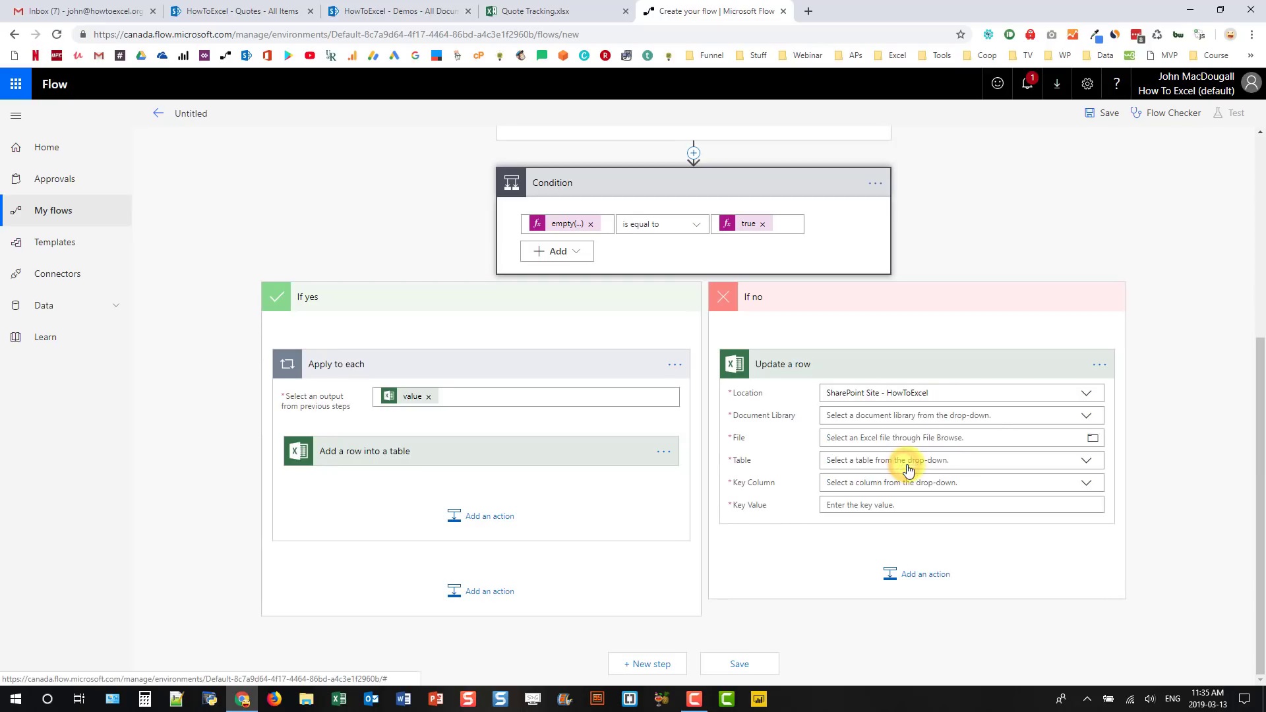
click(1084, 417)
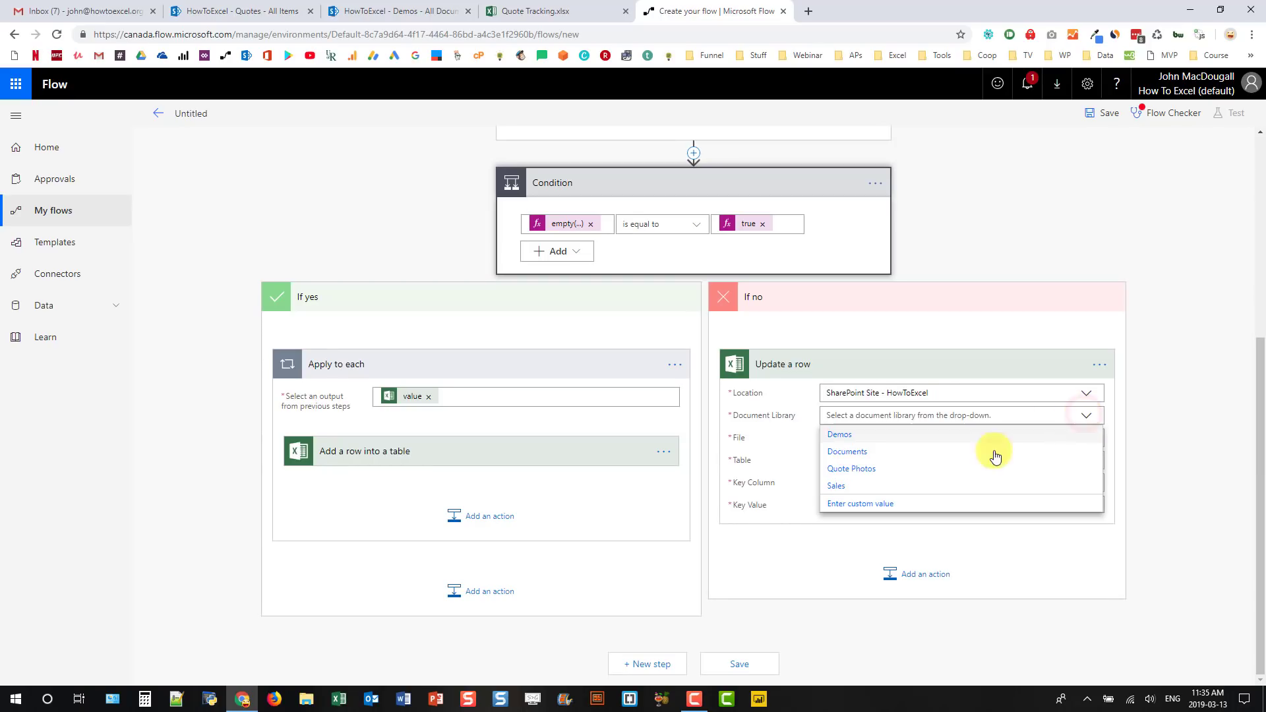
click(957, 435)
click(1092, 438)
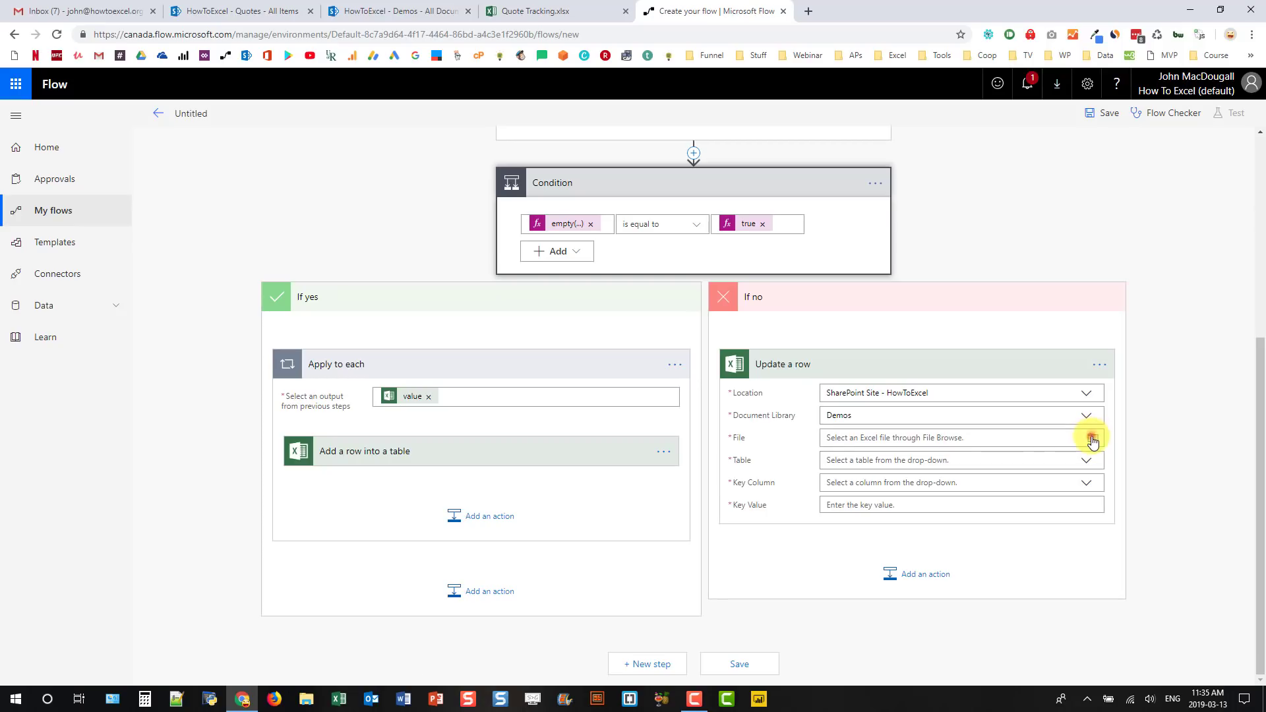
click(1095, 466)
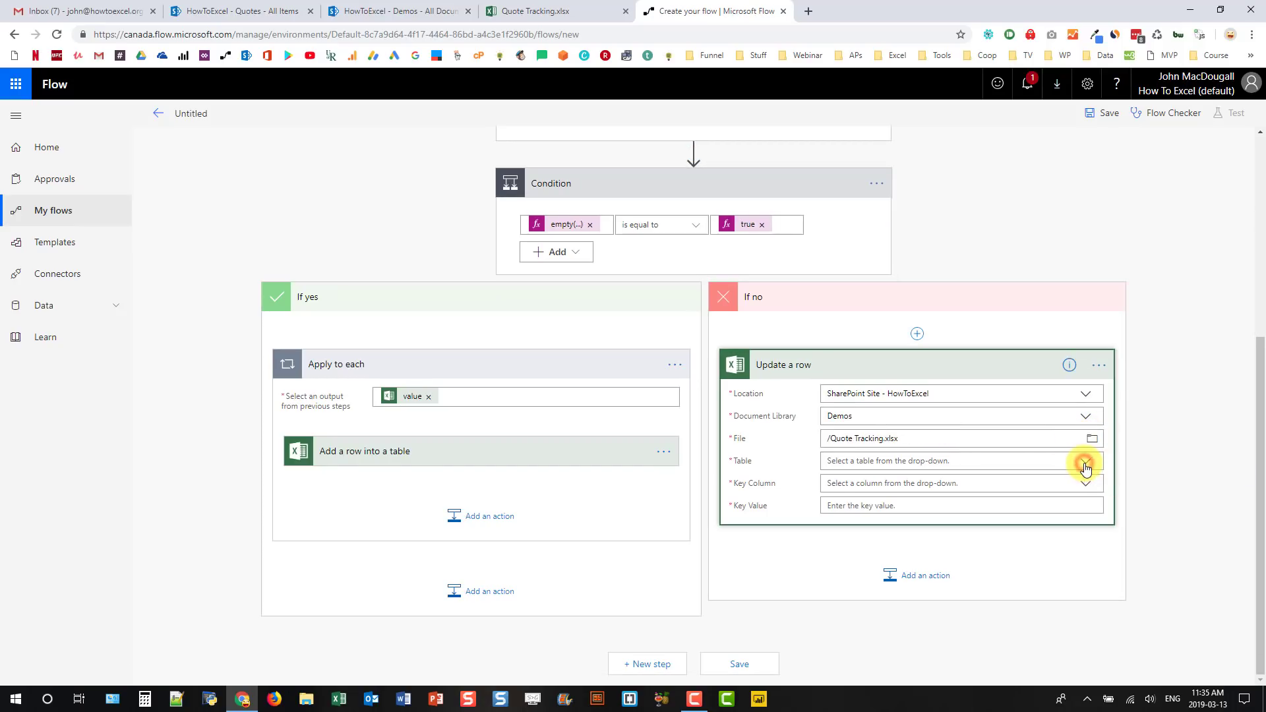
click(1087, 465)
click(981, 484)
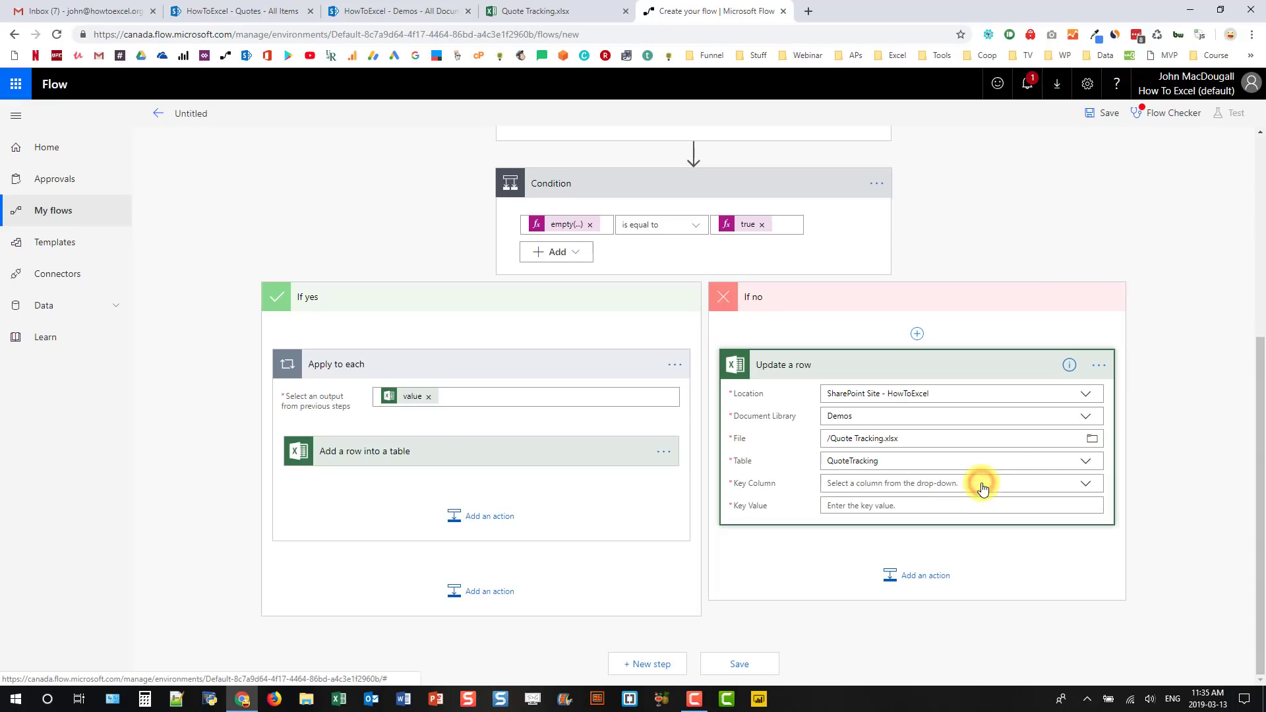
- Set the Key Column to Quote ID
click(905, 483)
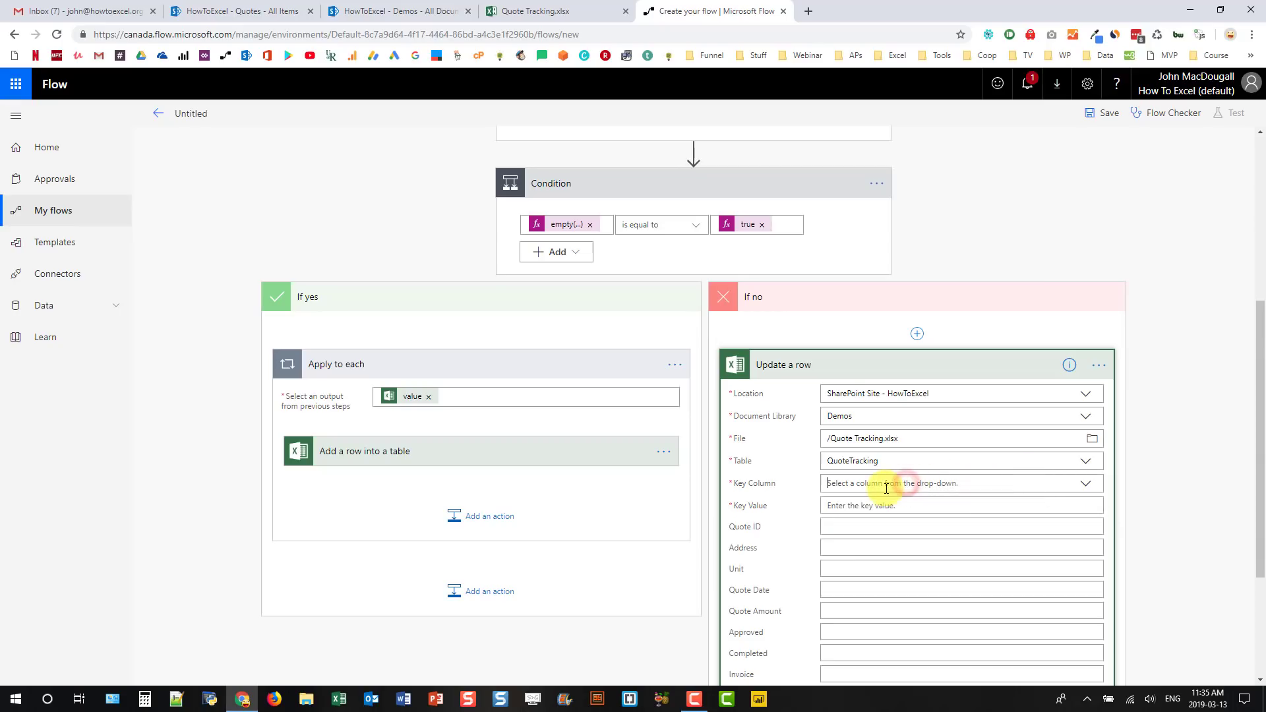
click(785, 487)
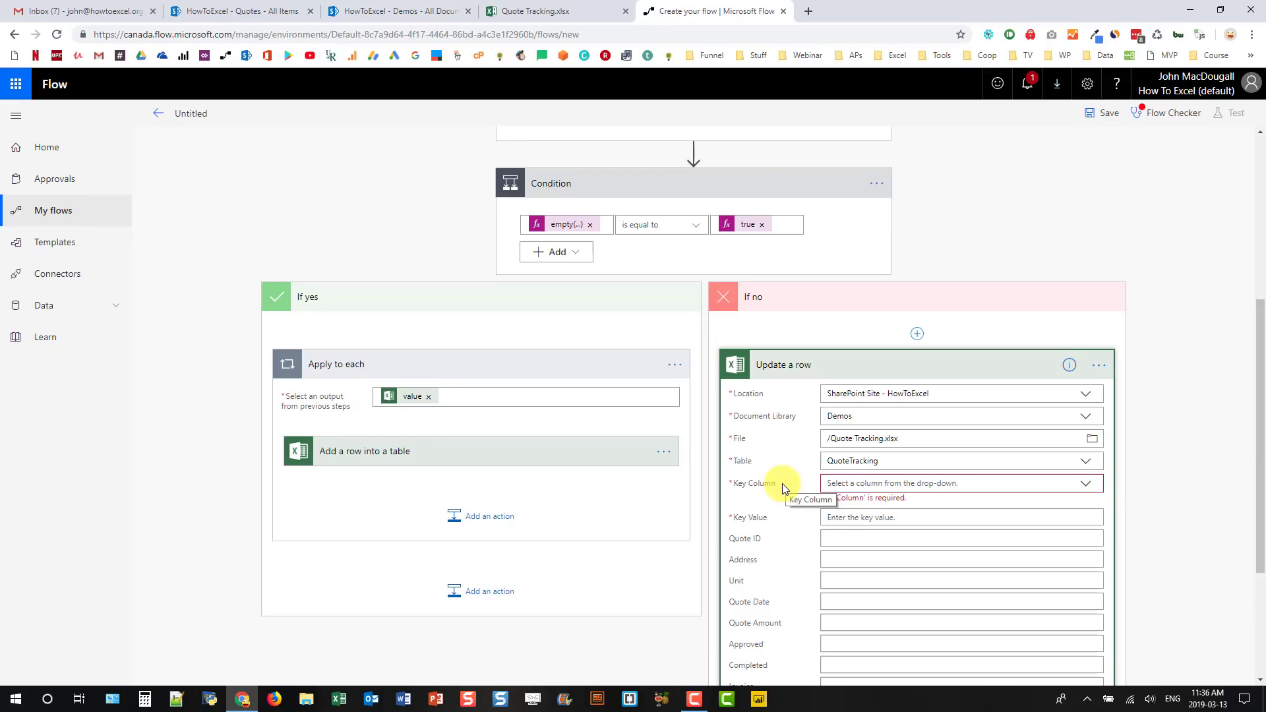
click(857, 483)
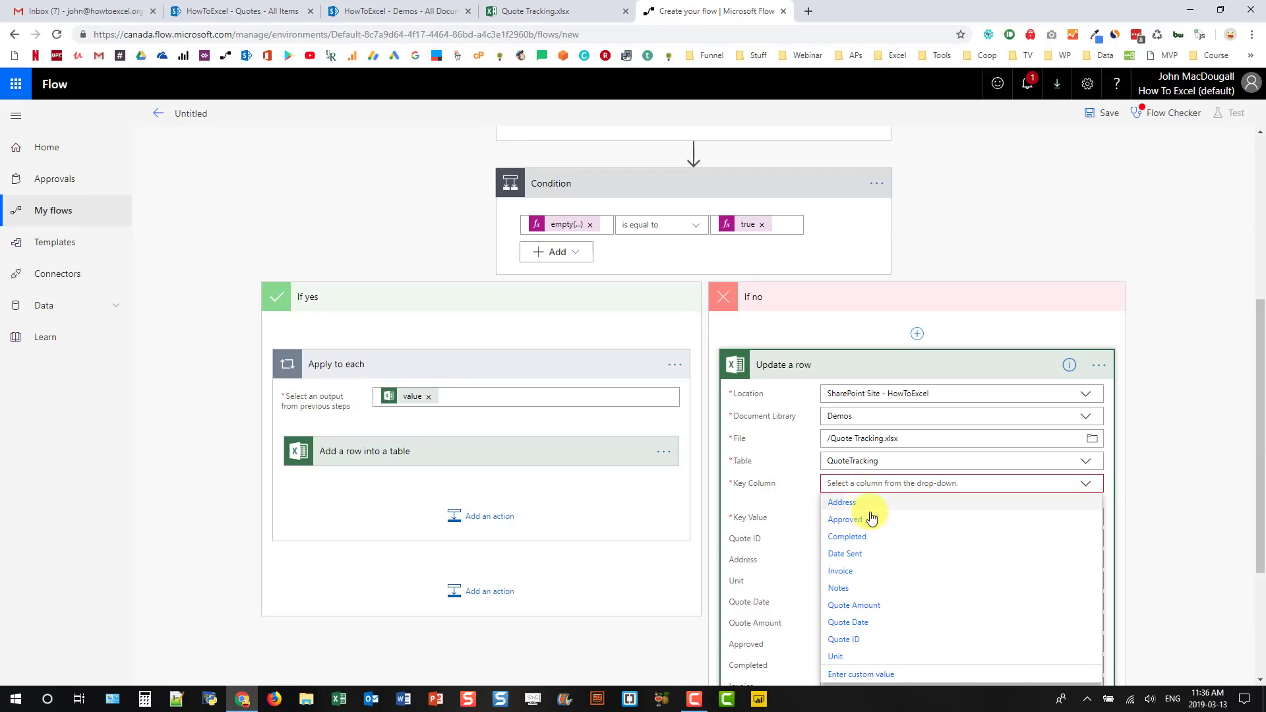
click(857, 640)
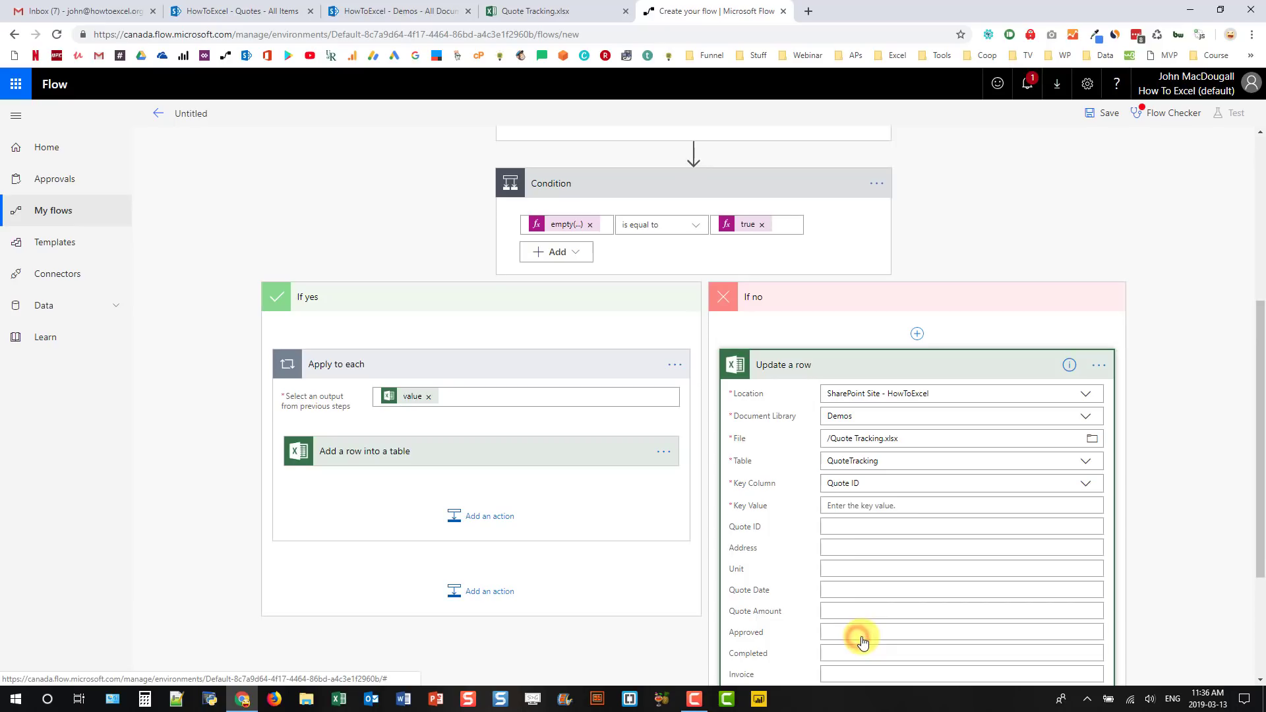
- Set the Update a row Key Value to the SharePoint item's ID
click(857, 505)
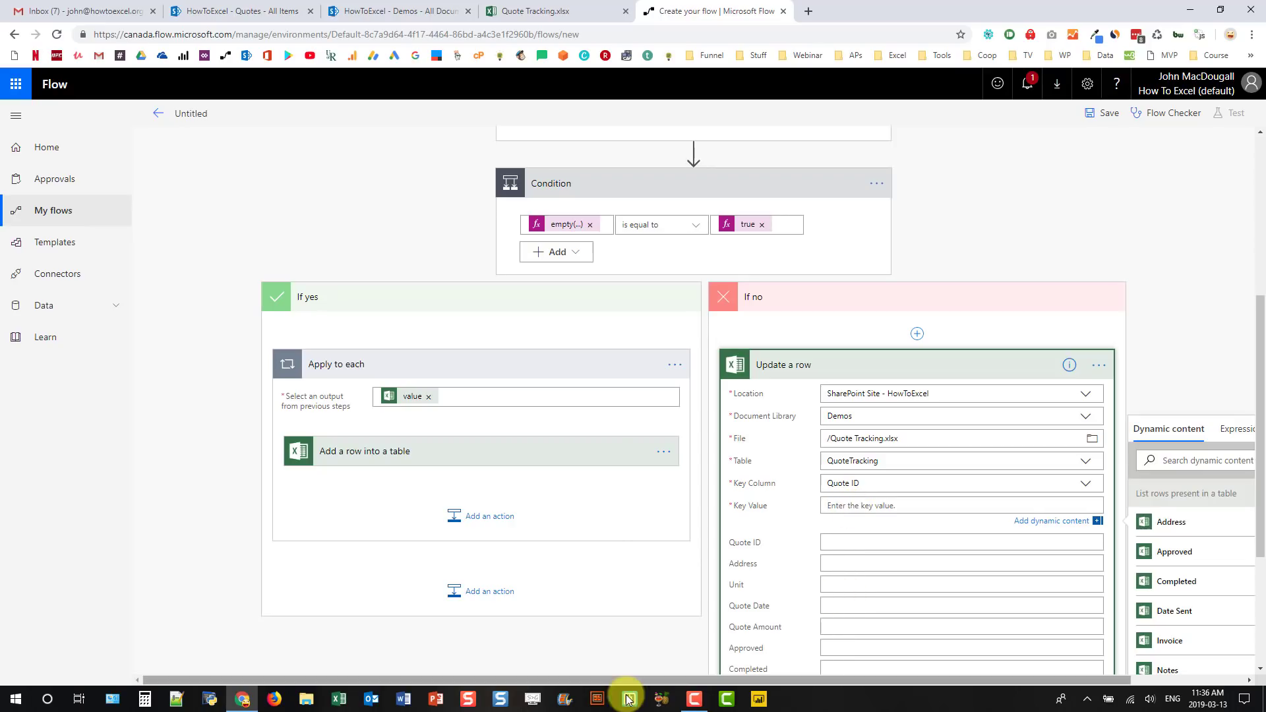
drag(680, 681, 884, 690)
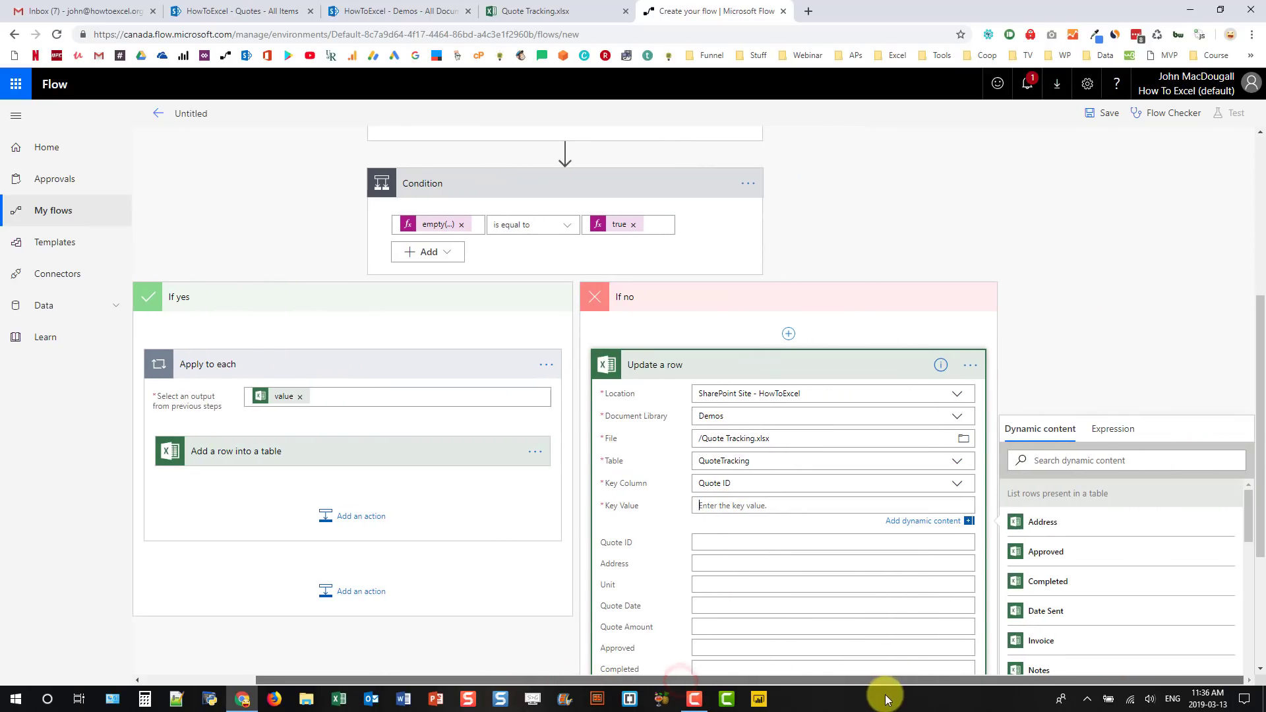
scroll(1077, 396, down, 5)
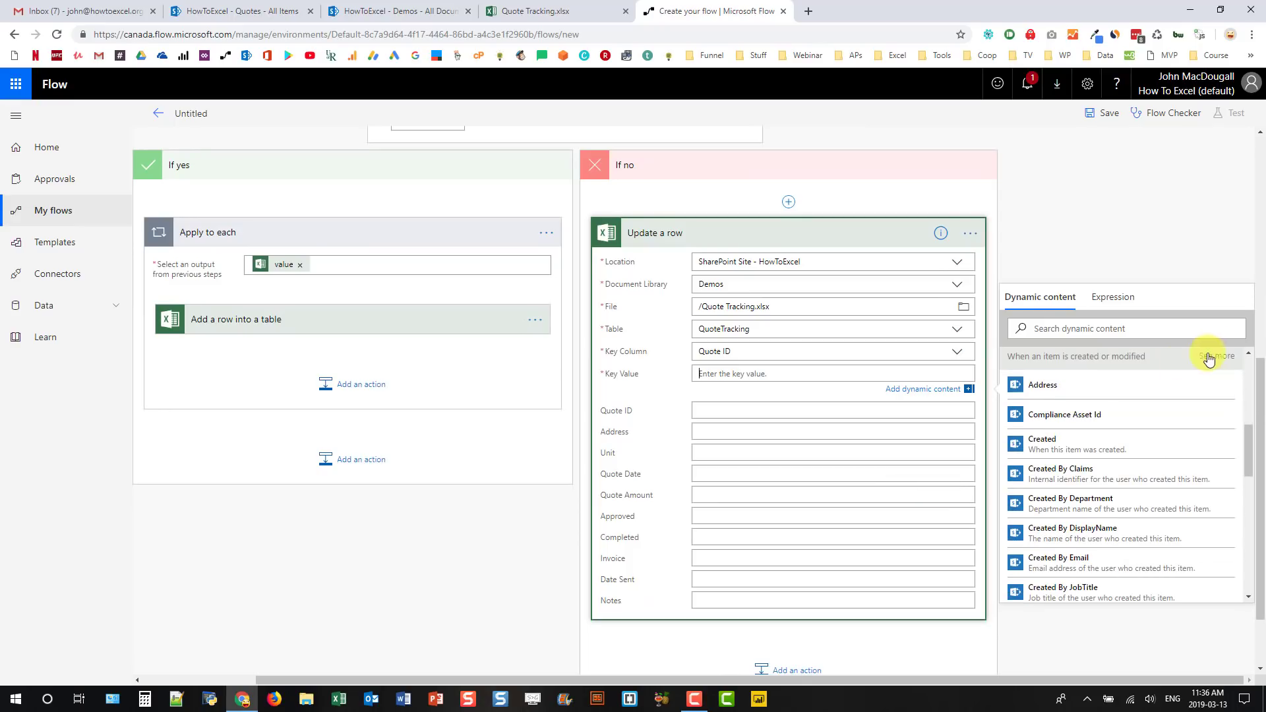
scroll(1104, 455, down, 2)
scroll(1095, 508, down, 1)
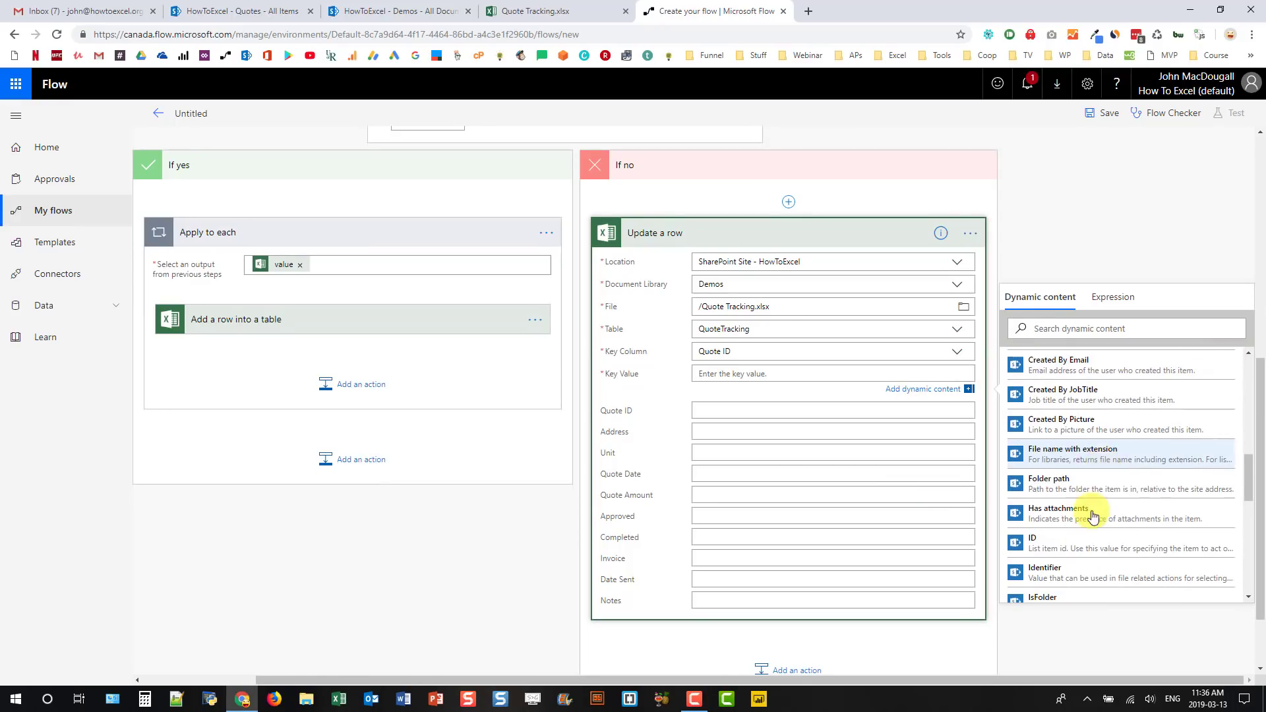
click(1084, 540)
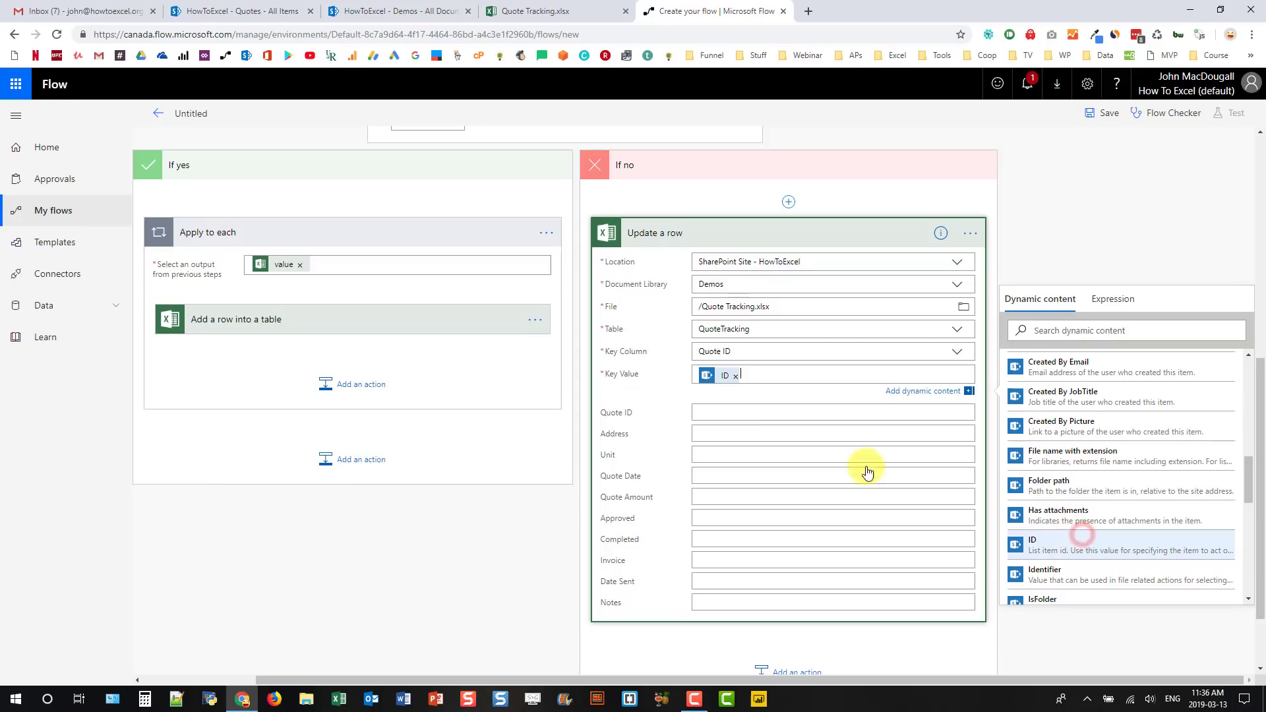
- Map the Address and Unit columns to the SharePoint item's Address and Unit fields
click(725, 411)
scroll(1060, 427, down, 4)
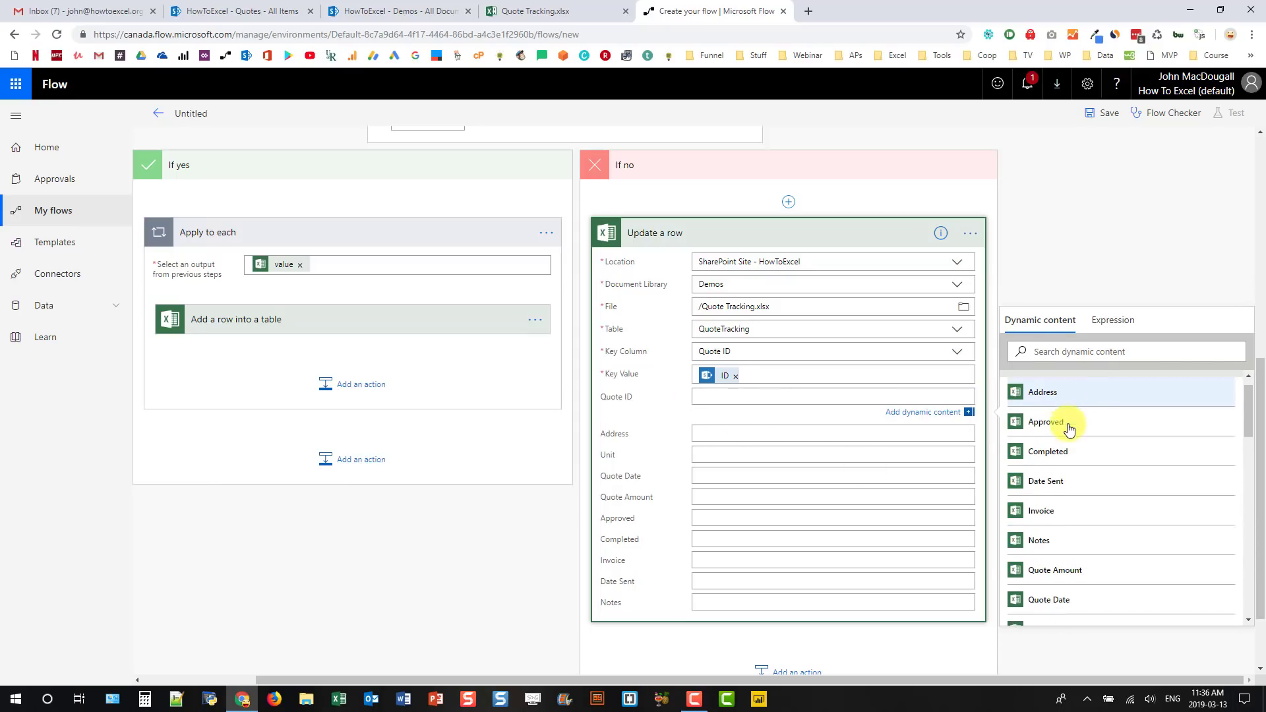
scroll(1121, 426, down, 3)
scroll(1187, 432, up, 3)
click(1217, 446)
scroll(1134, 515, down, 2)
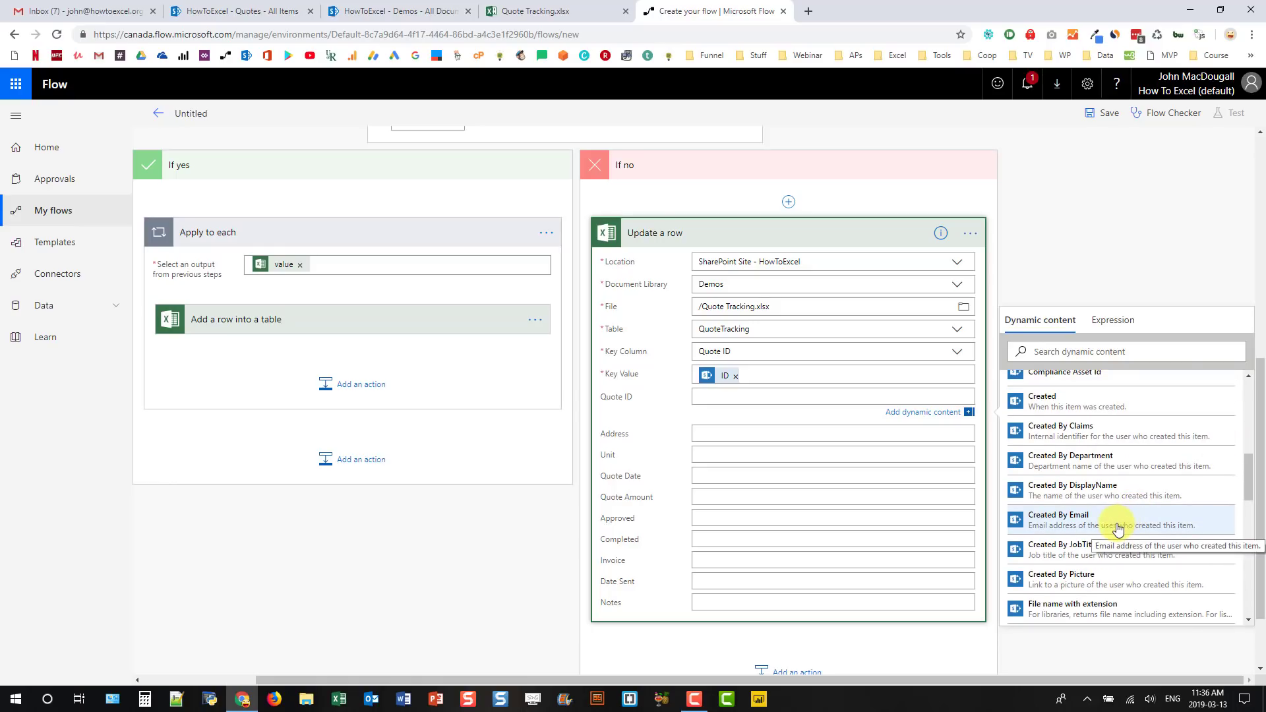
click(704, 434)
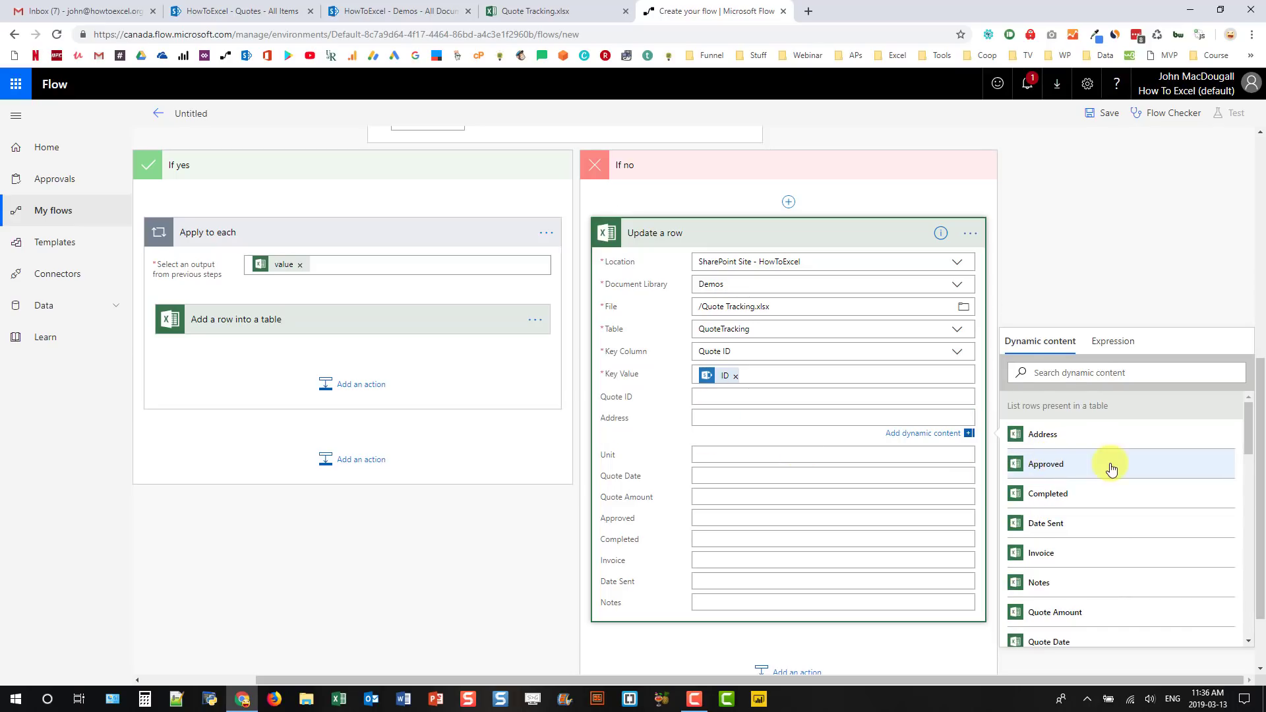
scroll(1105, 461, down, 5)
scroll(1092, 488, up, 1)
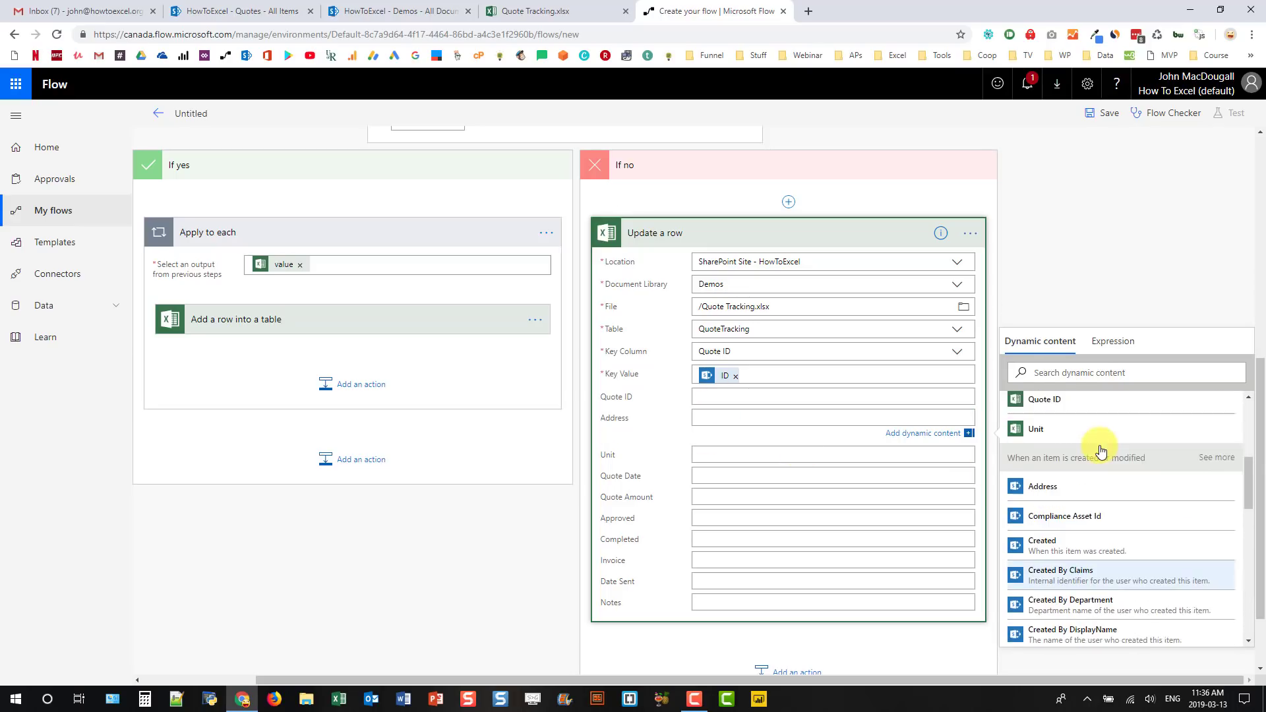
click(1088, 499)
click(711, 455)
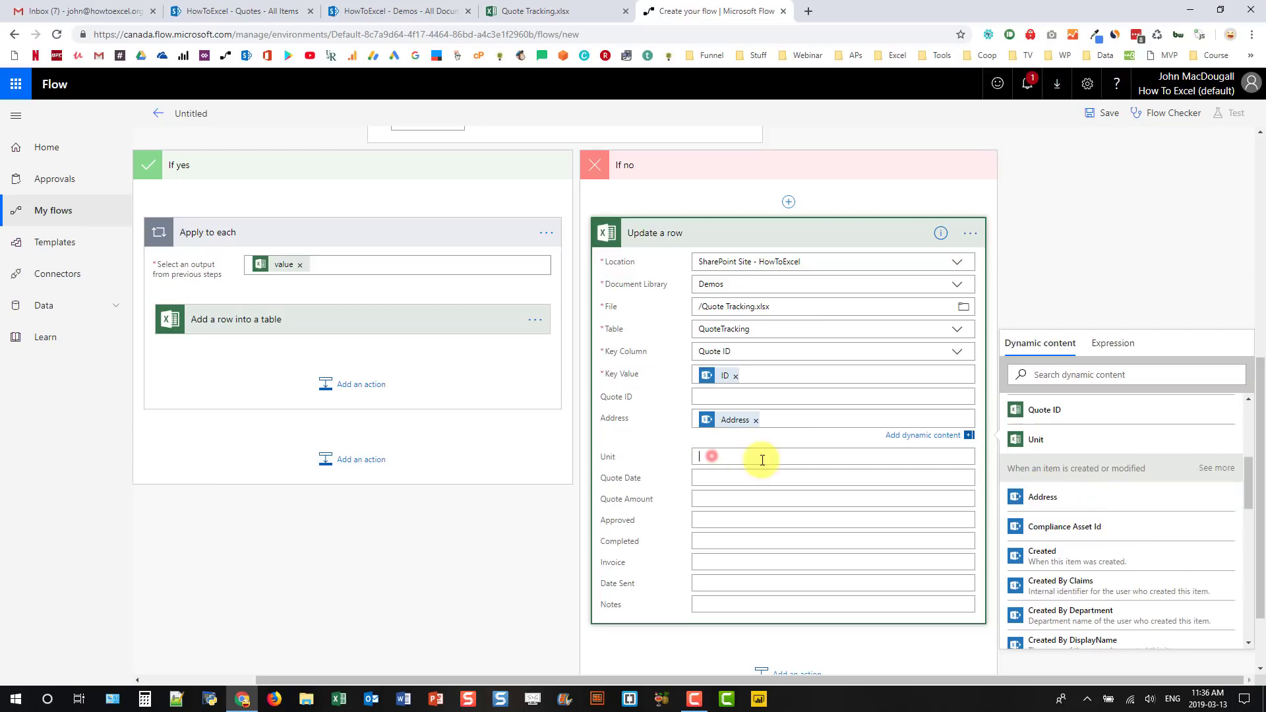
scroll(1128, 521, down, 8)
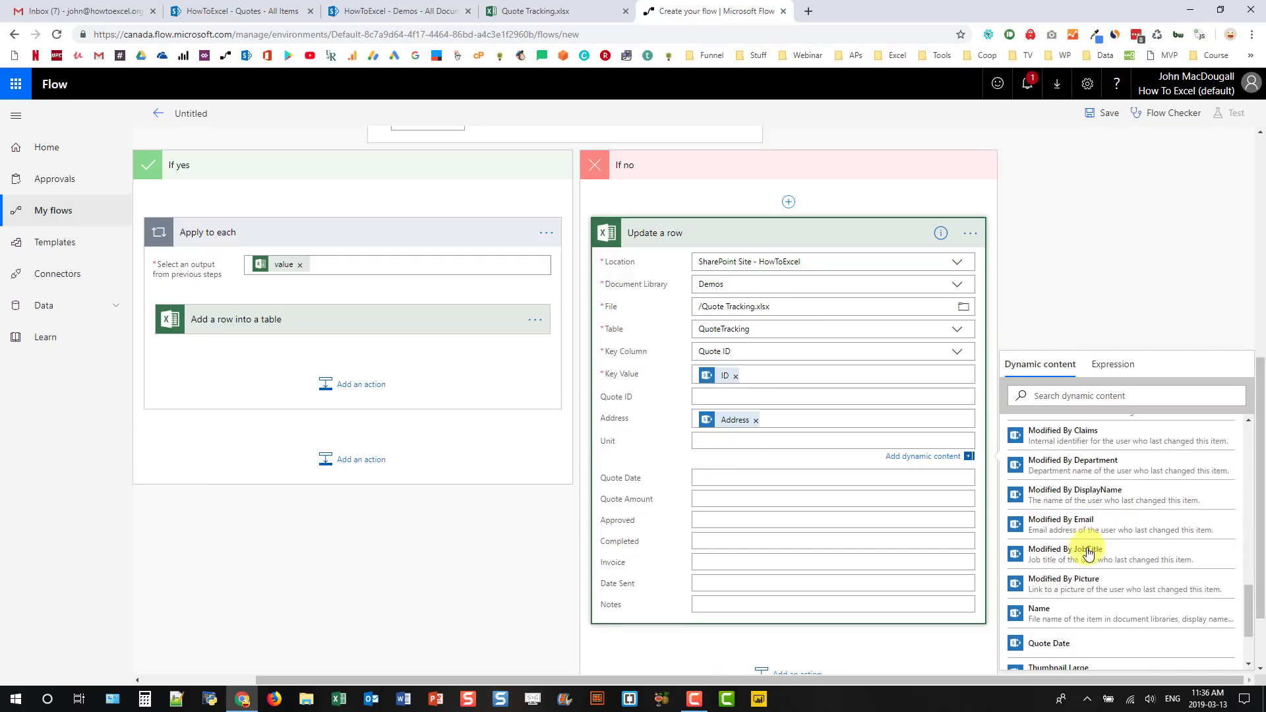
click(1065, 657)
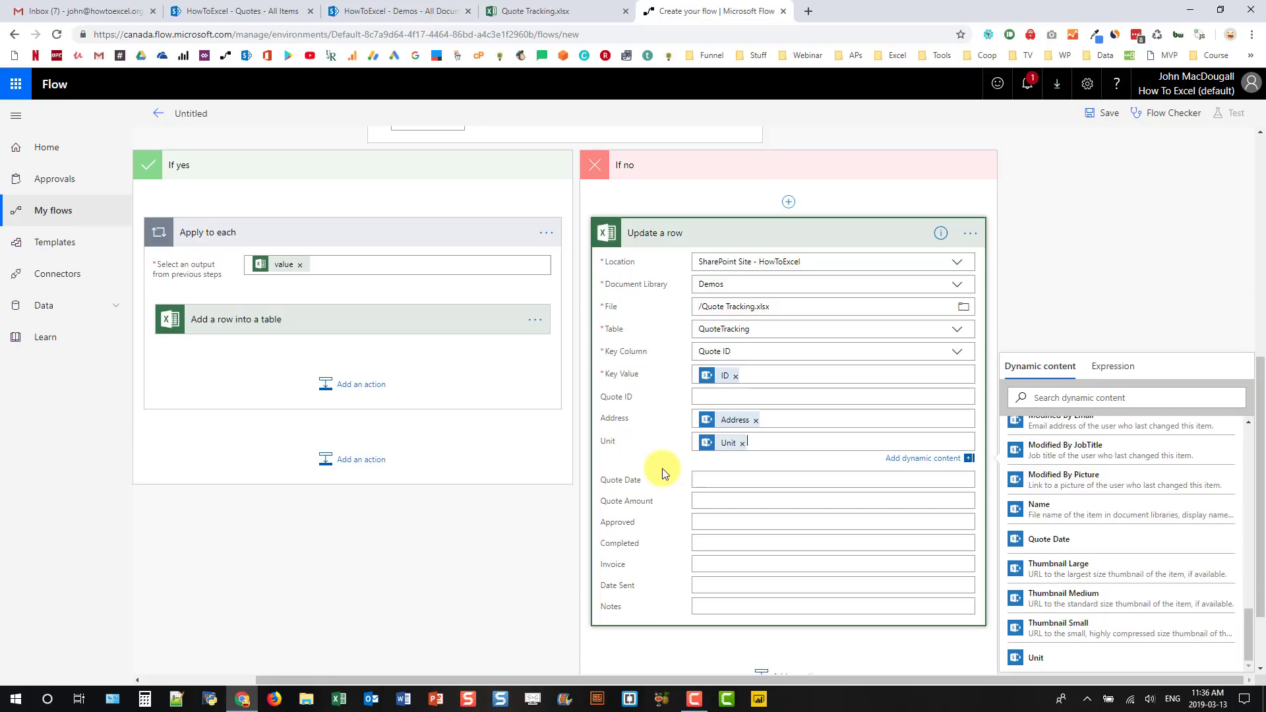
- Map Quote Amount to the item's Quote Amount and collapse the Update a row card
click(716, 503)
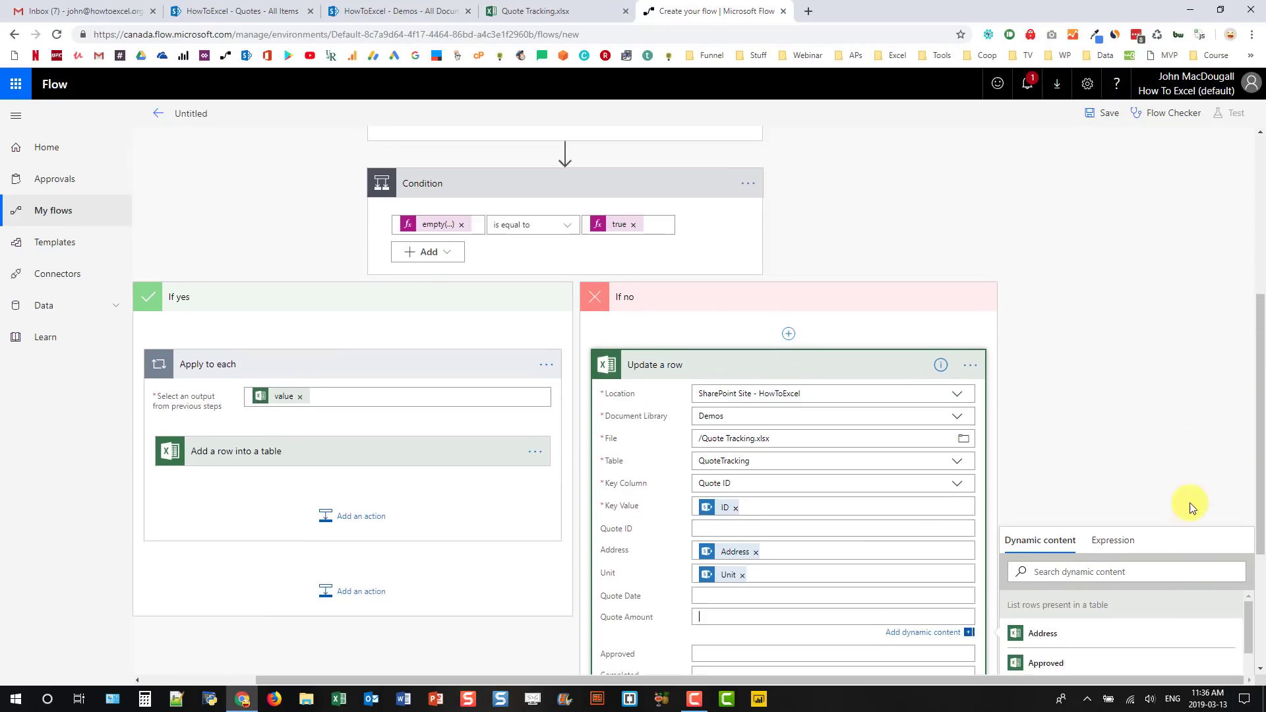
scroll(1187, 461, down, 10)
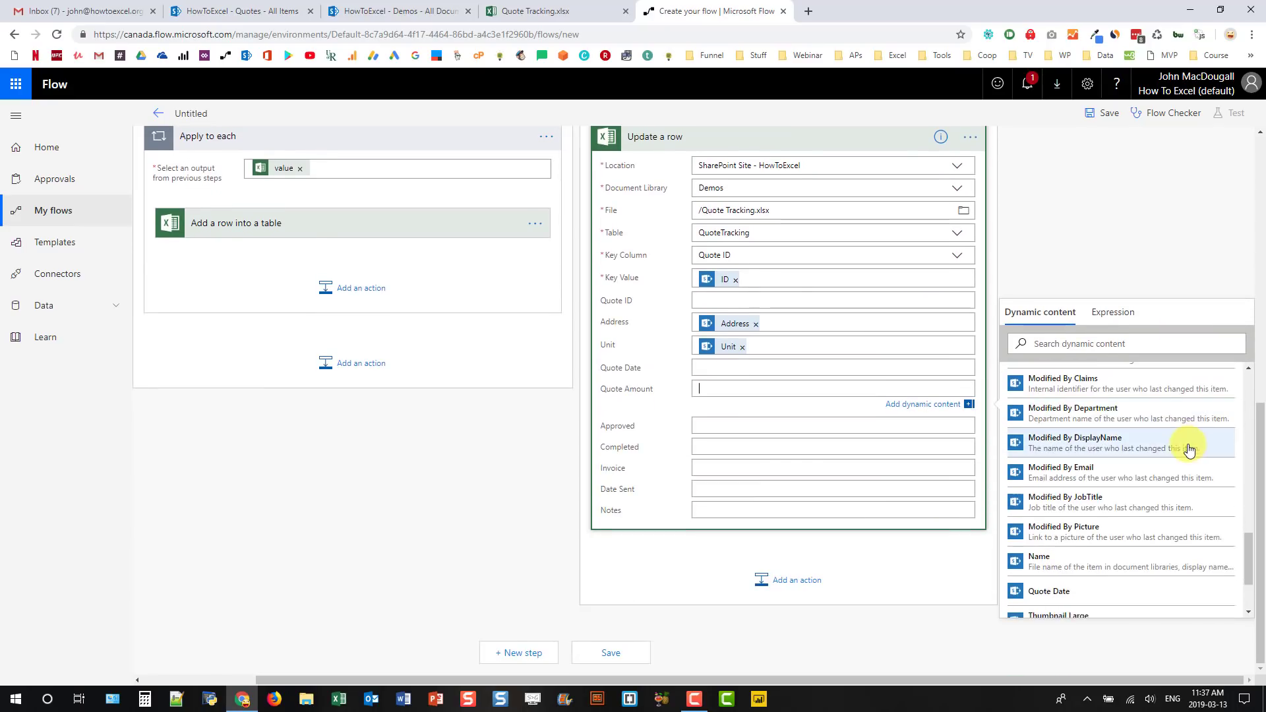
scroll(1194, 446, up, 10)
click(1215, 525)
scroll(1143, 516, down, 10)
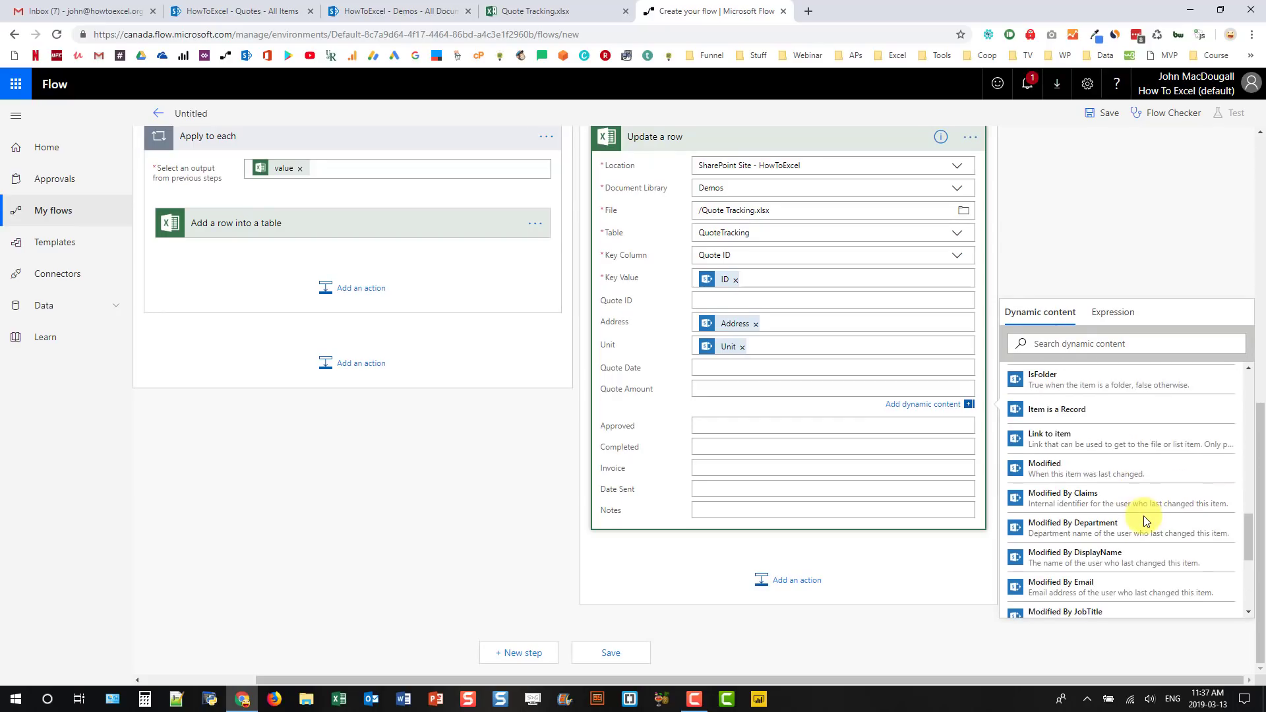
scroll(1143, 516, down, 2)
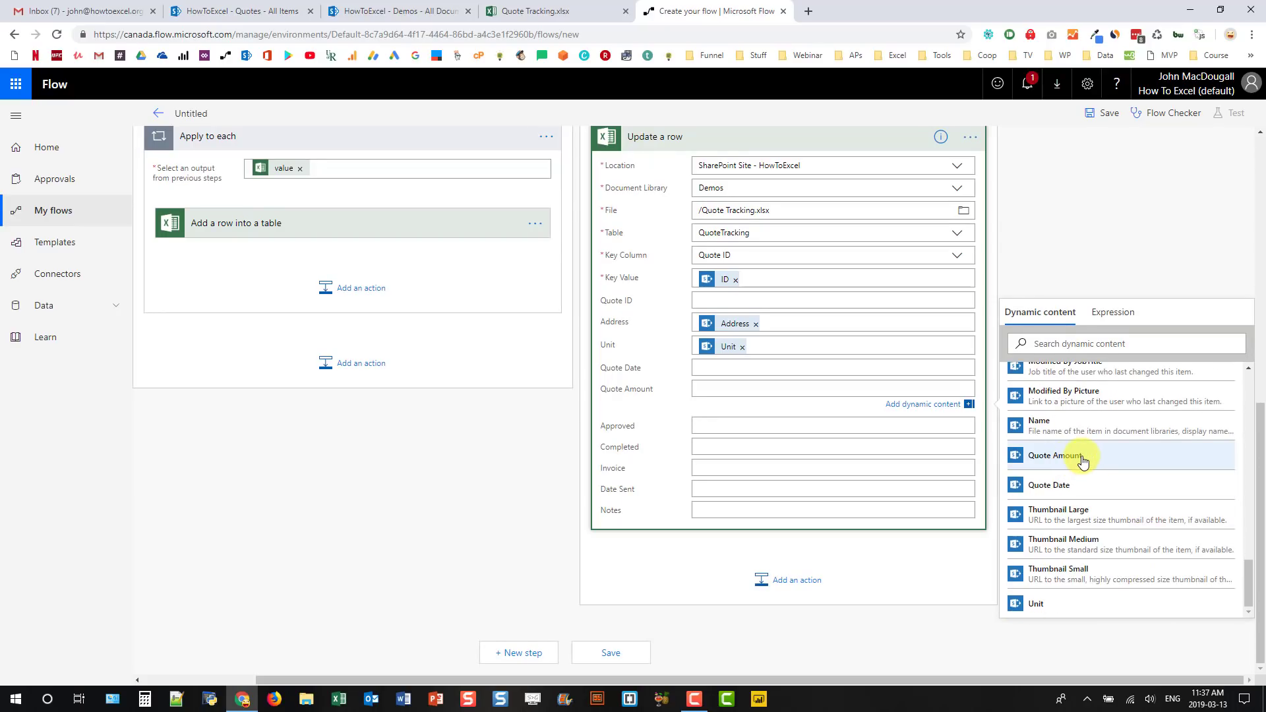
click(1081, 459)
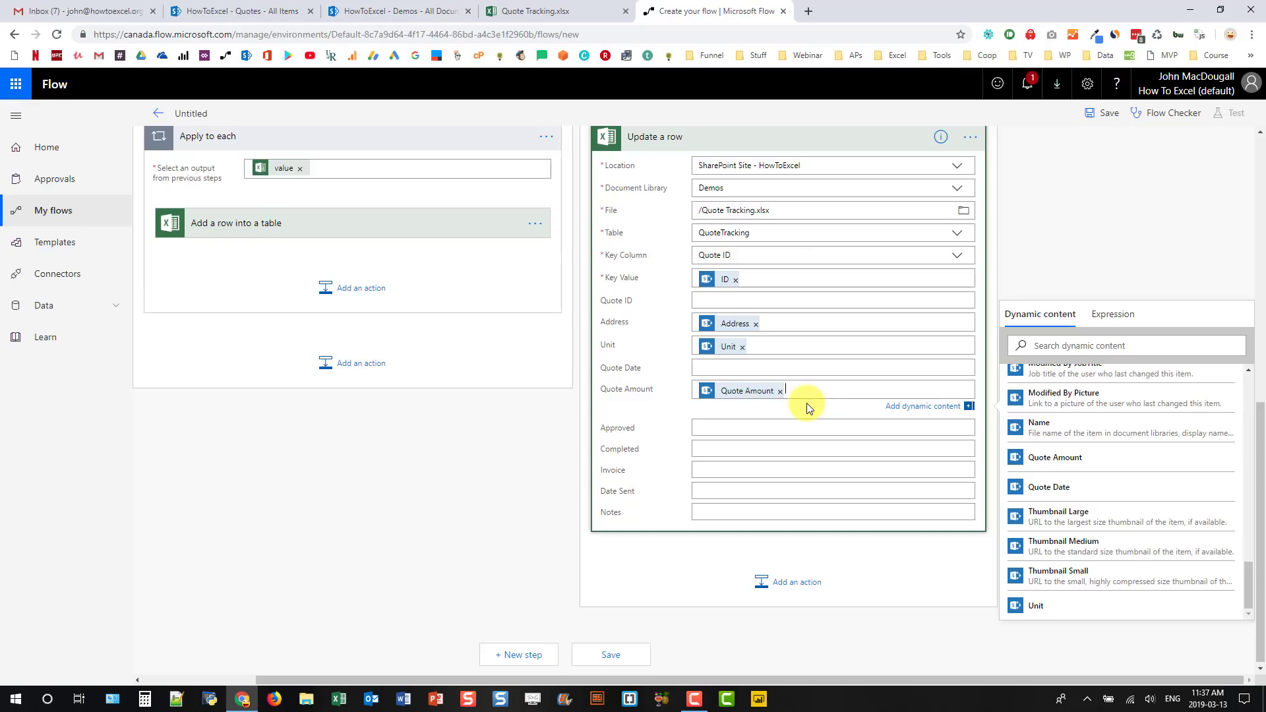
scroll(622, 390, up, 4)
click(656, 403)
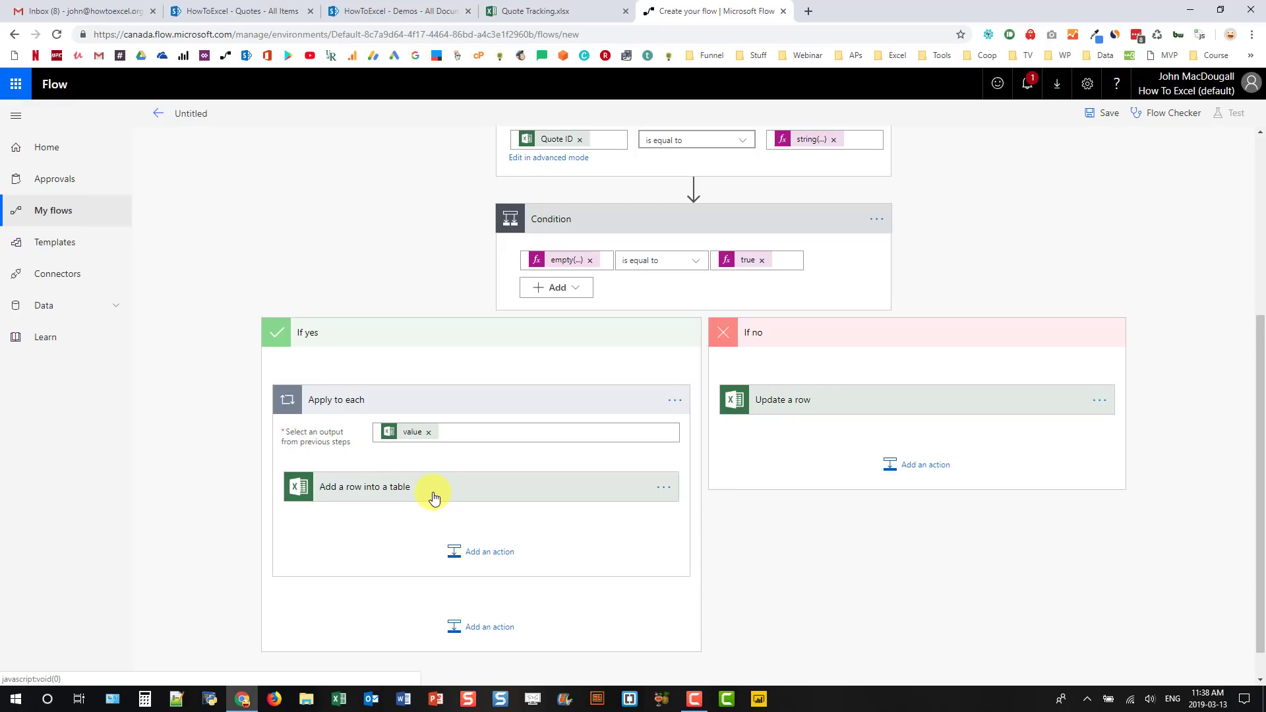
- Move Add a row into a table directly under If yes and delete the Apply to each loop
drag(439, 496, 447, 371)
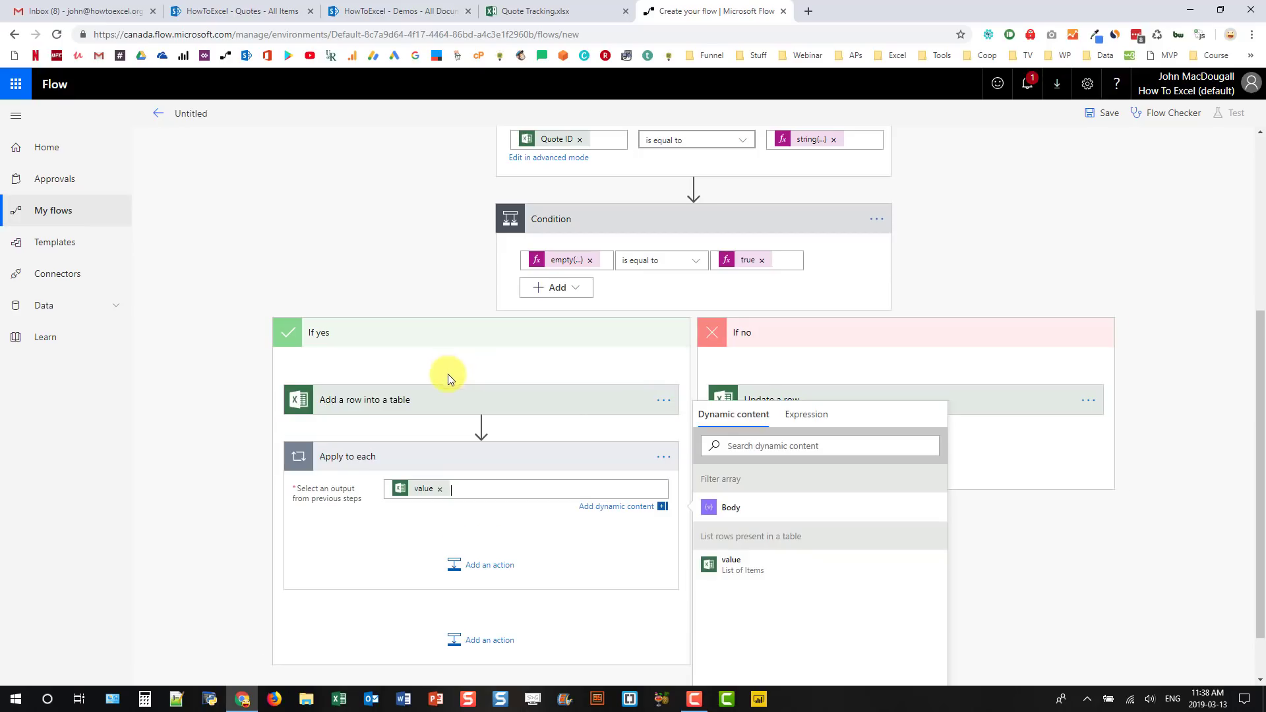
click(664, 457)
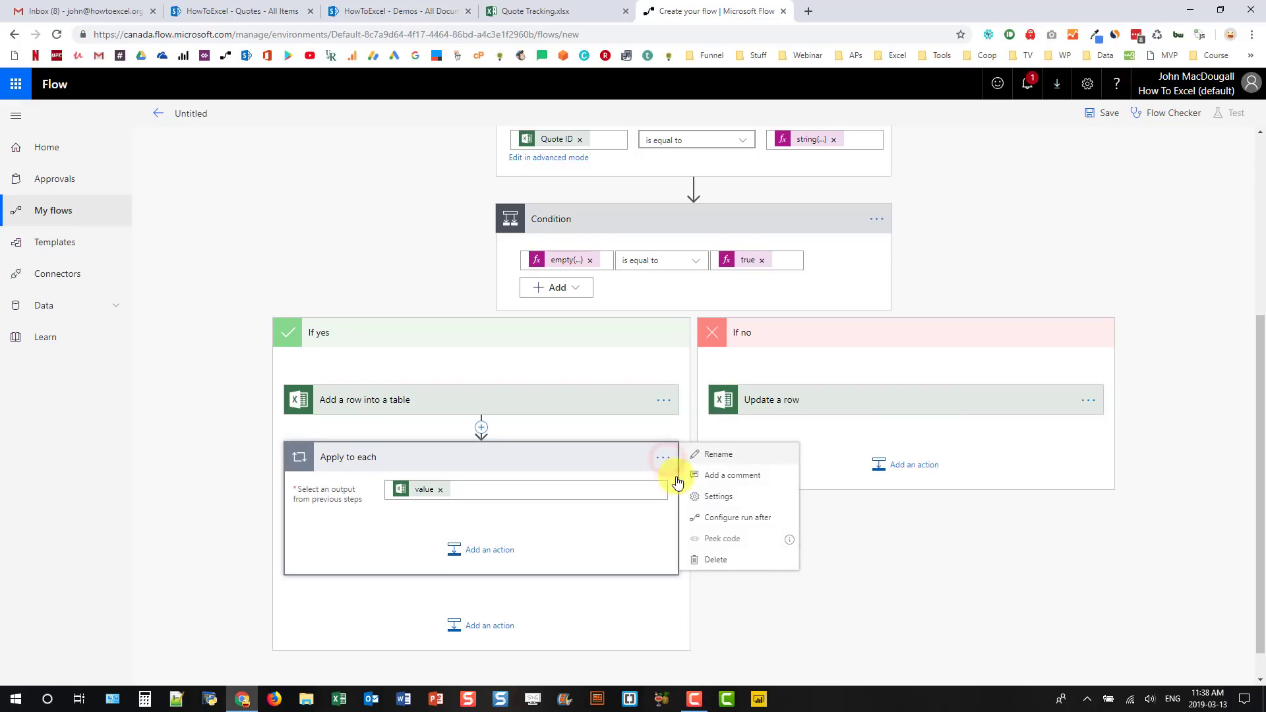
click(707, 558)
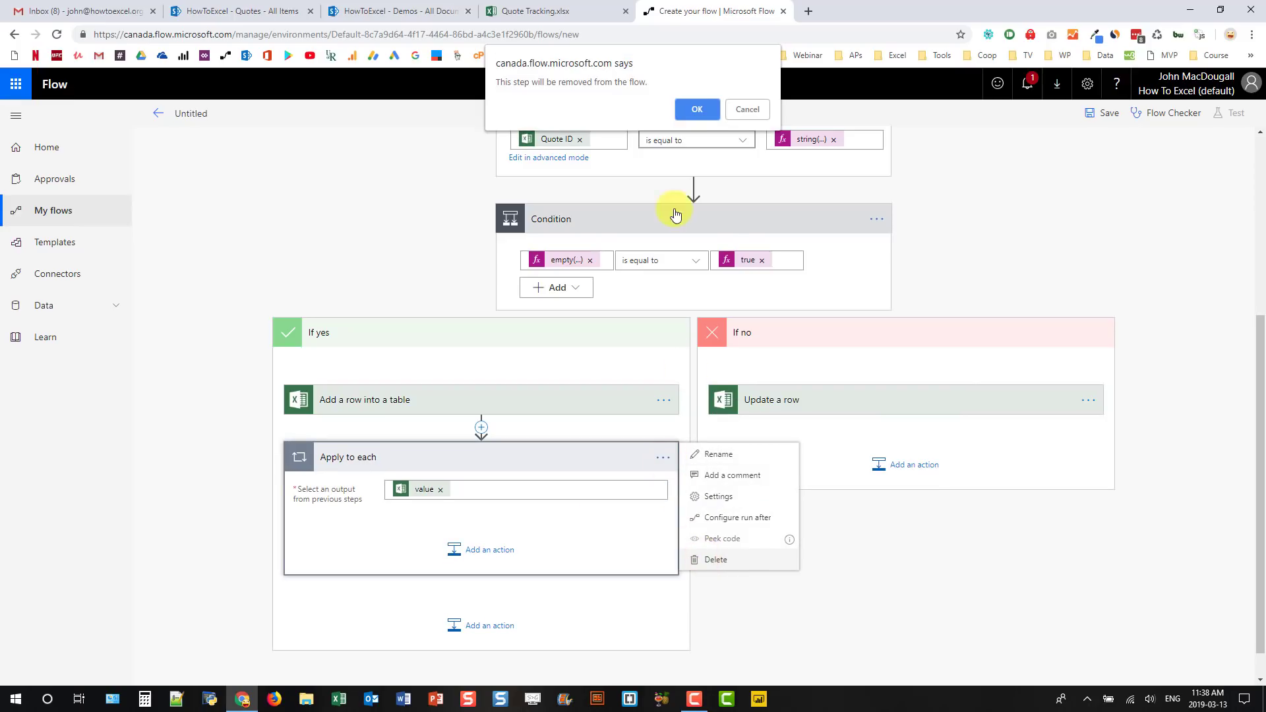
click(698, 109)
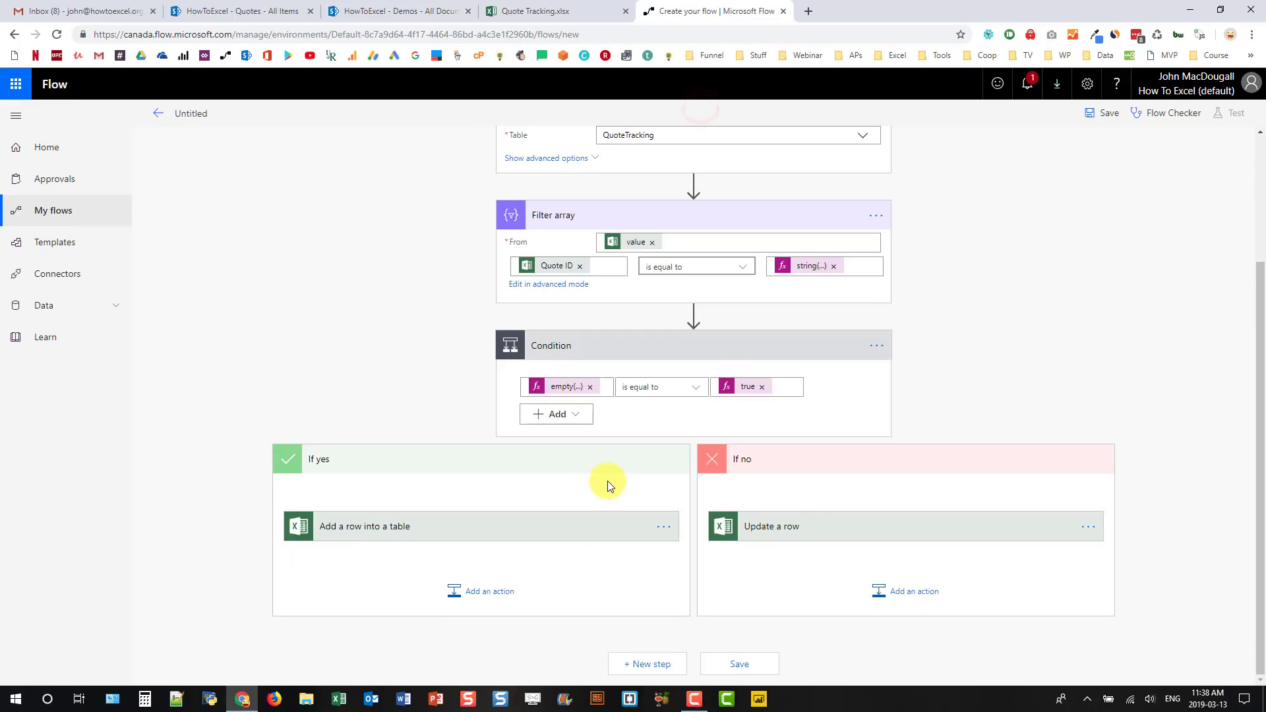
scroll(627, 455, up, 1)
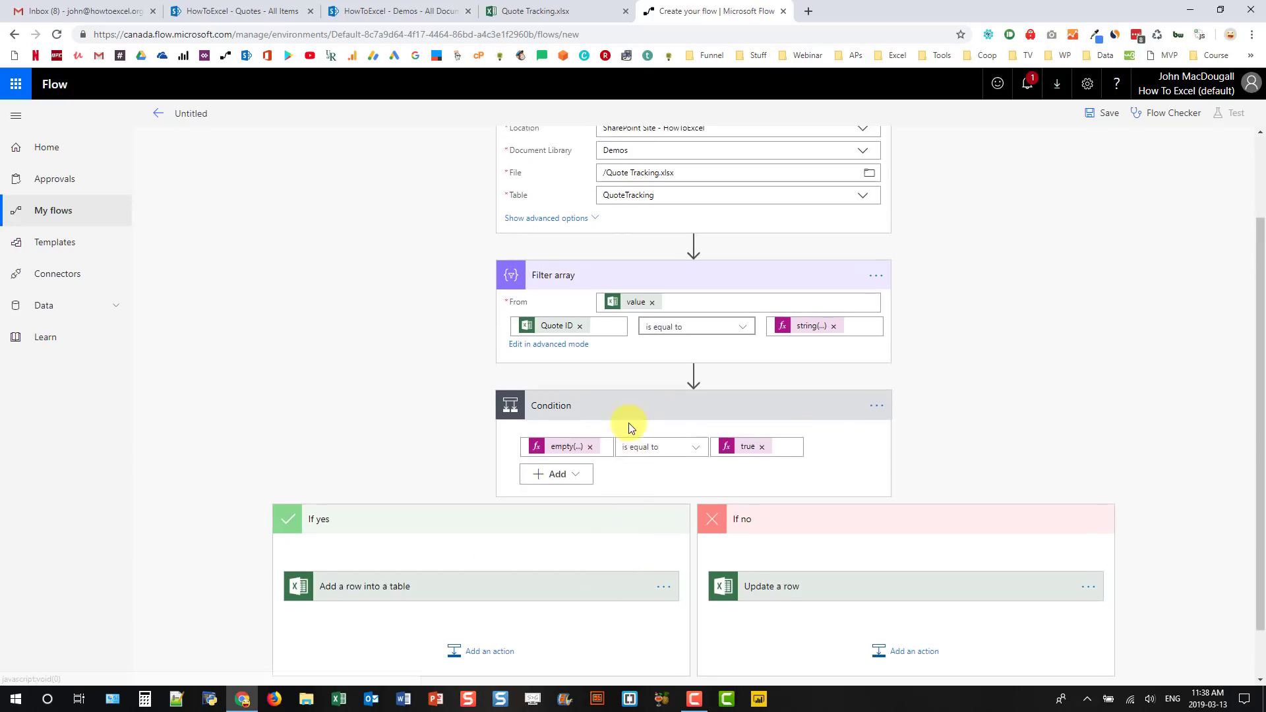
scroll(628, 427, up, 2)
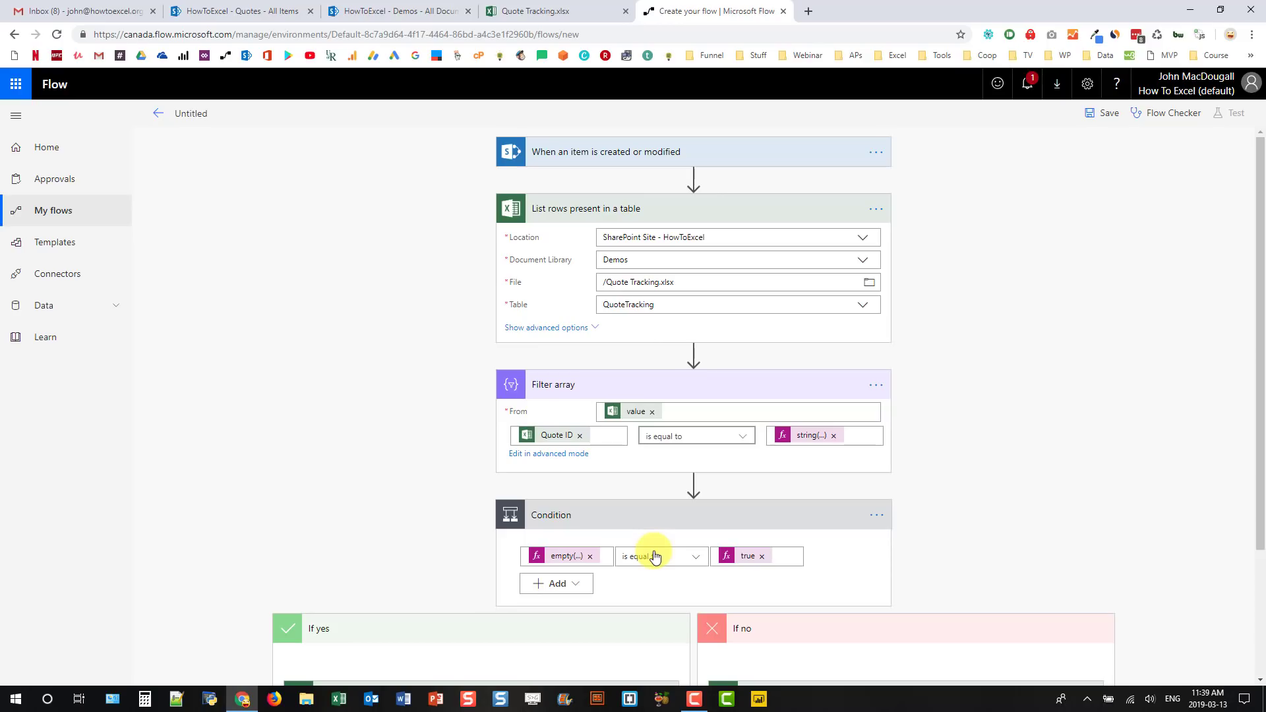
scroll(655, 556, down, 2)
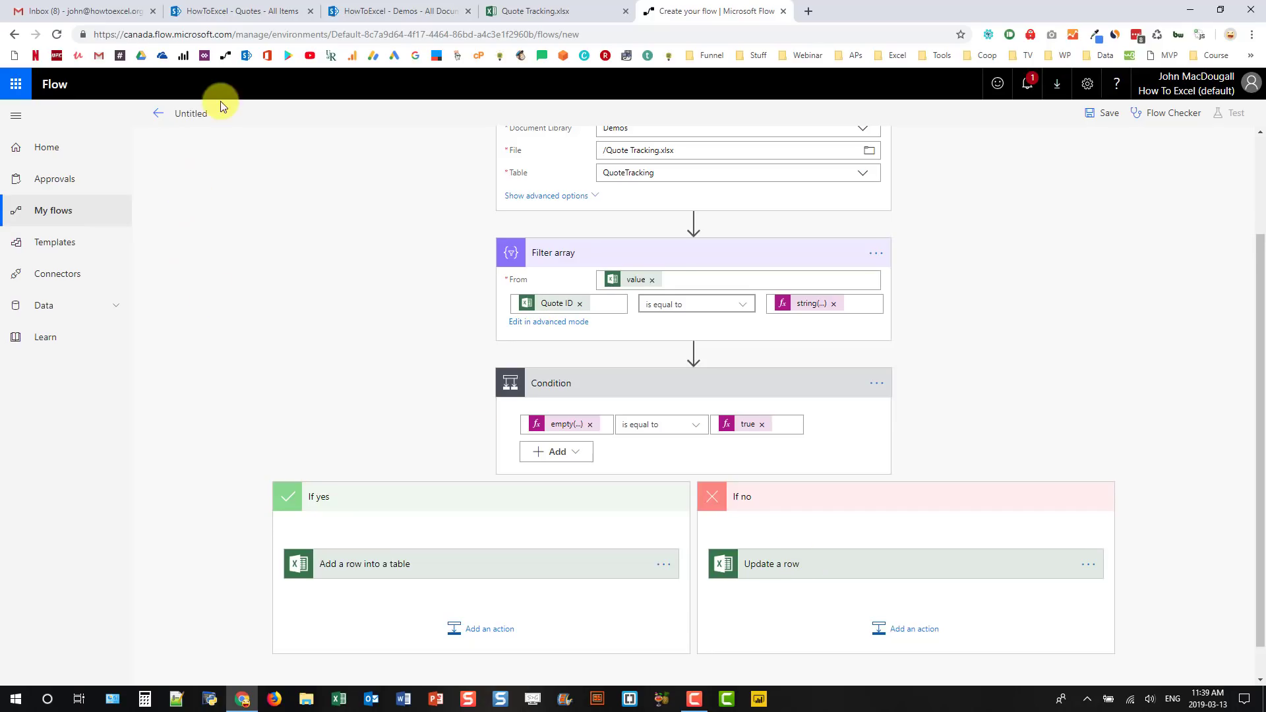
- Rename the flow 'Add or Remove Row', save it, and return to My flows
click(201, 114)
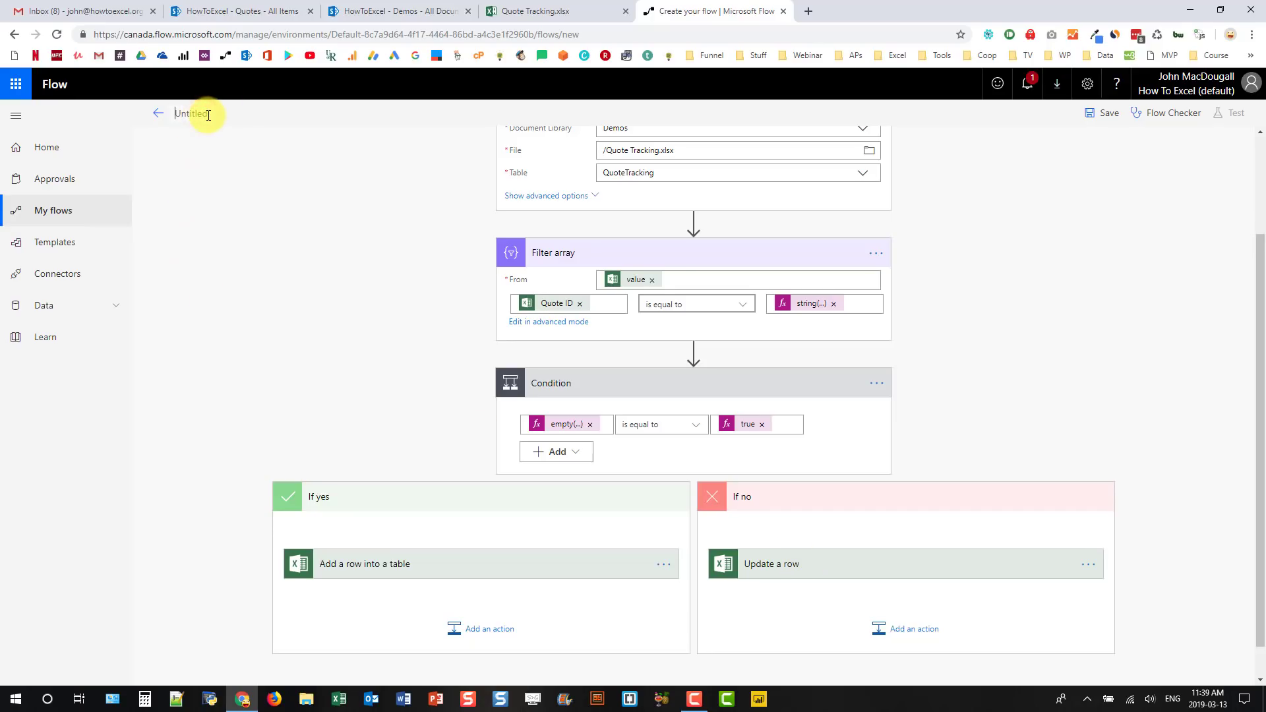
text(Add or Remove Row)
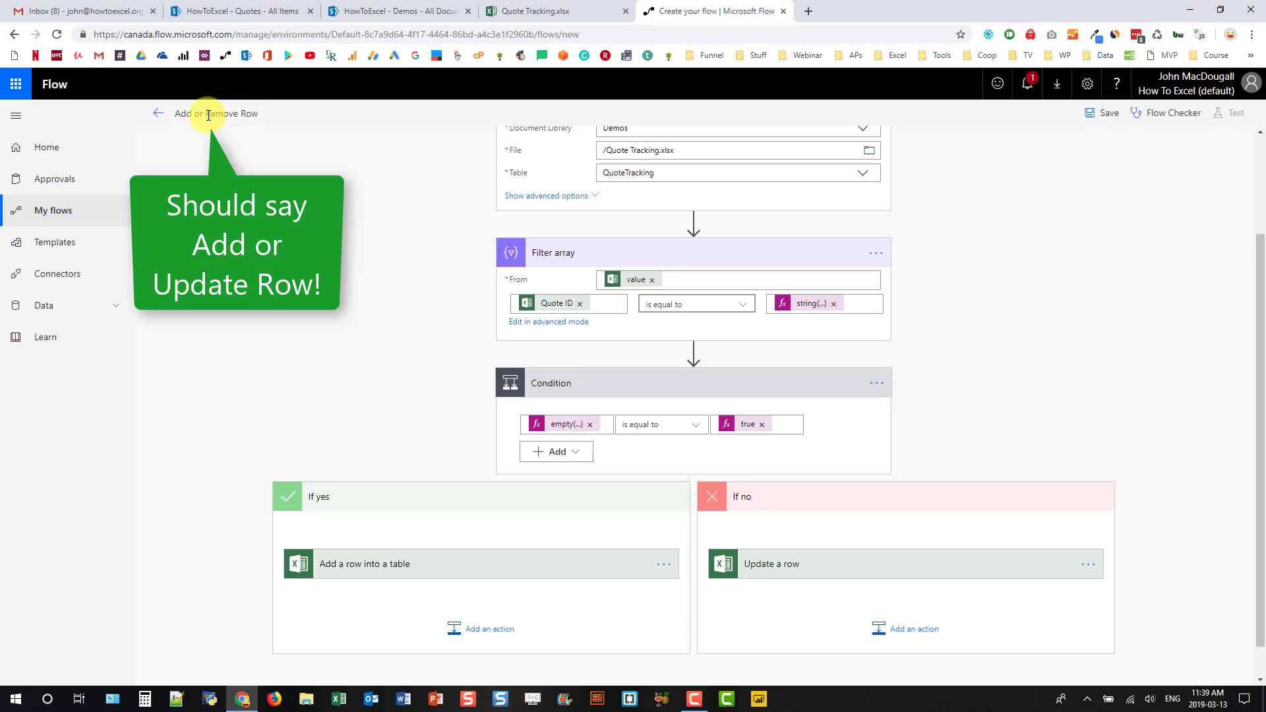
click(381, 206)
click(1099, 120)
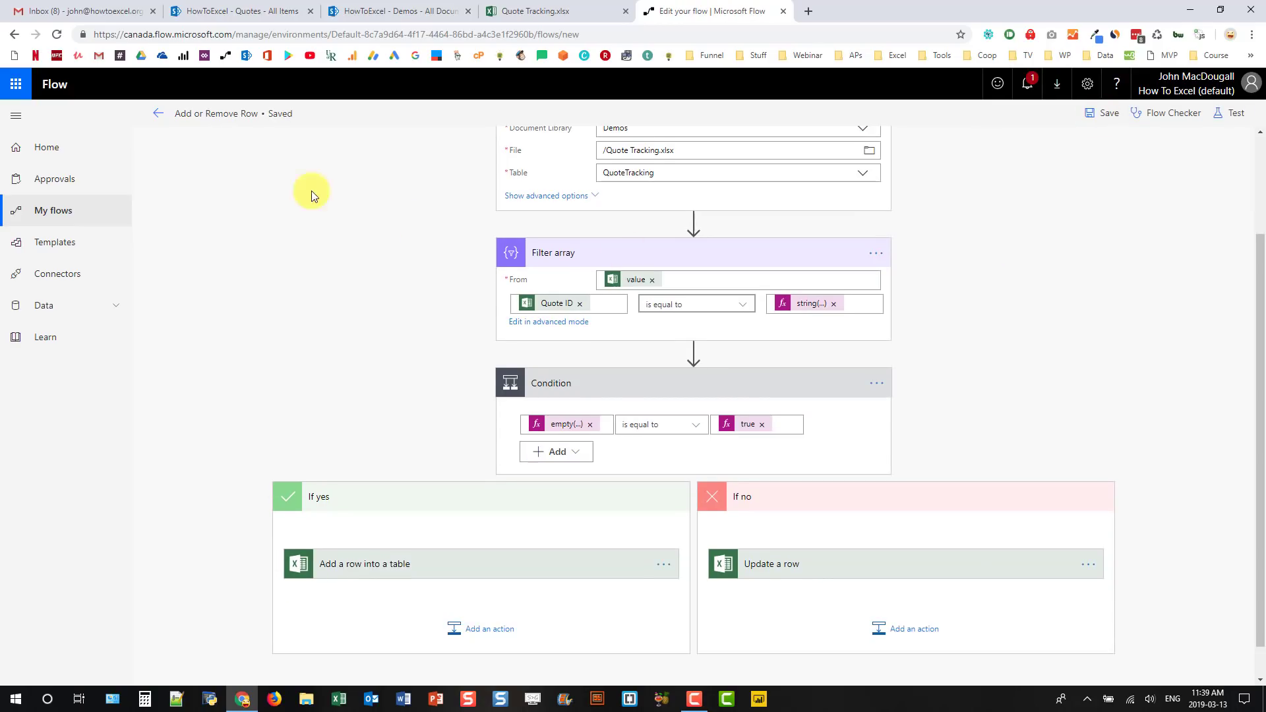
click(62, 215)
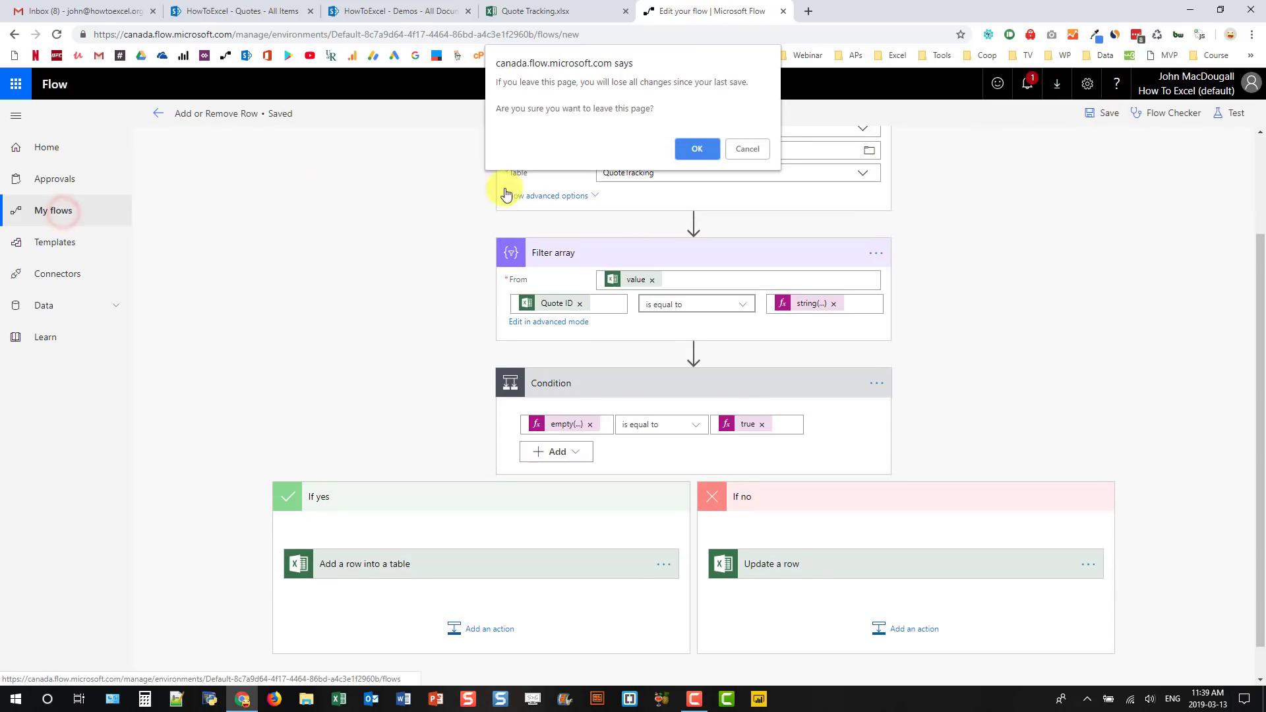
click(686, 141)
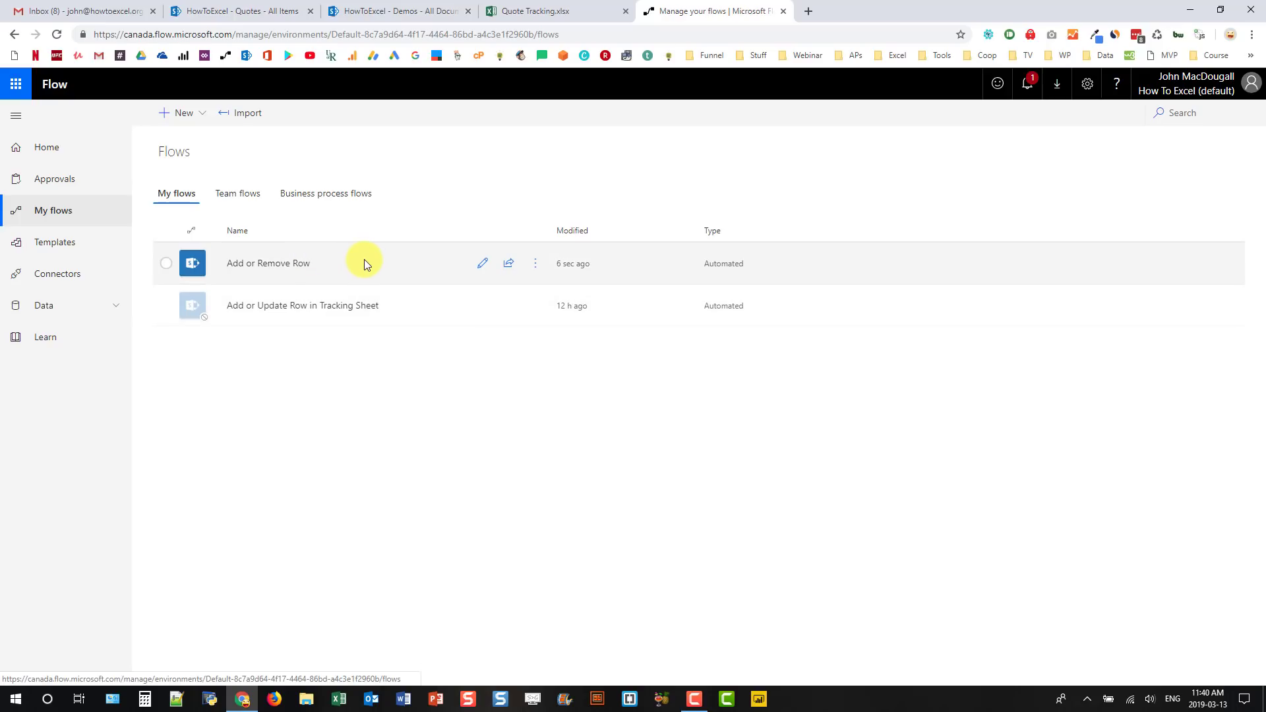
click(268, 9)
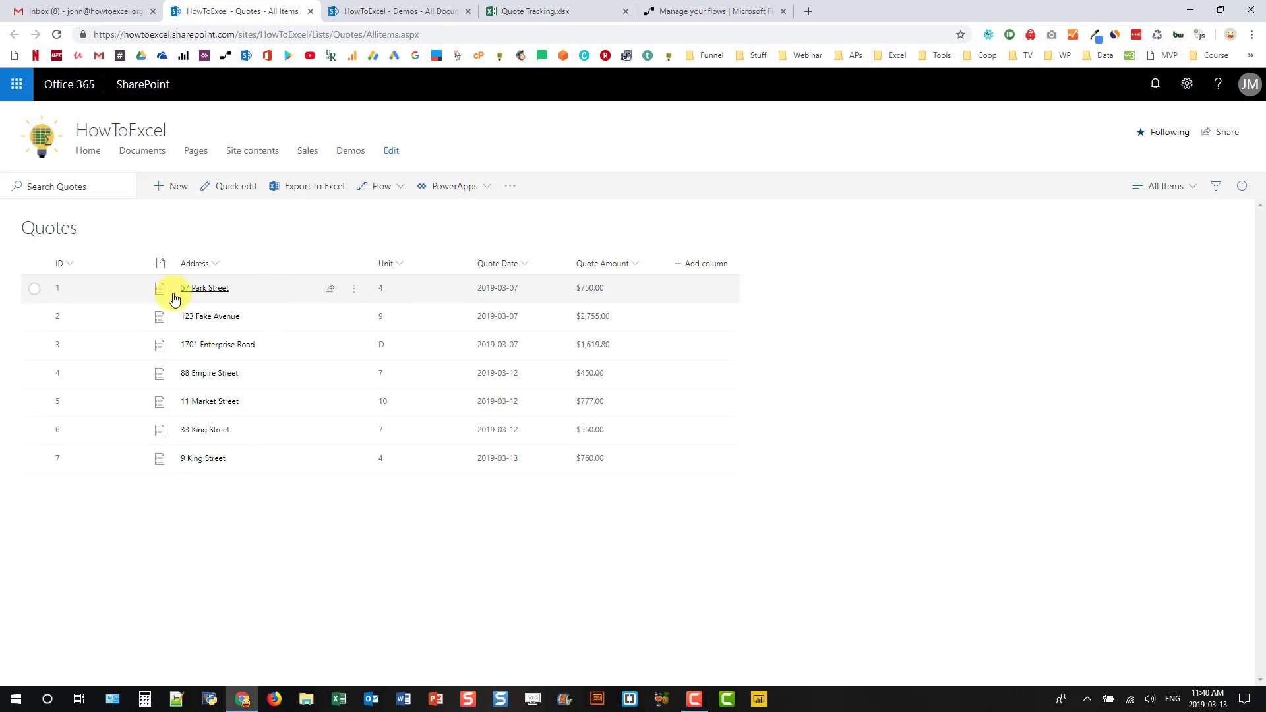
click(30, 288)
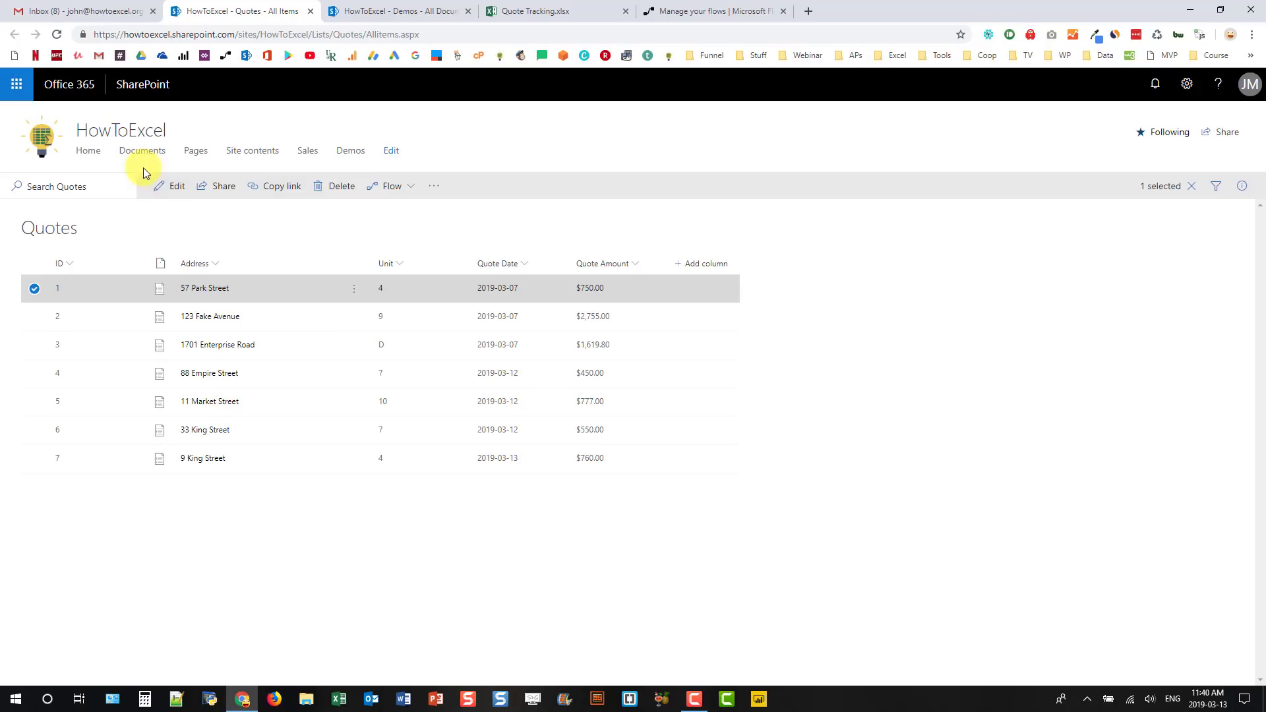
click(165, 190)
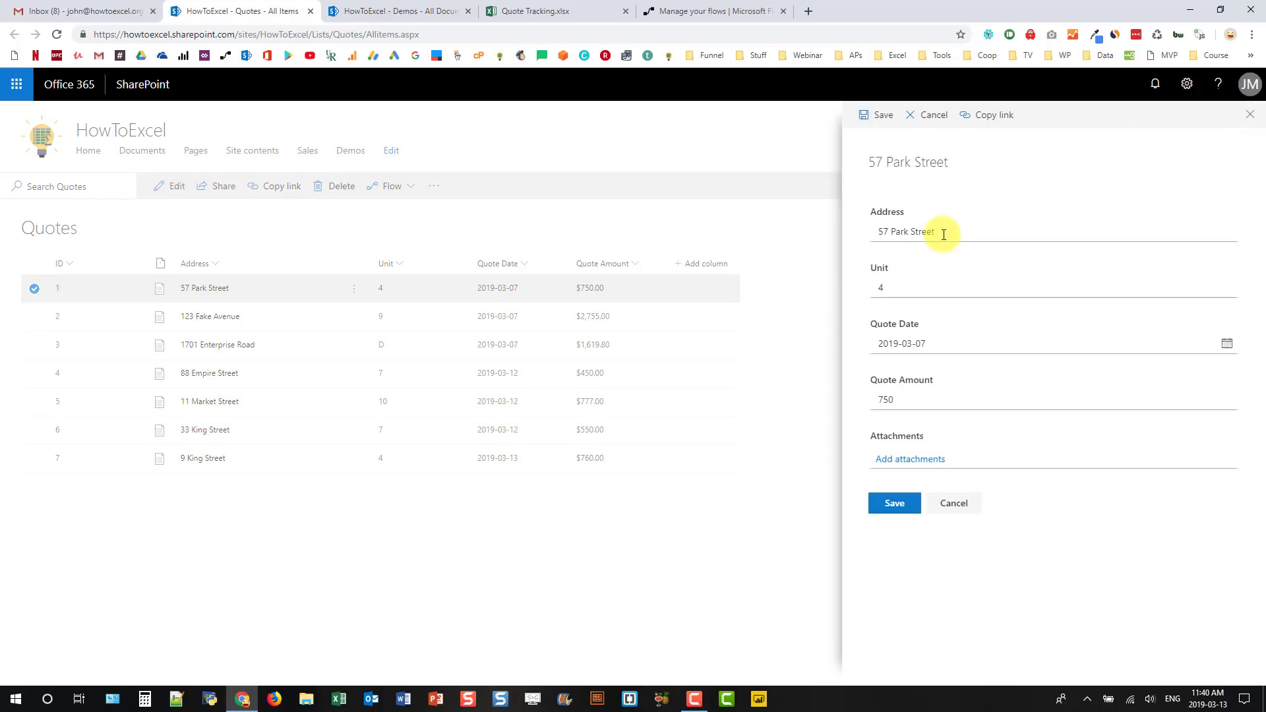
triple_click(884, 232)
drag(890, 232, 866, 238)
text(66)
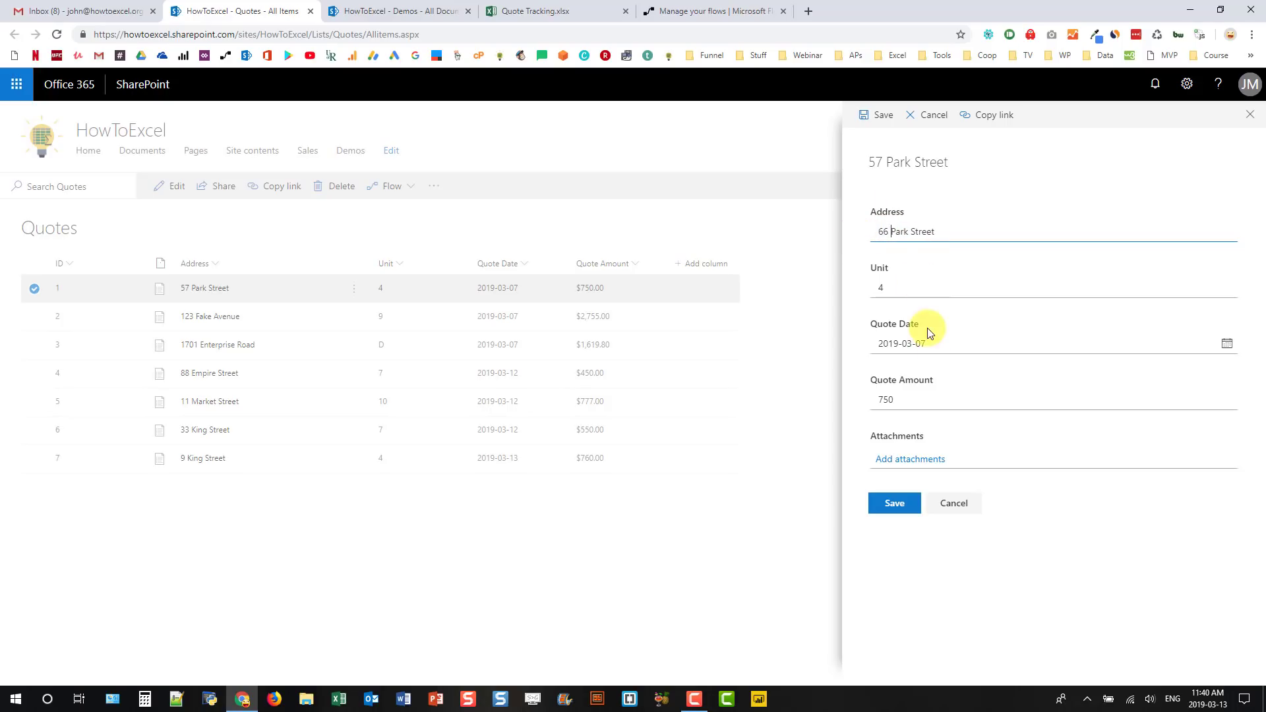
- Set the quote date to 2019-03-13 and amount to 377, then save the item
click(969, 350)
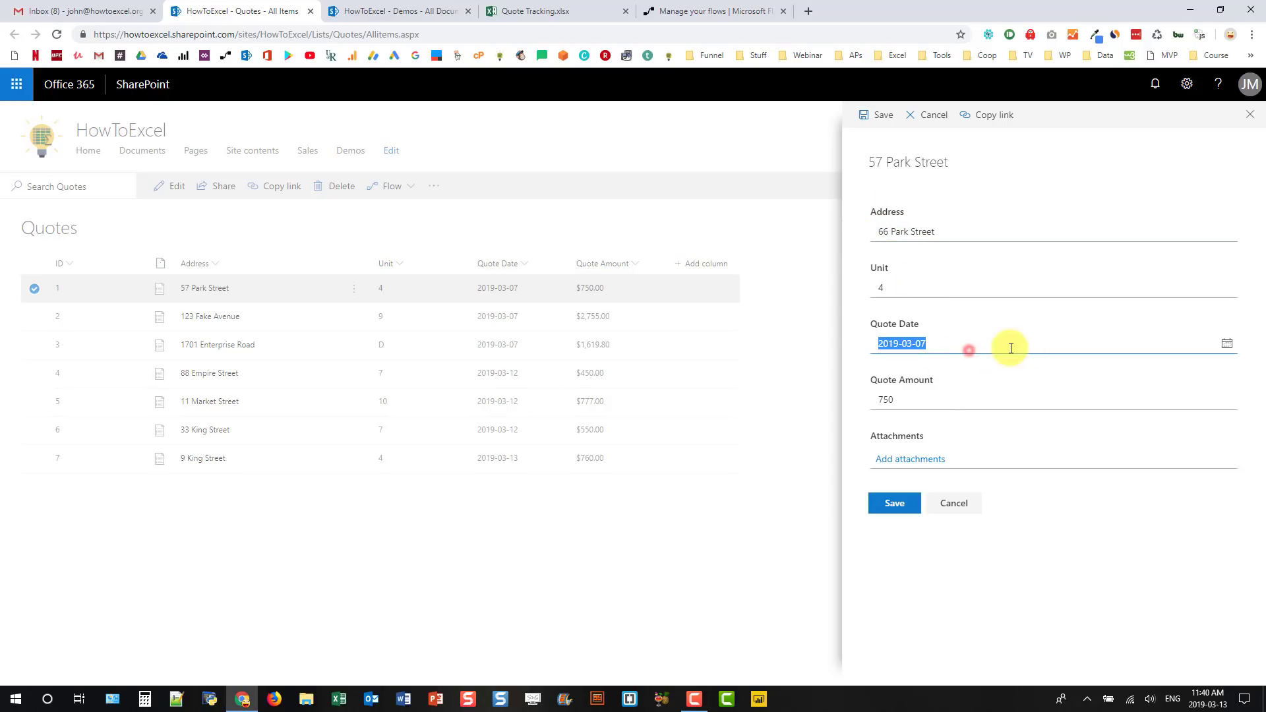
click(1227, 344)
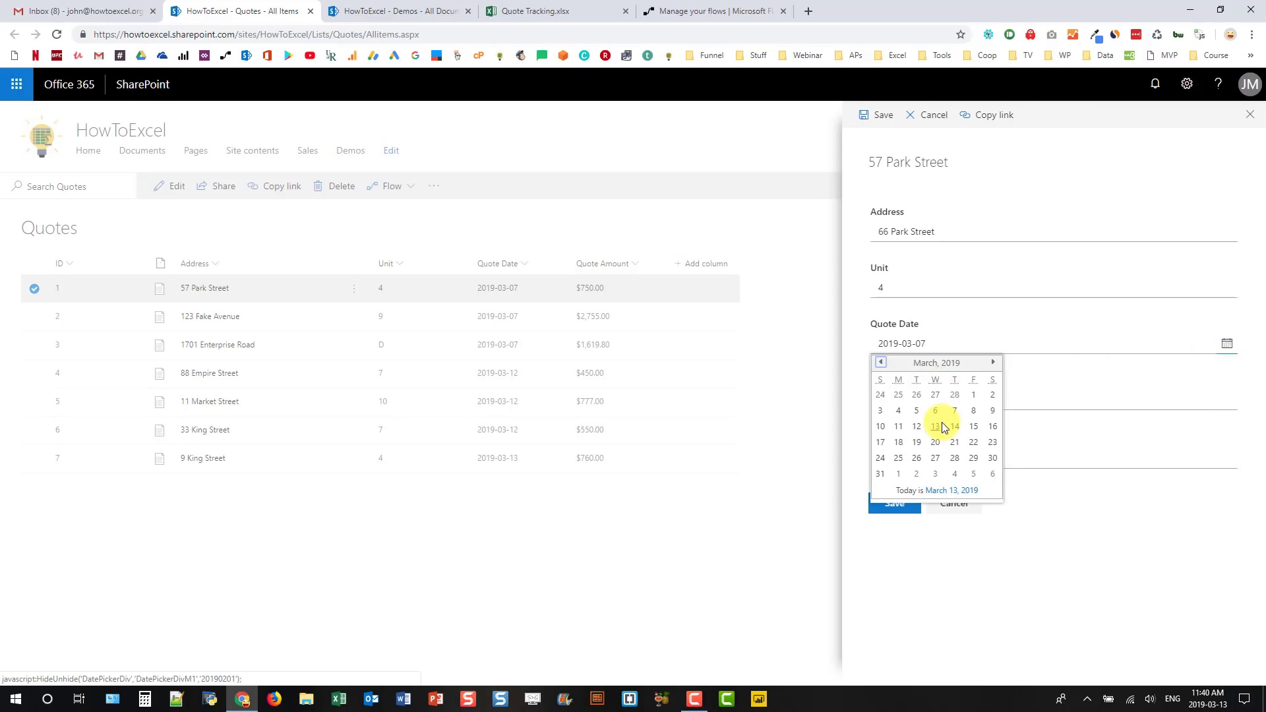
click(935, 428)
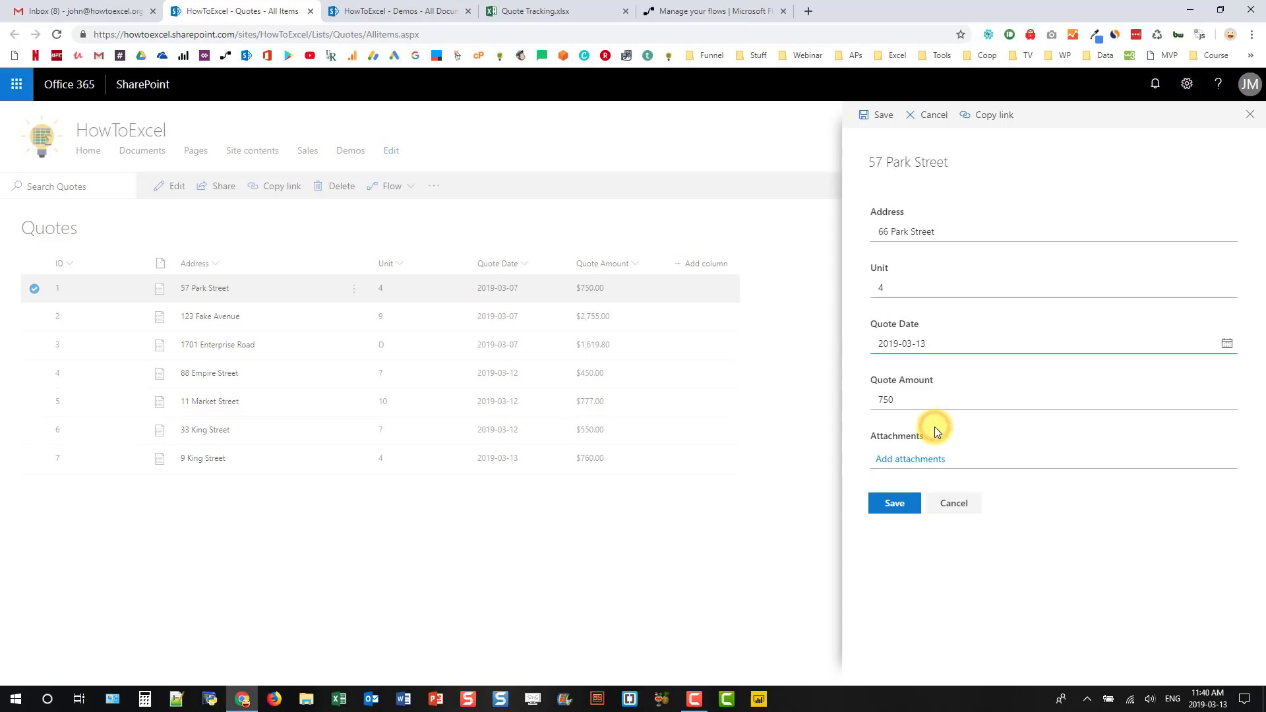
double_click(894, 401)
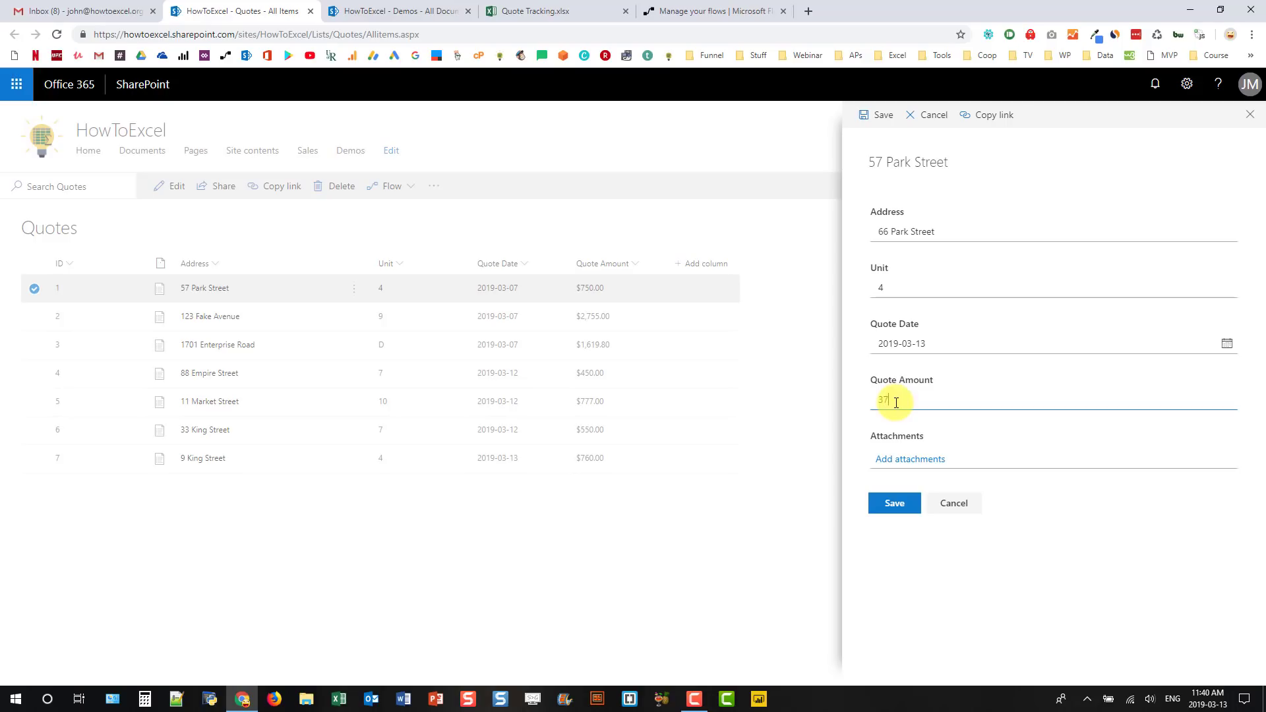
text(377)
click(891, 506)
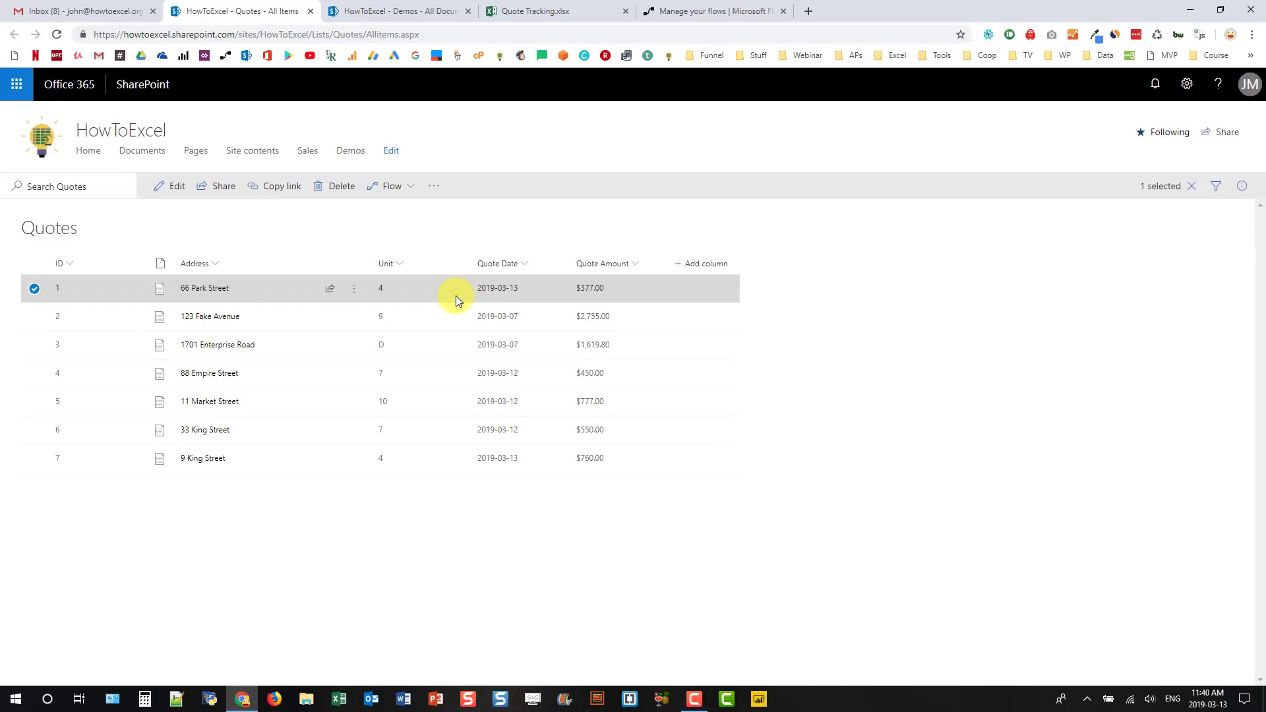
click(570, 16)
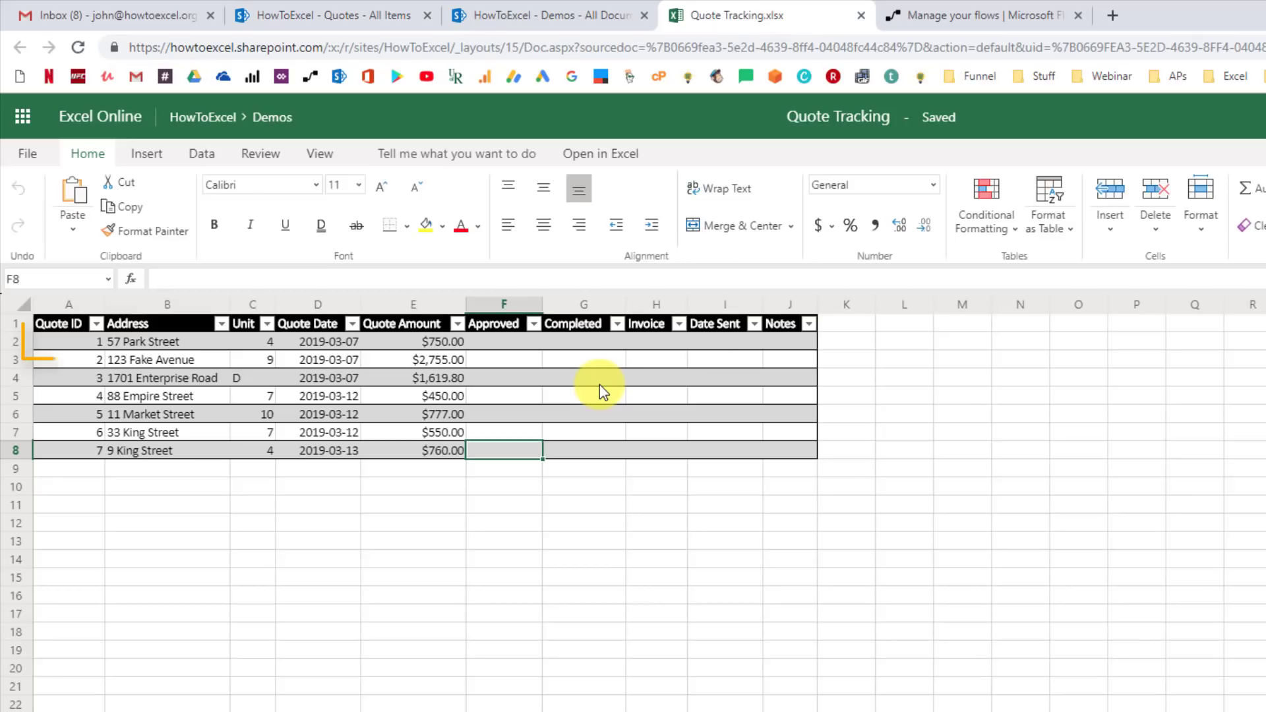
click(516, 343)
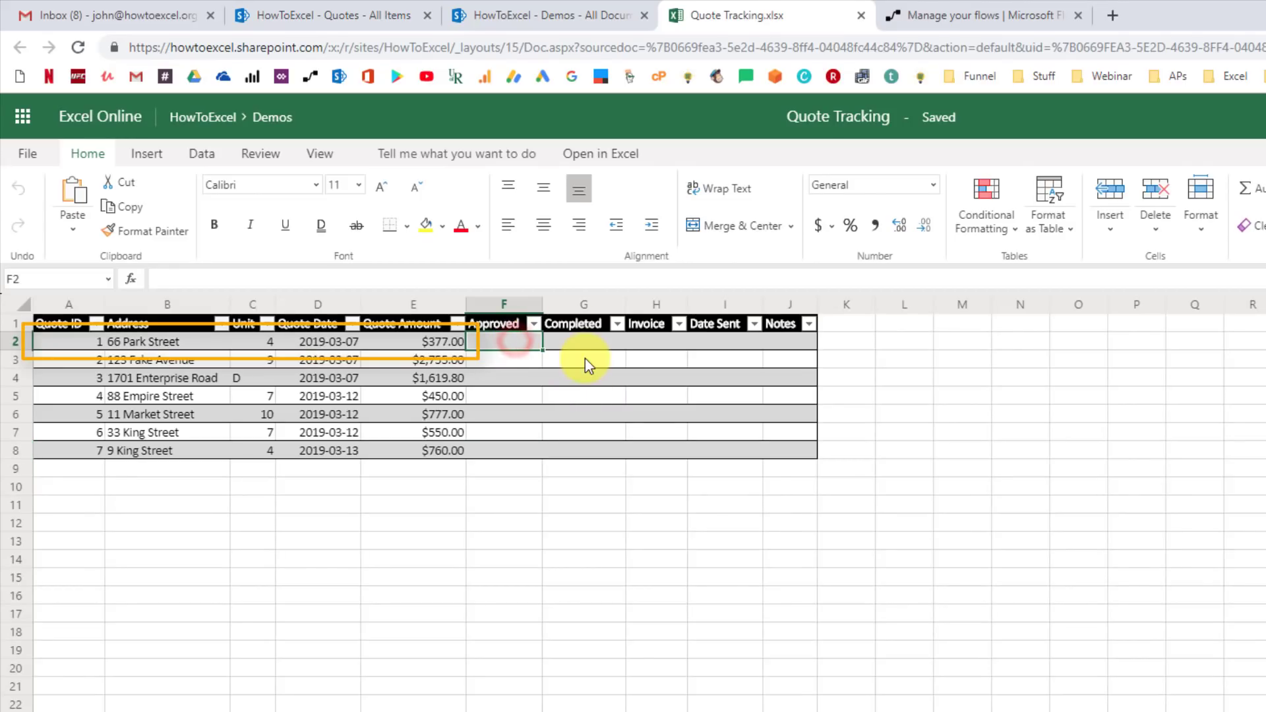
click(328, 343)
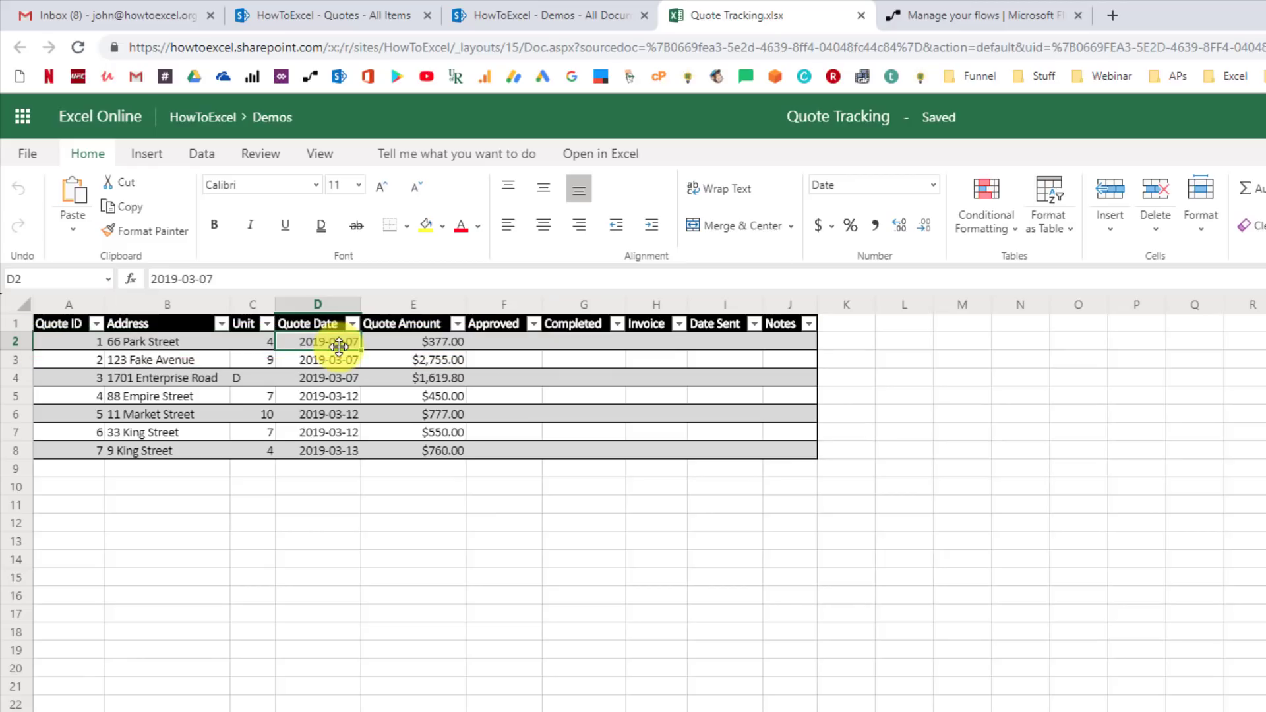
click(356, 13)
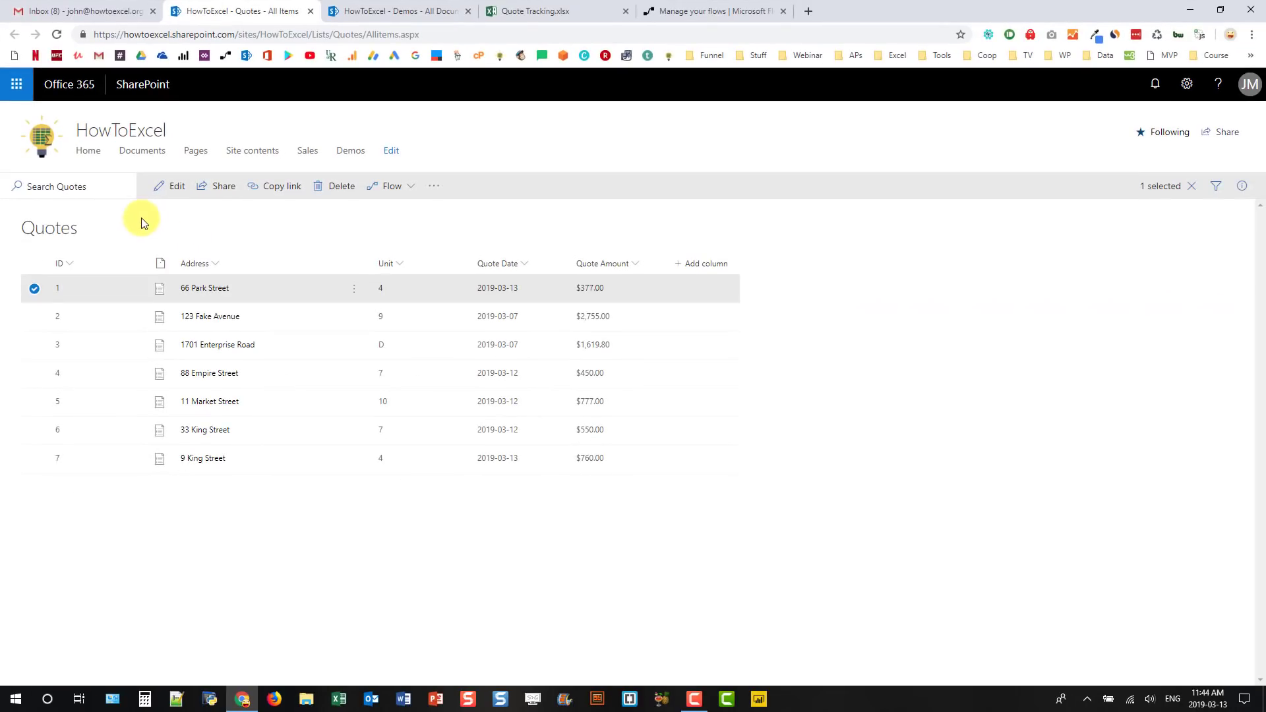
click(34, 290)
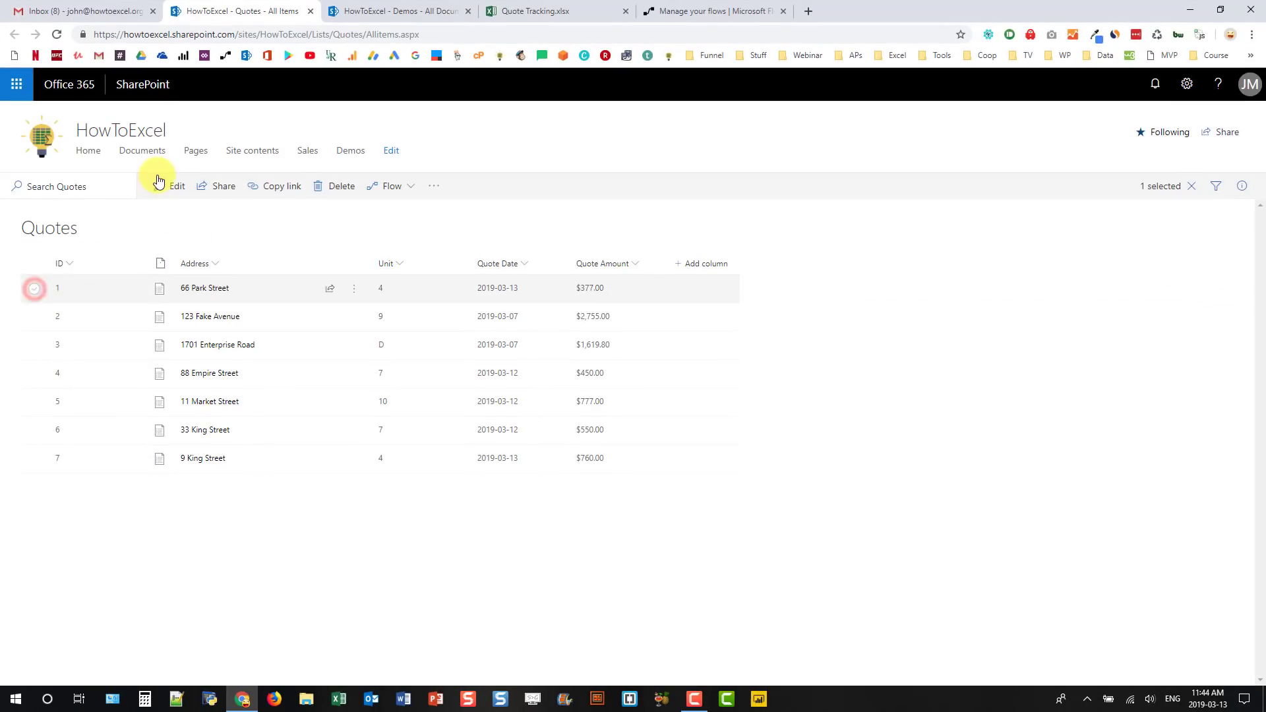
click(169, 186)
click(887, 232)
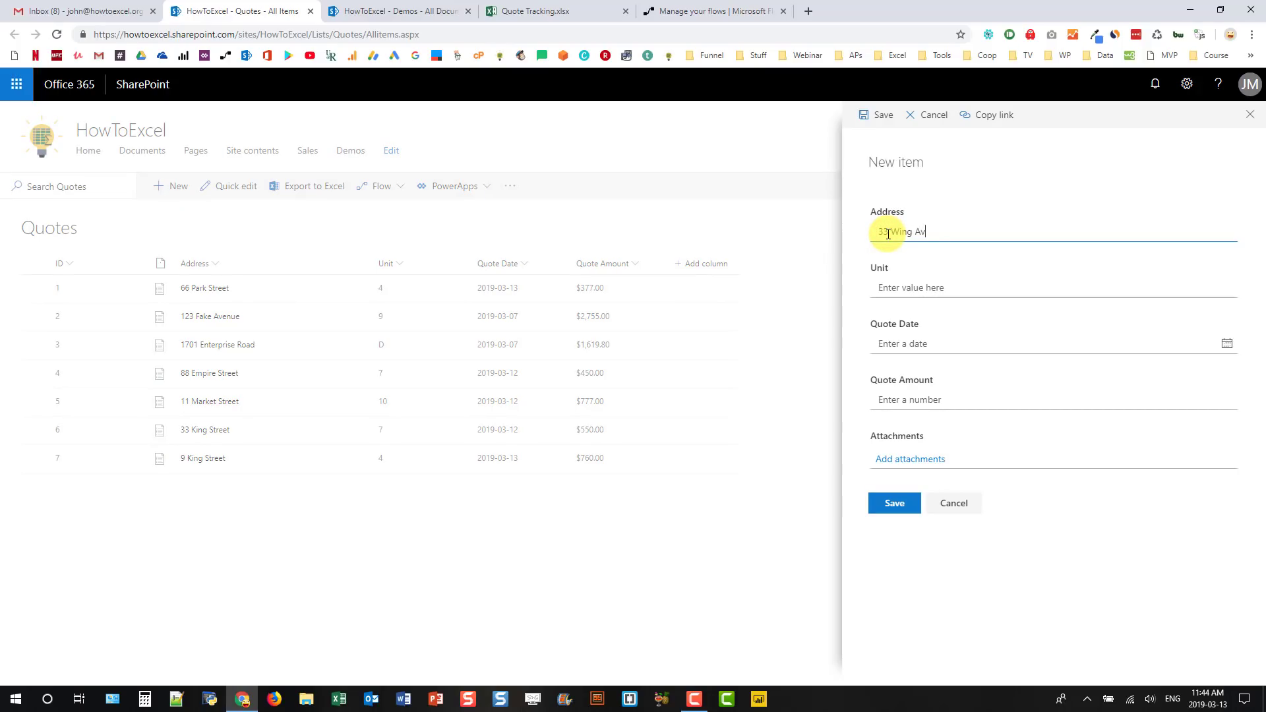
key(Tab)
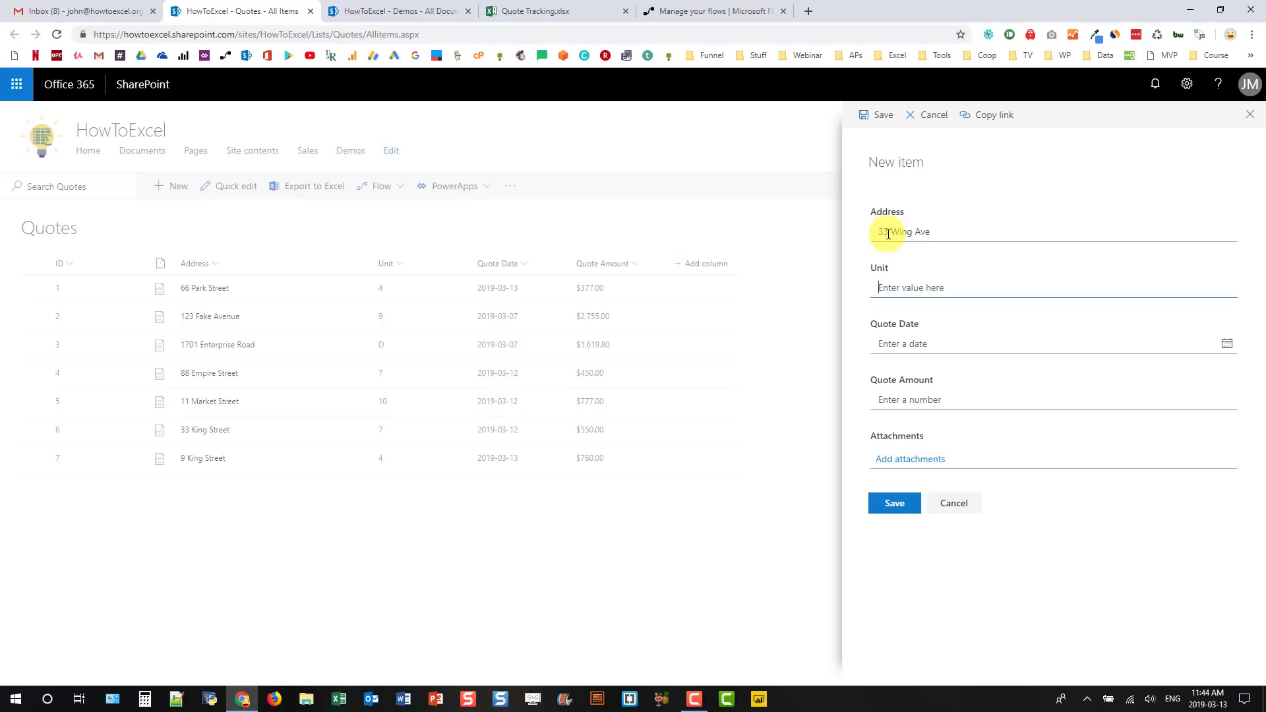
text(9)
- Give the new quote date 2019-03-13 and amount 788, then save it
key(Tab)
click(1227, 342)
click(937, 434)
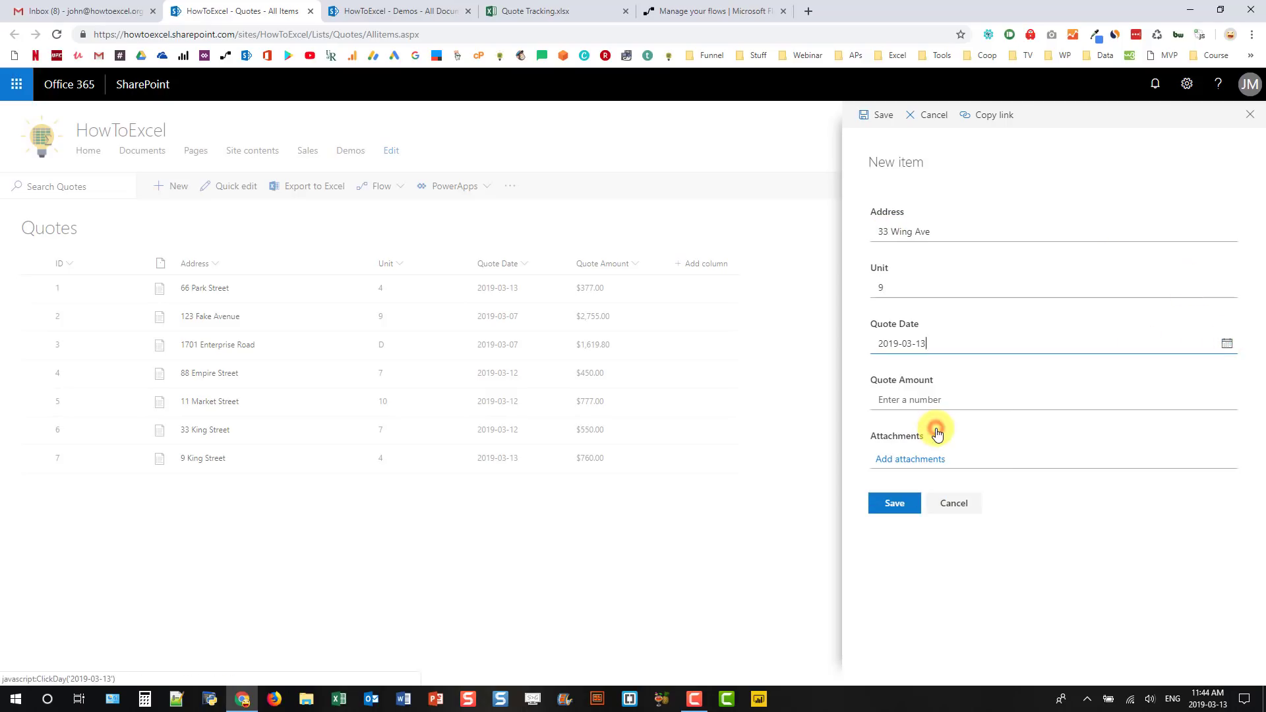
click(926, 398)
text(788)
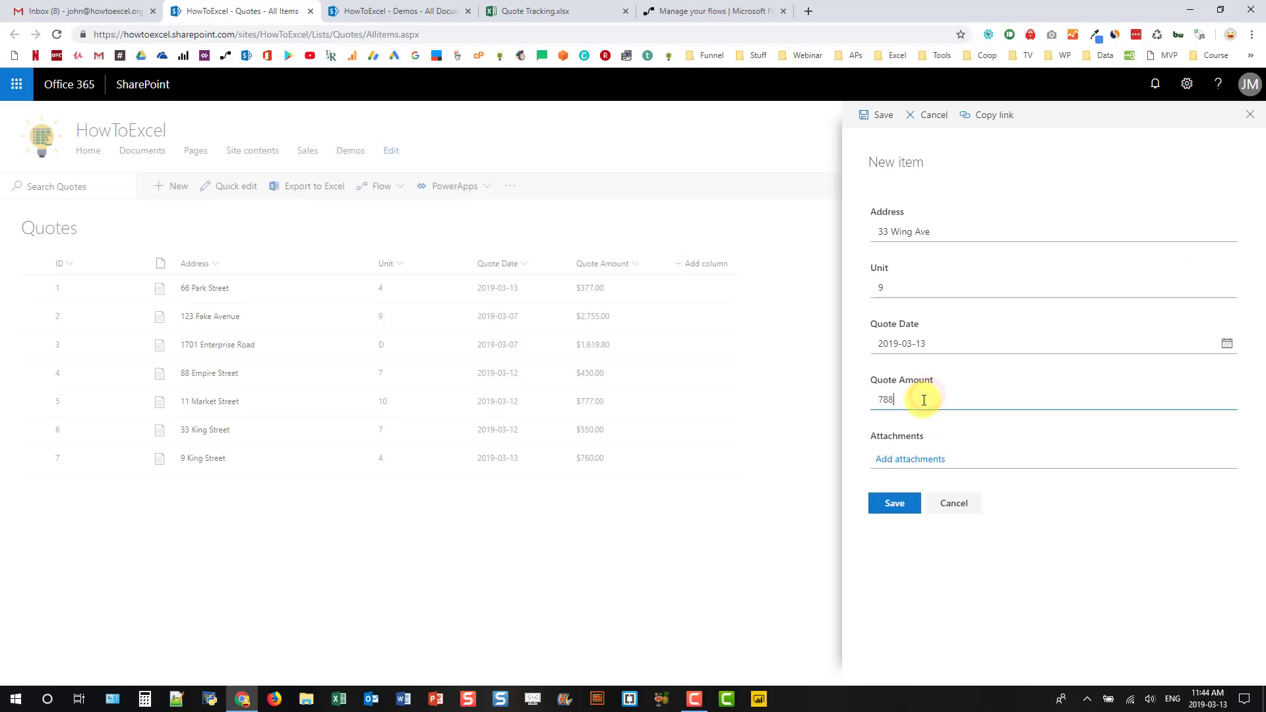
click(895, 501)
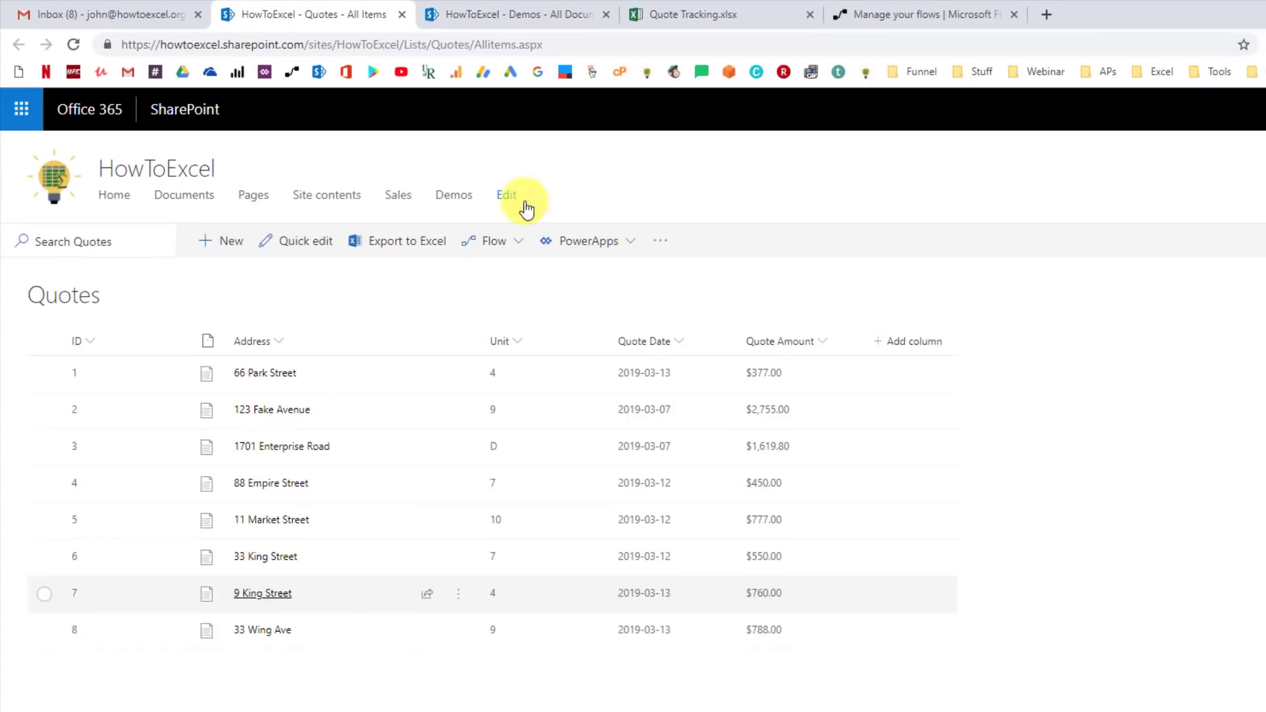
click(692, 14)
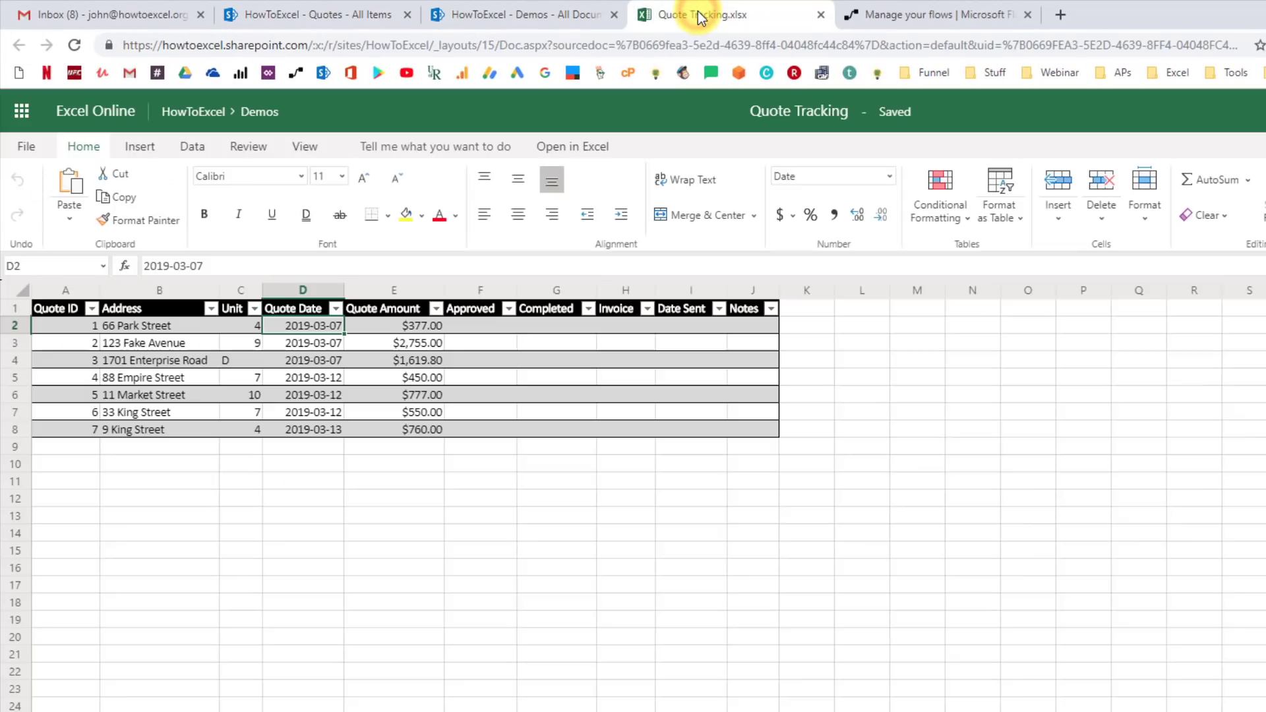
click(462, 432)
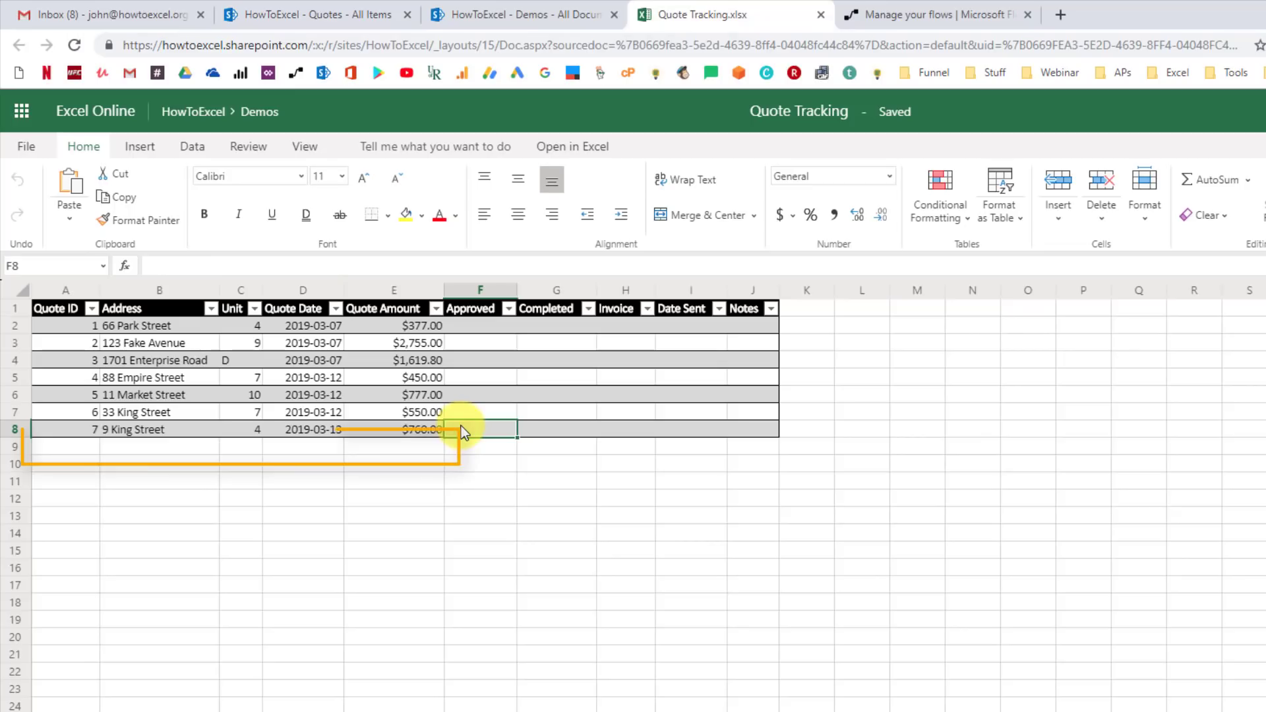
click(470, 450)
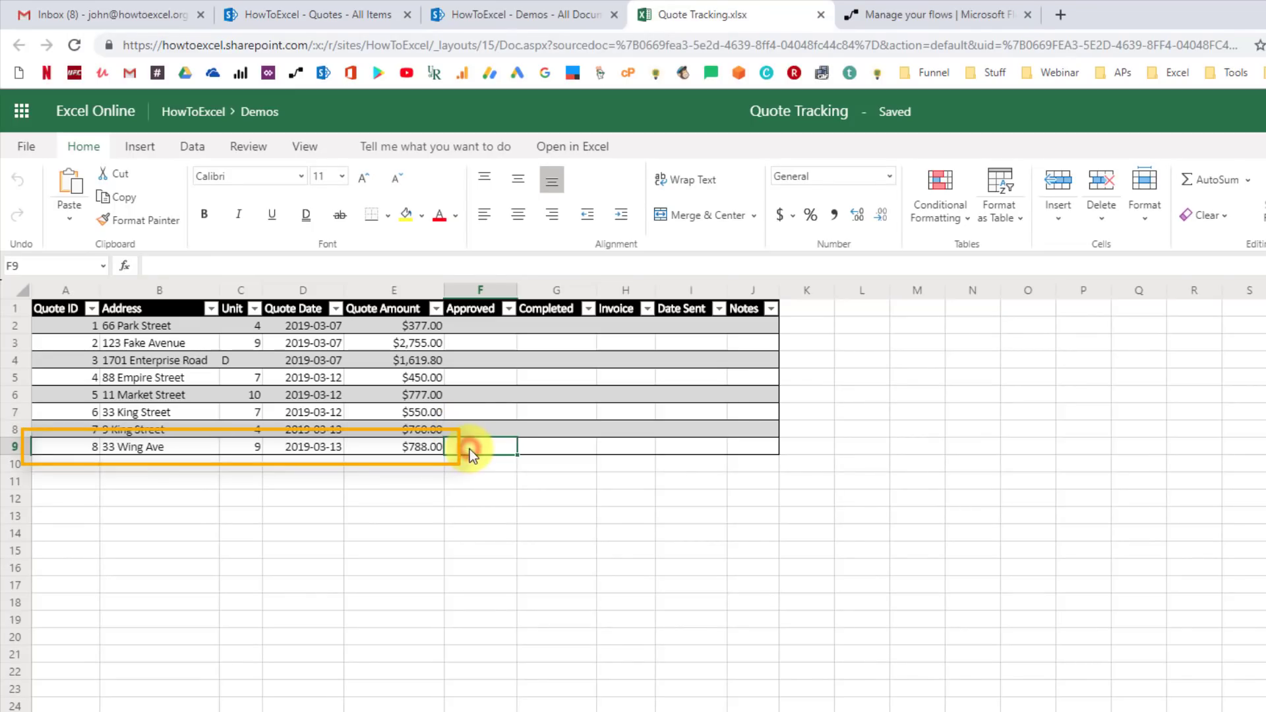